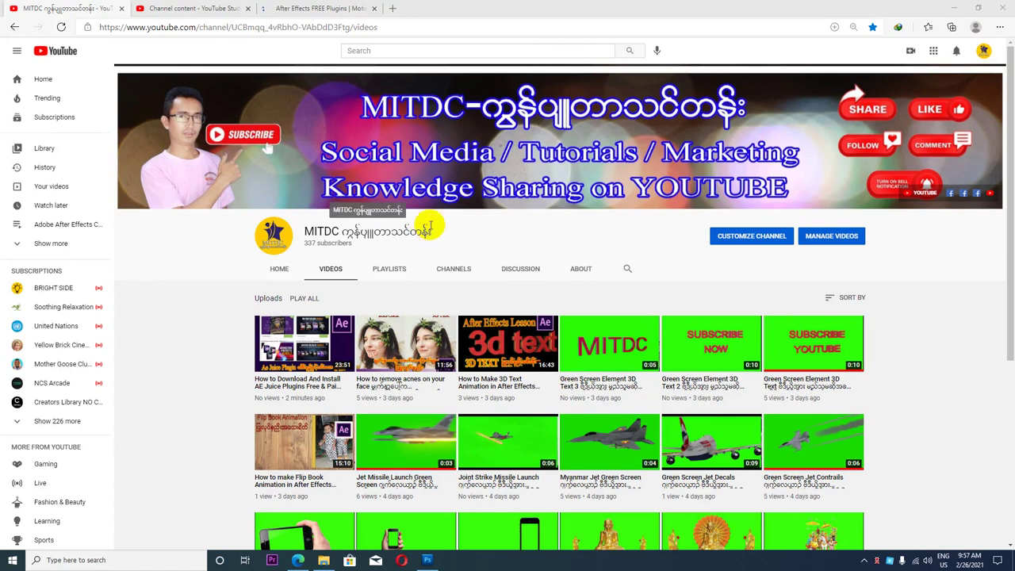
Switch to the 'After Effects FREE Plugins | Motion Factory' tab showing the Pixflow download page.
{"action": "left_click", "coordinate": [333, 8]}
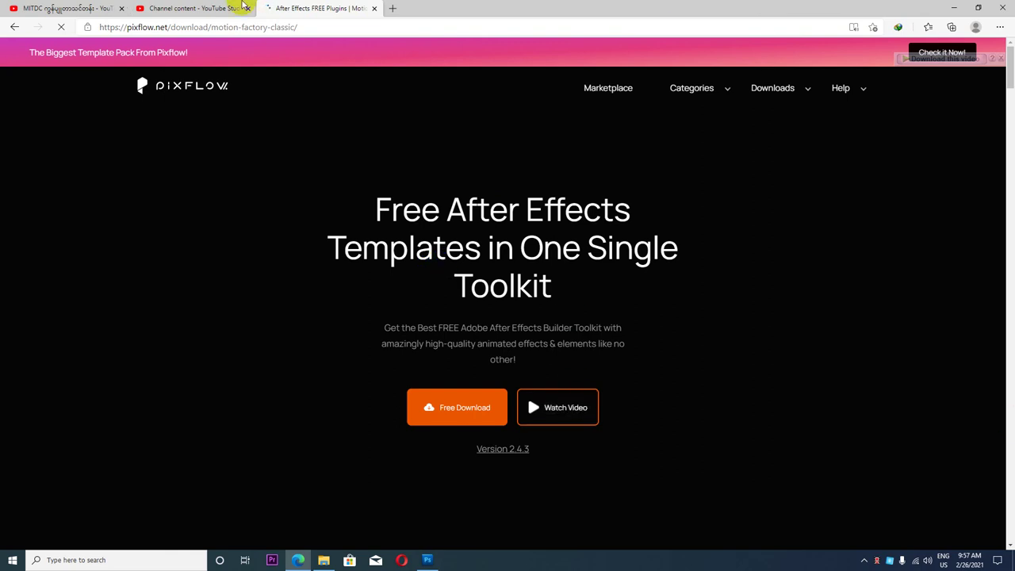
Select the pixflow.net domain in the page's web address.
{"action": "left_click", "coordinate": [148, 27]}
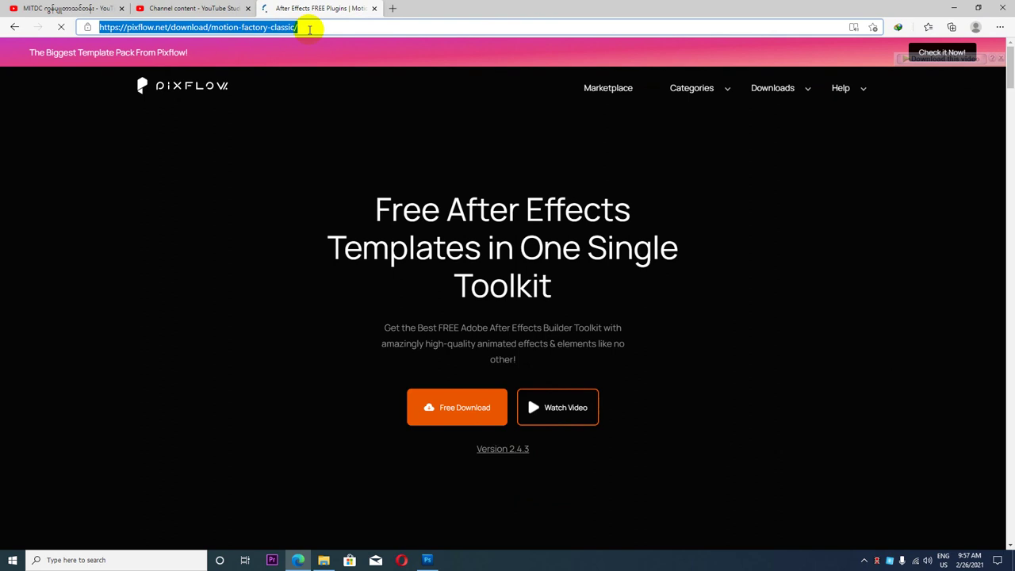
{"action": "left_click", "coordinate": [327, 27]}
{"action": "left_click", "coordinate": [129, 27]}
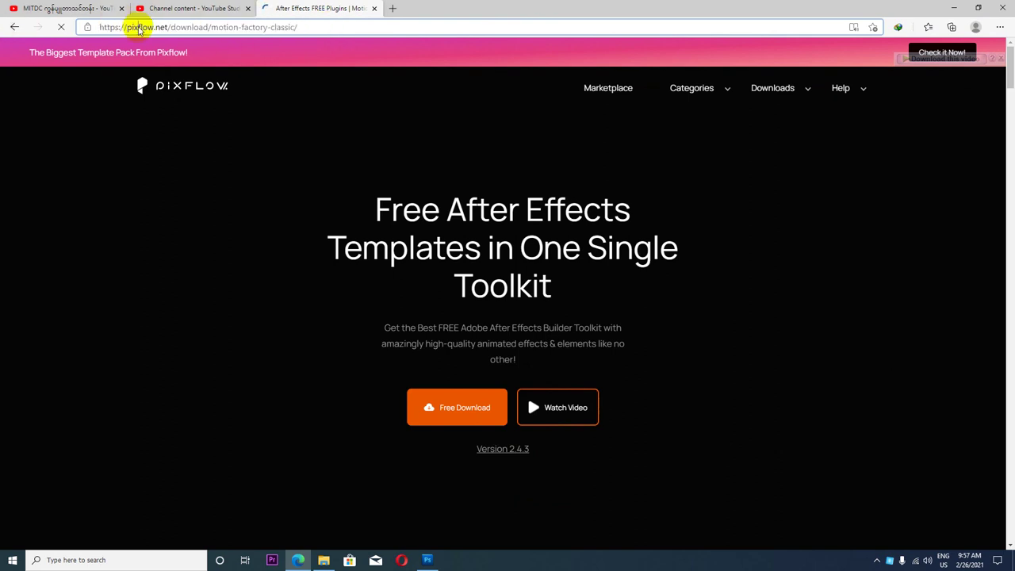
{"action": "left_click_drag", "start_coordinate": [382, 81], "coordinate": [503, 82]}
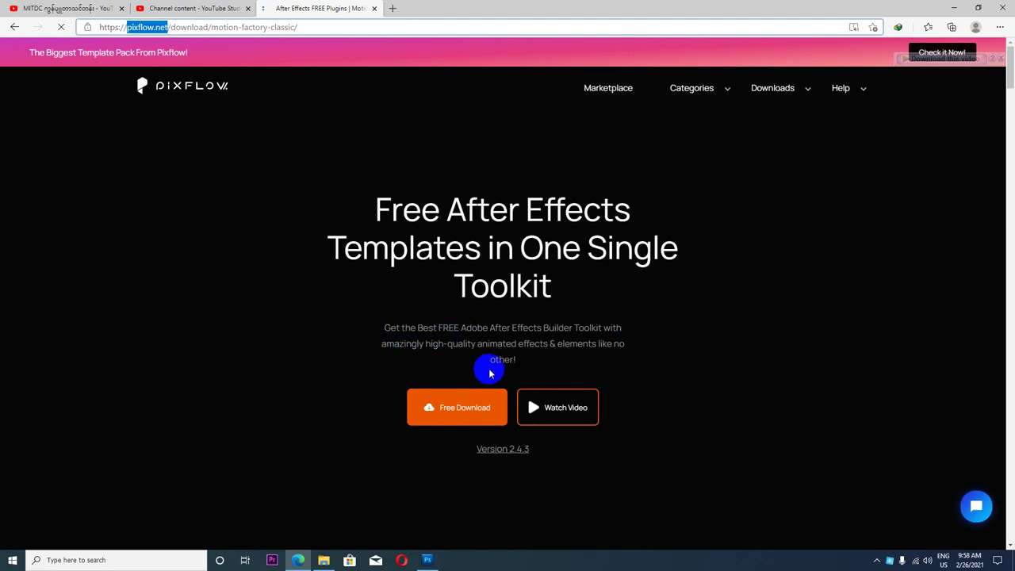
Scroll through the Motion Factory Classic page and open the Downloads list.
{"action": "scroll", "coordinate": [491, 339], "scroll_direction": "down", "scroll_amount": 1}
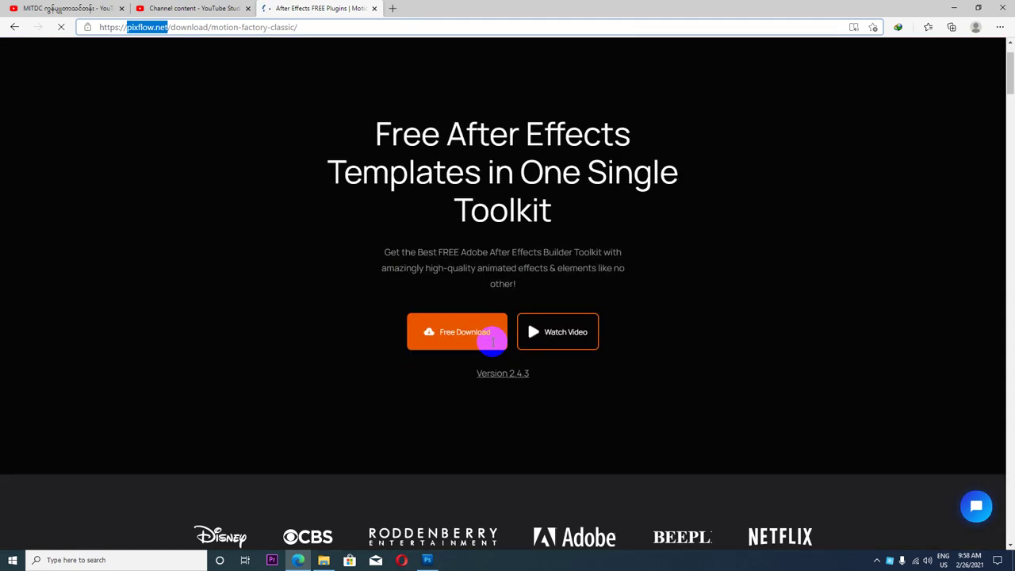
{"action": "scroll", "coordinate": [401, 236], "scroll_direction": "up", "scroll_amount": 1}
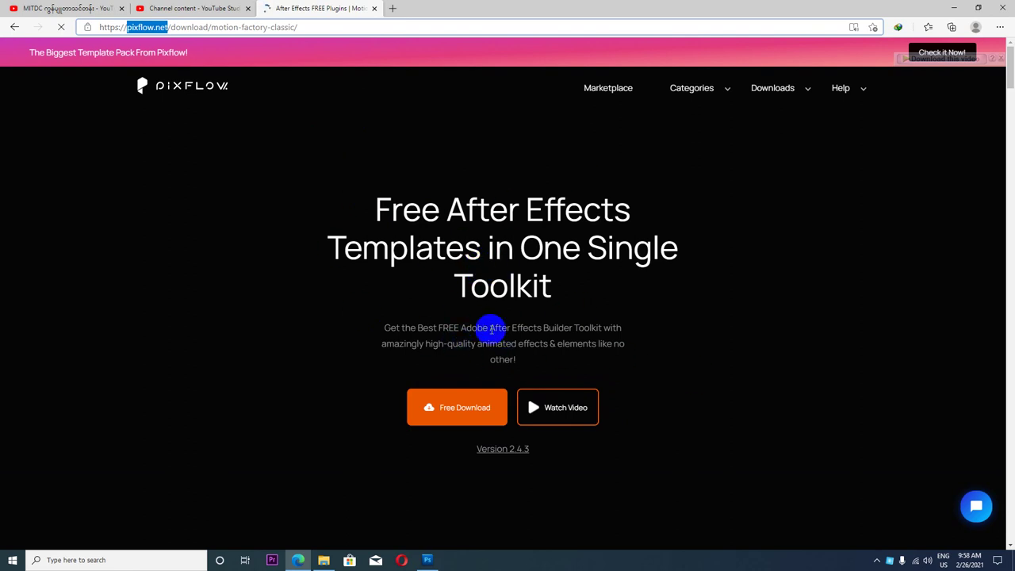
{"action": "left_click", "coordinate": [444, 416]}
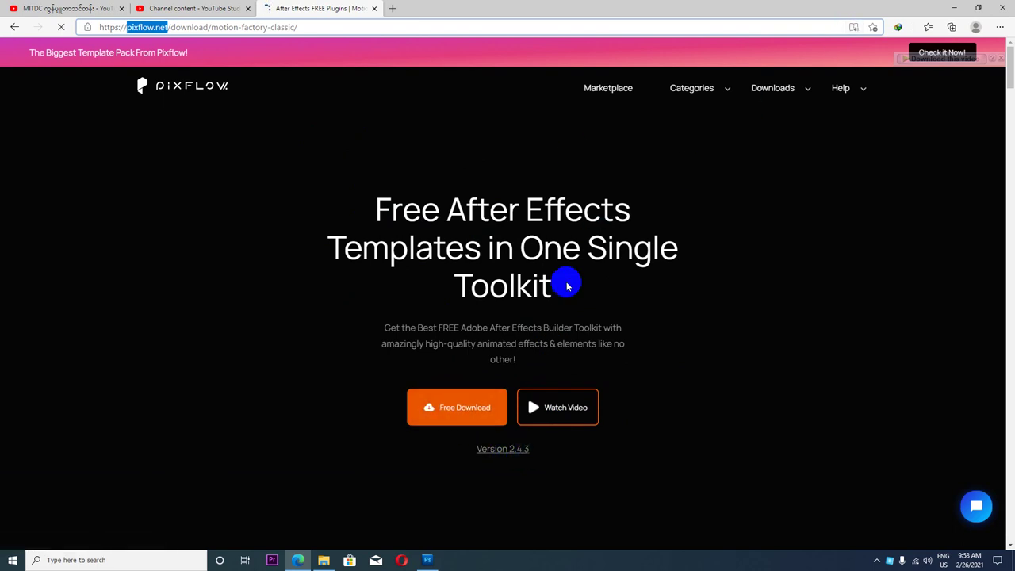
{"action": "left_click", "coordinate": [806, 89]}
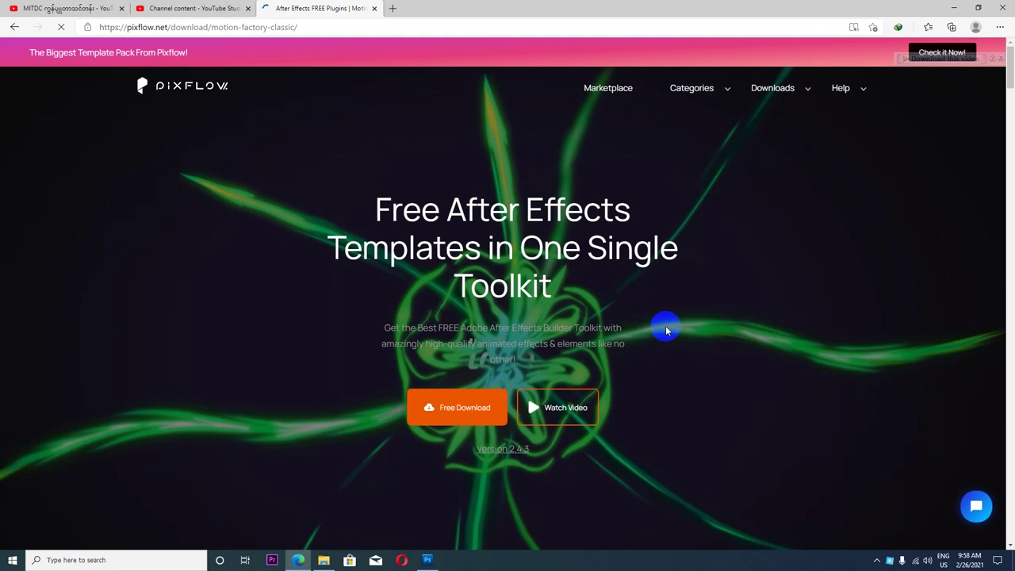
Minimize the browser and open the Motion-Factory-Setup folder from the desktop.
{"action": "left_click", "coordinate": [954, 7]}
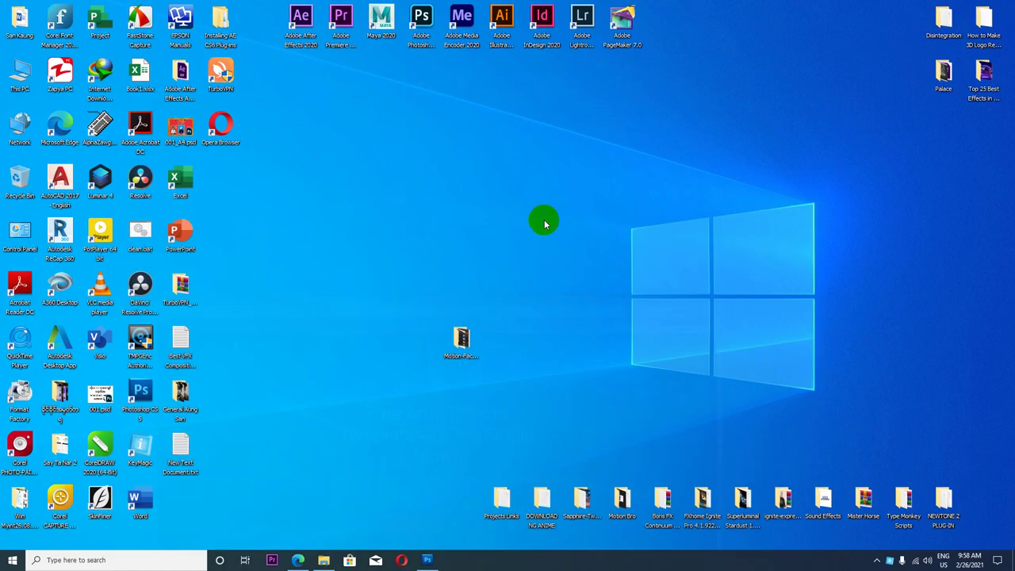
{"action": "left_click_drag", "start_coordinate": [464, 339], "coordinate": [463, 189]}
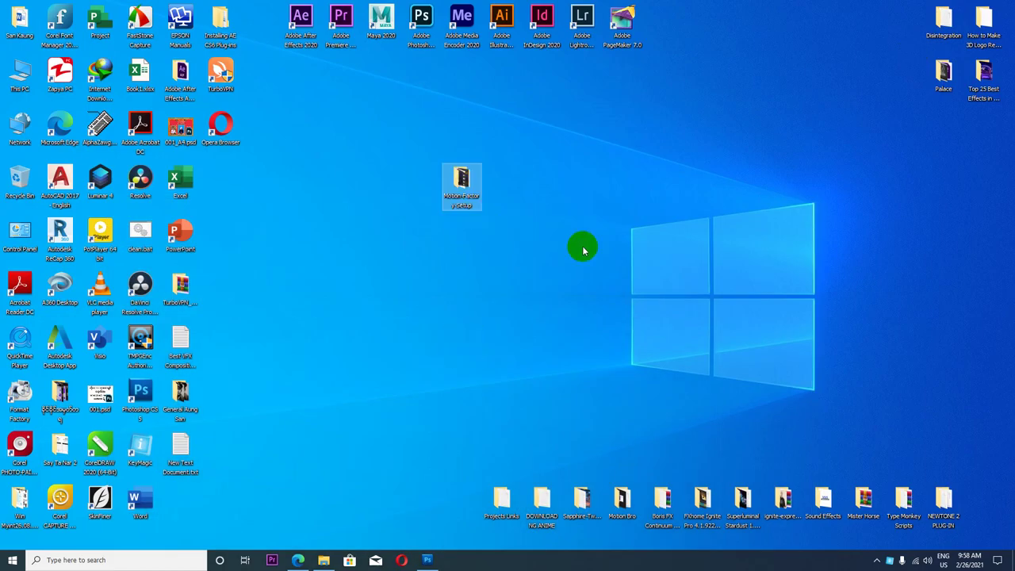
{"action": "double_click", "coordinate": [465, 188]}
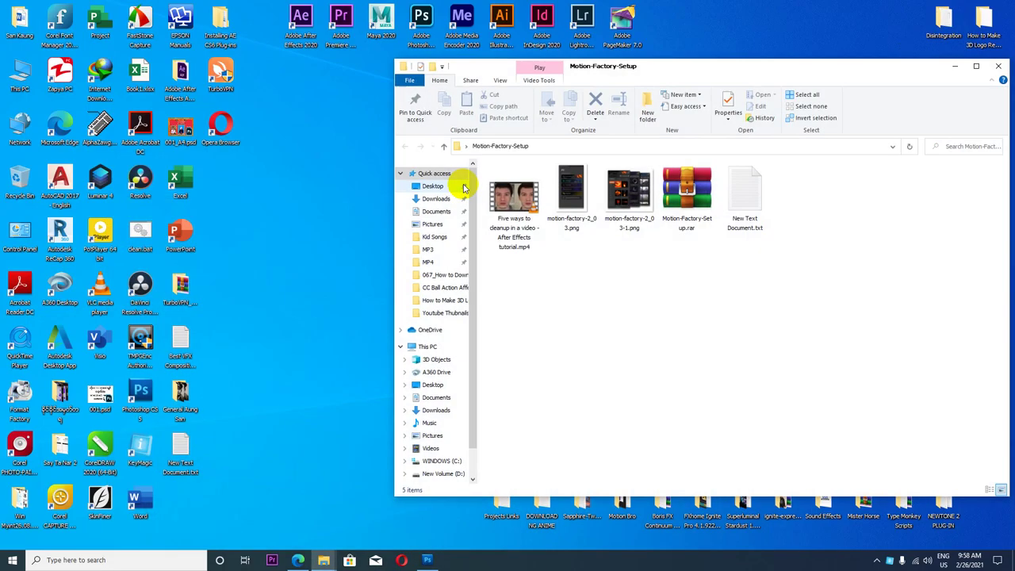
Extract Motion-Factory-Setup.rar here and bring up the actions for Motion-Factory-Setup.exe.
{"action": "right_click", "coordinate": [696, 191]}
{"action": "left_click", "coordinate": [739, 244]}
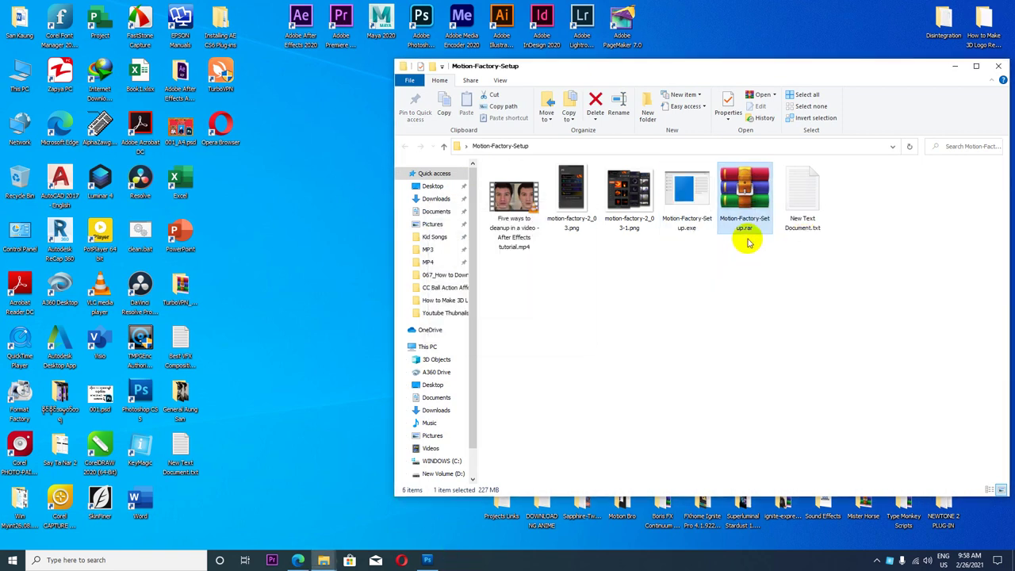
{"action": "left_click", "coordinate": [686, 198]}
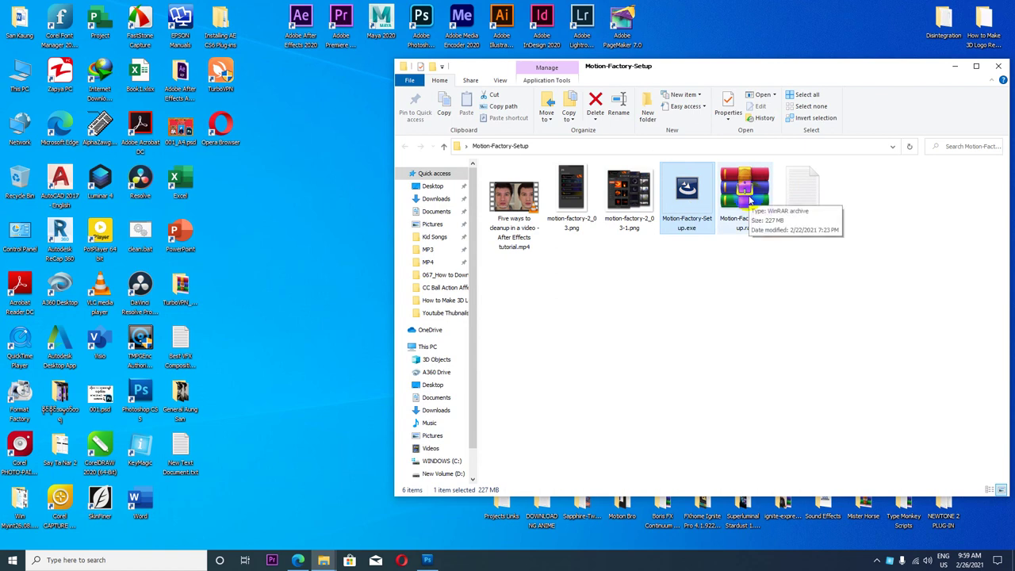
{"action": "left_click", "coordinate": [687, 205]}
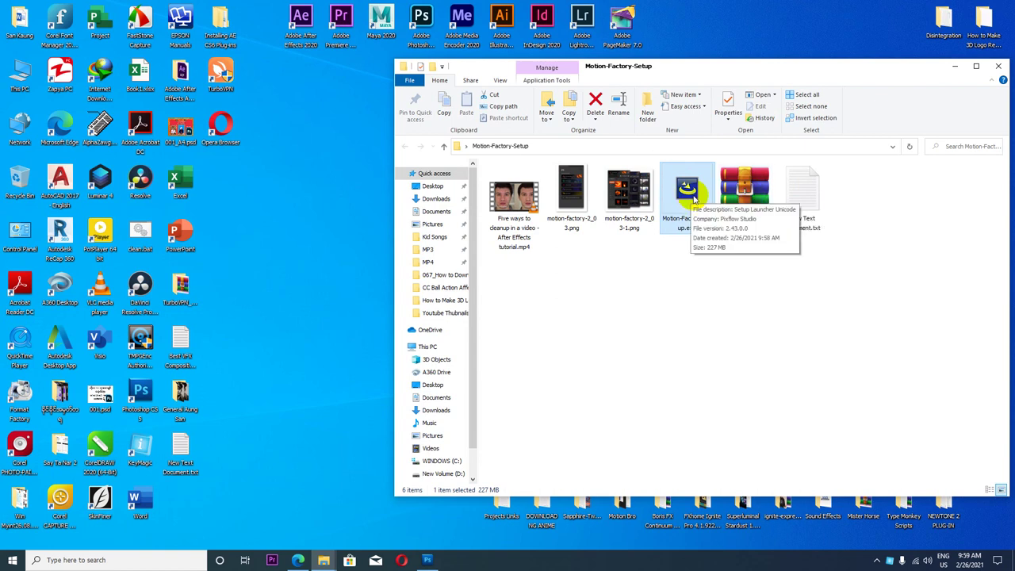
{"action": "right_click", "coordinate": [688, 195]}
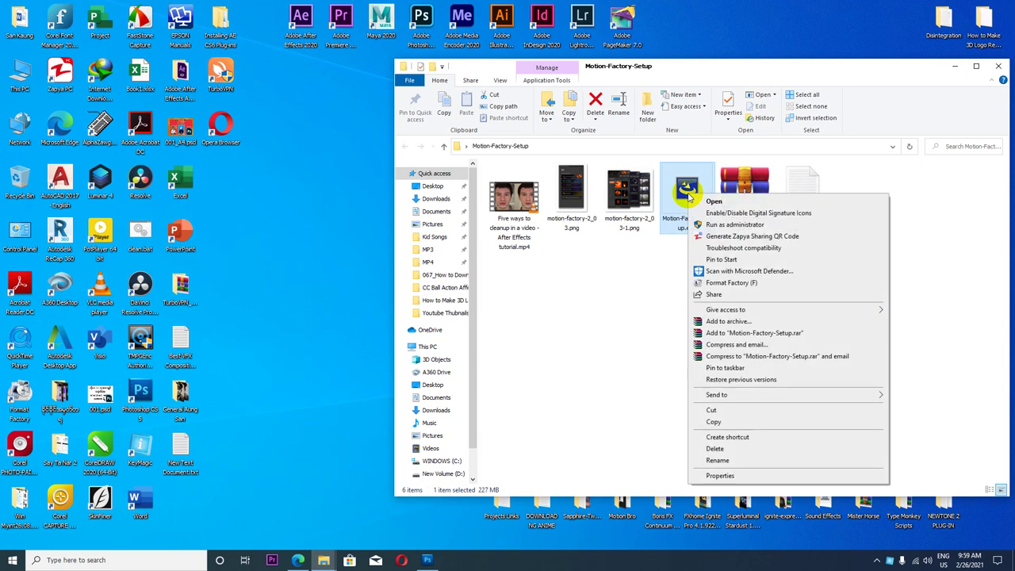
Run the Motion Factory setup as administrator, pass the welcome page and start installing.
{"action": "left_click", "coordinate": [755, 225]}
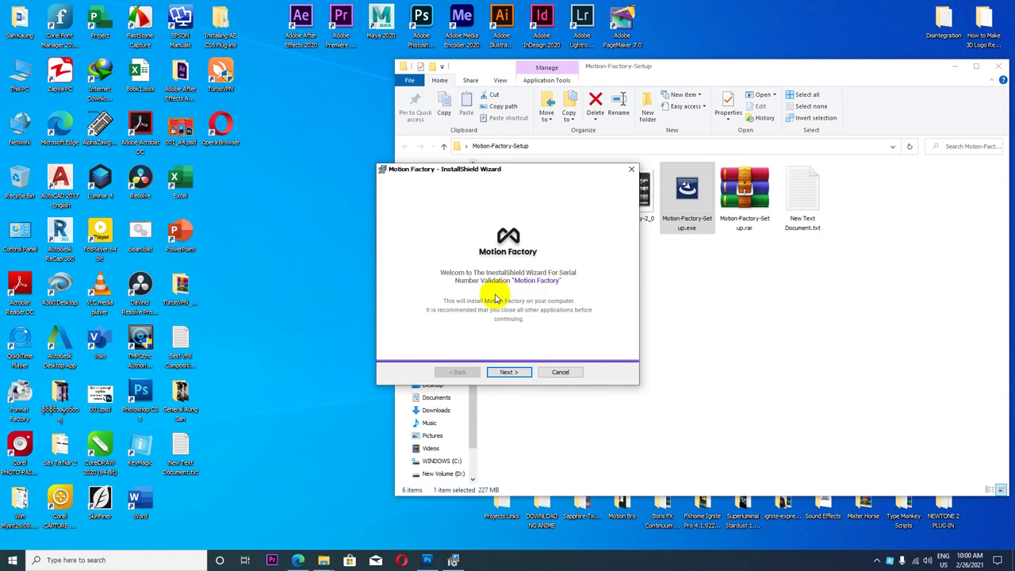
{"action": "left_click", "coordinate": [517, 372]}
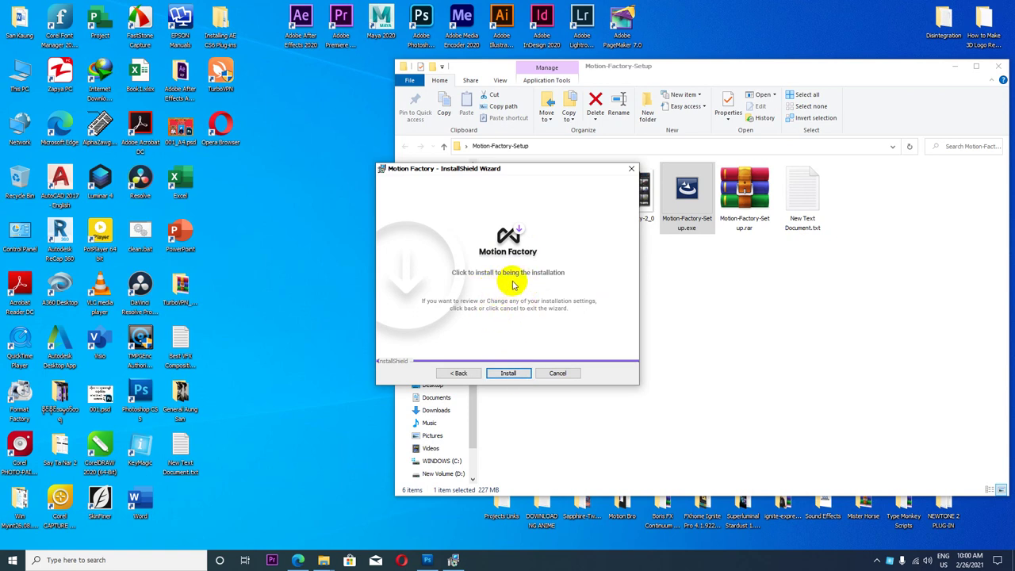
{"action": "left_click", "coordinate": [512, 373]}
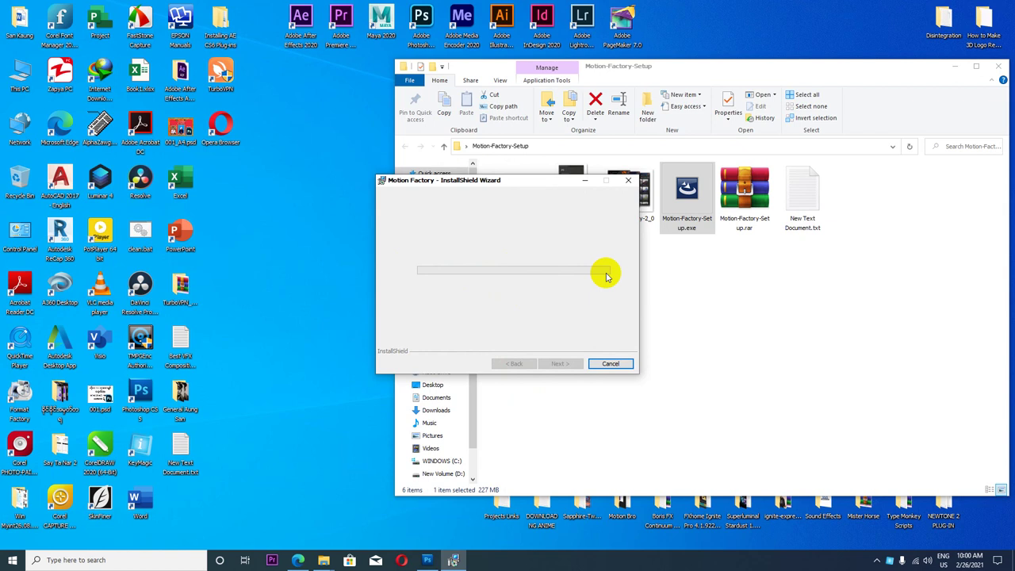
Bring the Pixflow browser forward and look through its Categories and Downloads menus.
{"action": "left_click", "coordinate": [298, 559]}
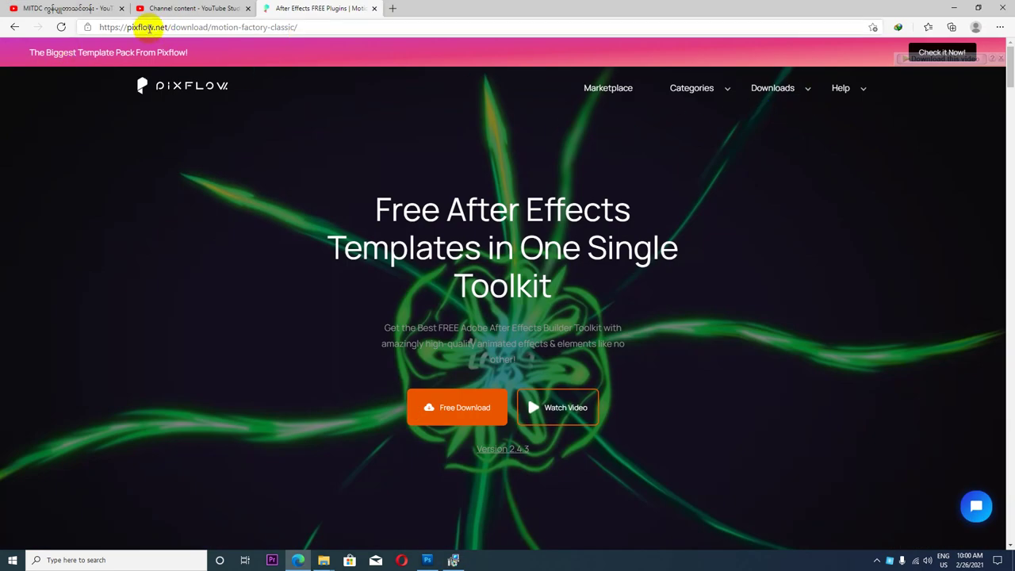
{"action": "mouse_move", "coordinate": [724, 104]}
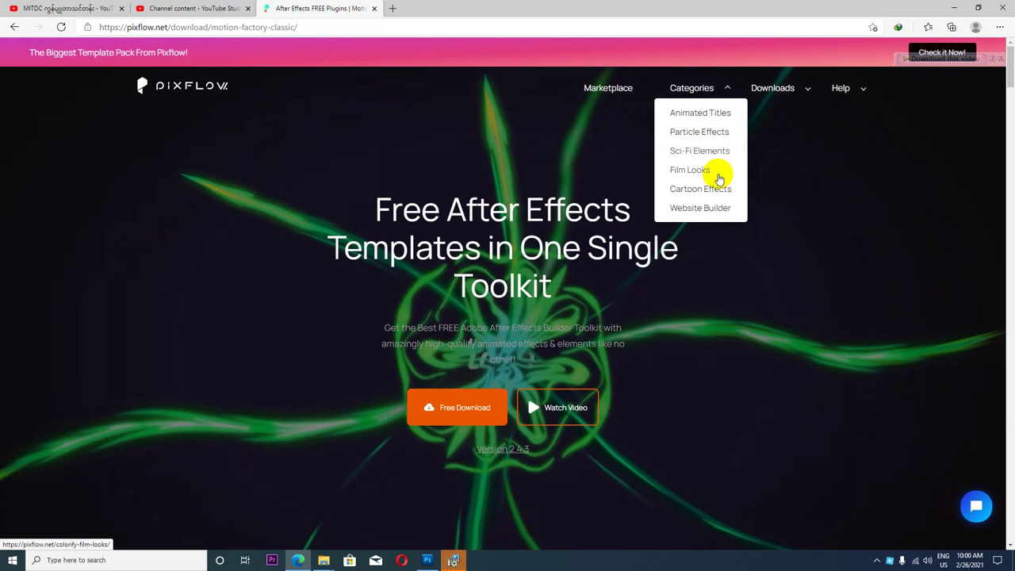
{"action": "left_click", "coordinate": [724, 226]}
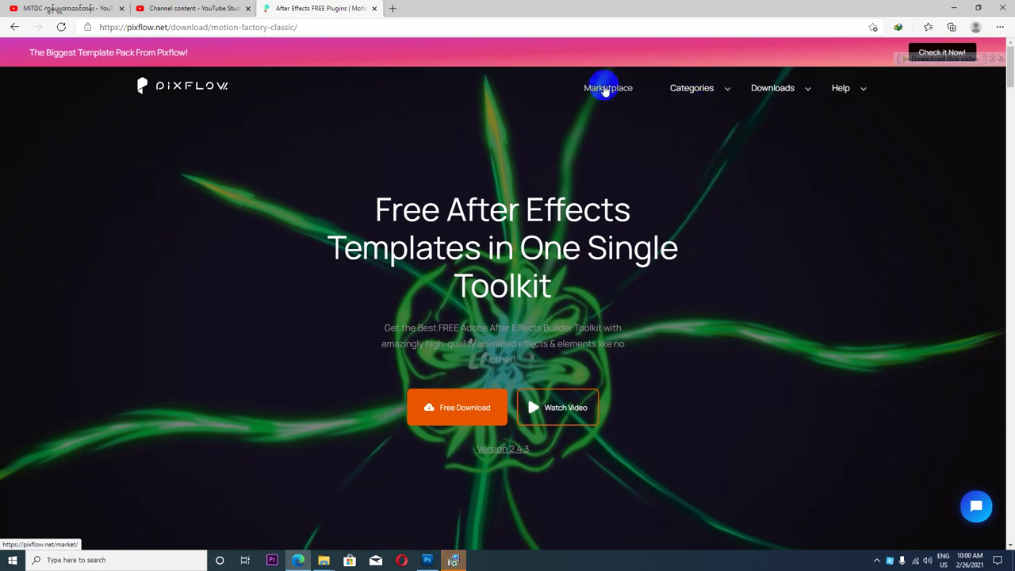
{"action": "mouse_move", "coordinate": [793, 87]}
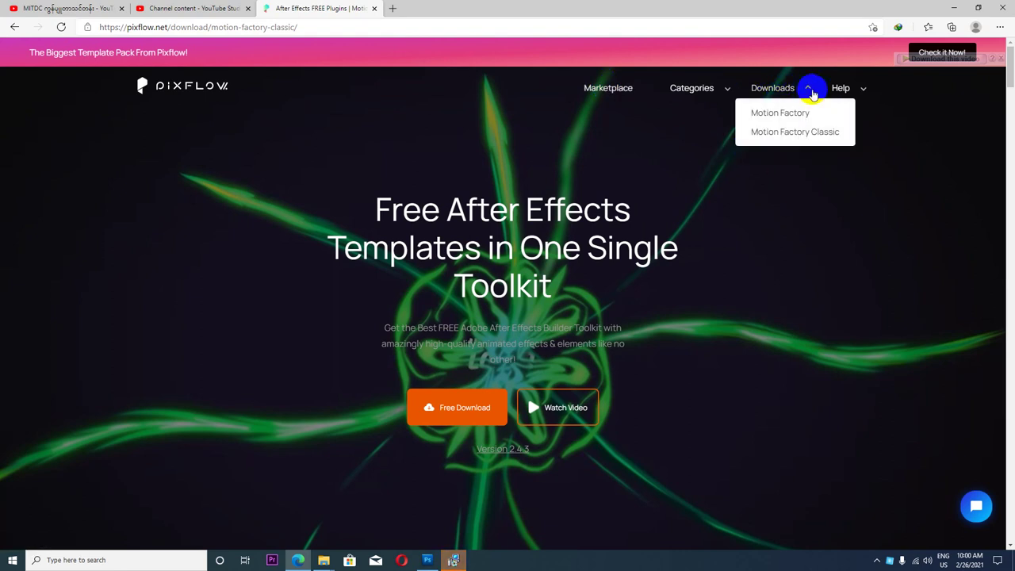
Open the Categories > Animated Titles page, then minimize the browser.
{"action": "left_click", "coordinate": [727, 90]}
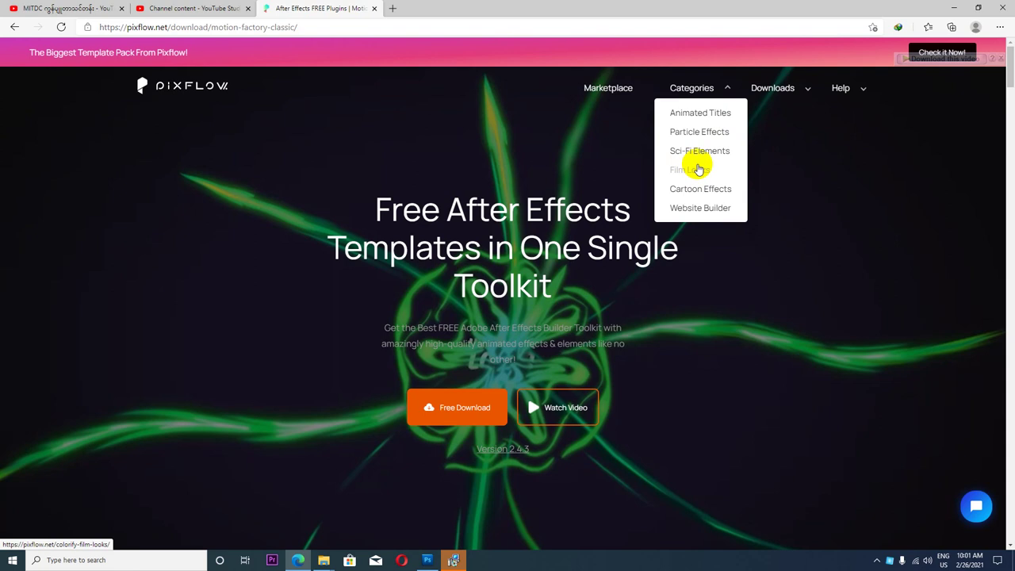
{"action": "left_click", "coordinate": [695, 114]}
{"action": "left_click", "coordinate": [719, 94]}
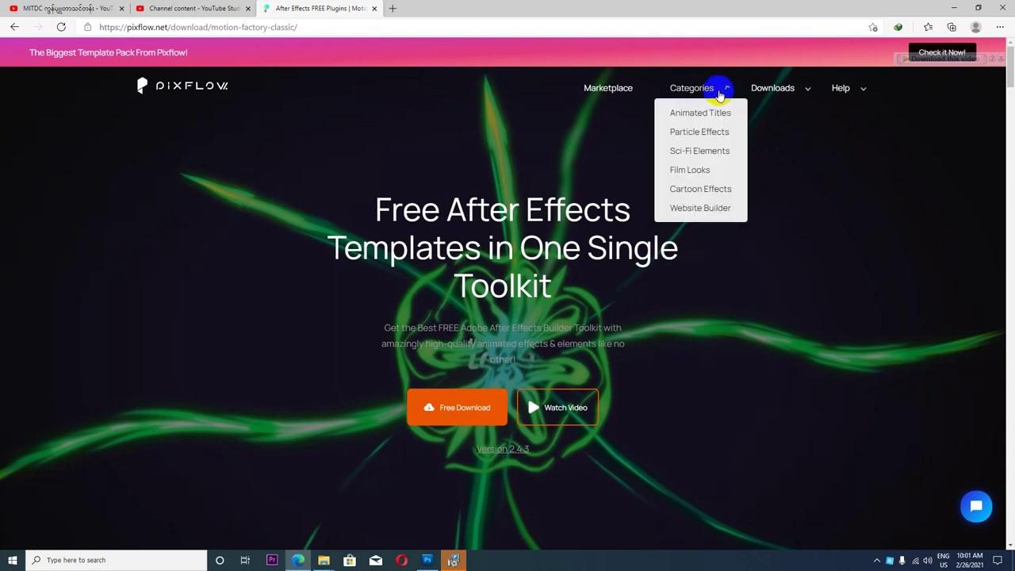
{"action": "left_click", "coordinate": [706, 114]}
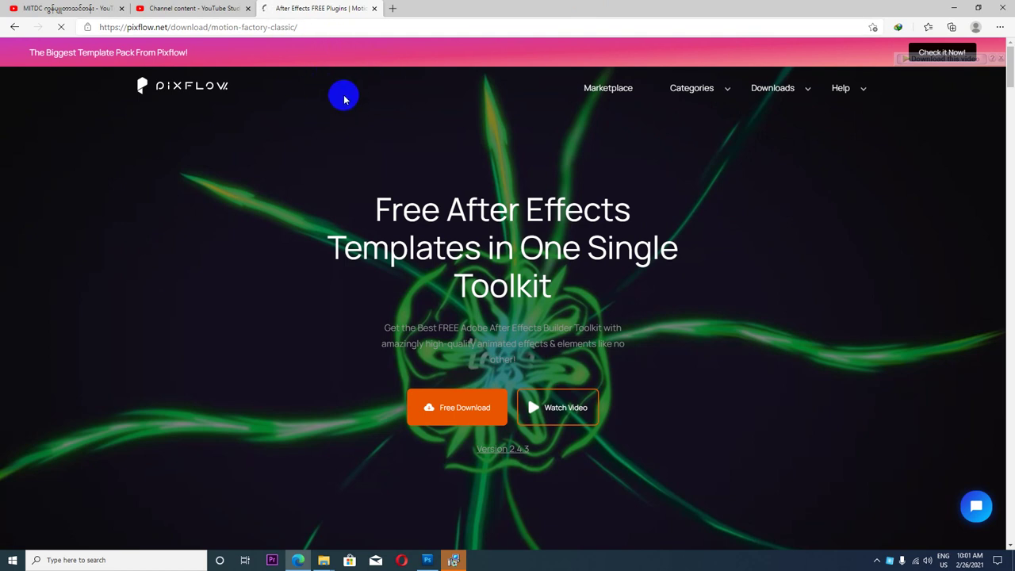
{"action": "left_click", "coordinate": [955, 8]}
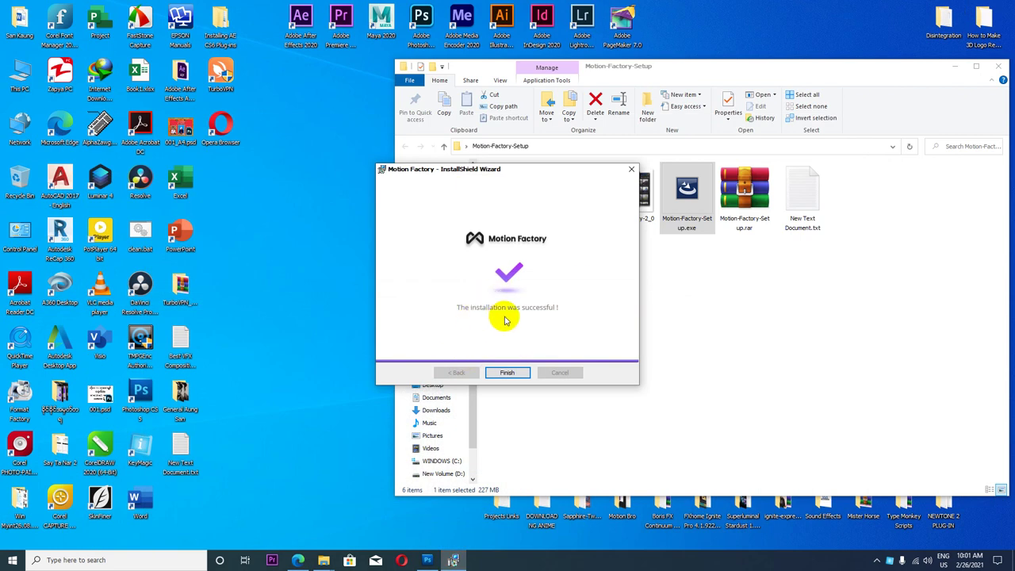
Close the finished installer and briefly bring back, then minimize, the browser.
{"action": "left_click", "coordinate": [506, 372]}
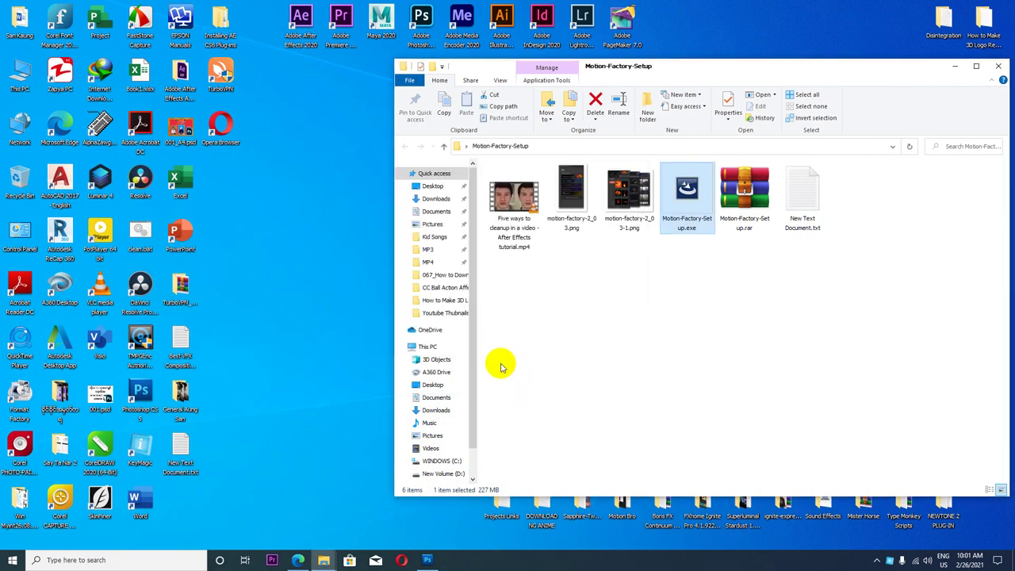
{"action": "left_click", "coordinate": [298, 560]}
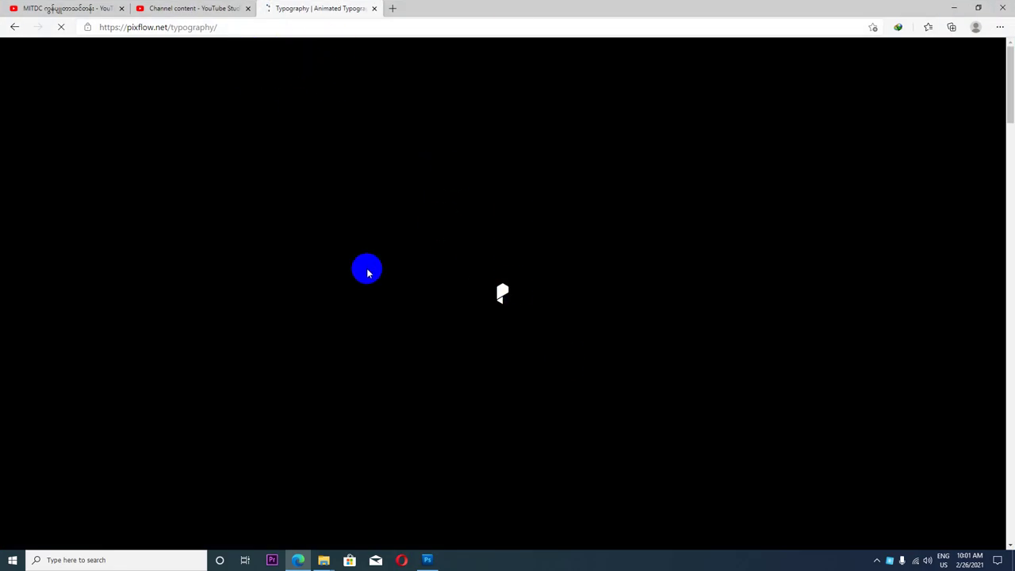
{"action": "left_click", "coordinate": [956, 8]}
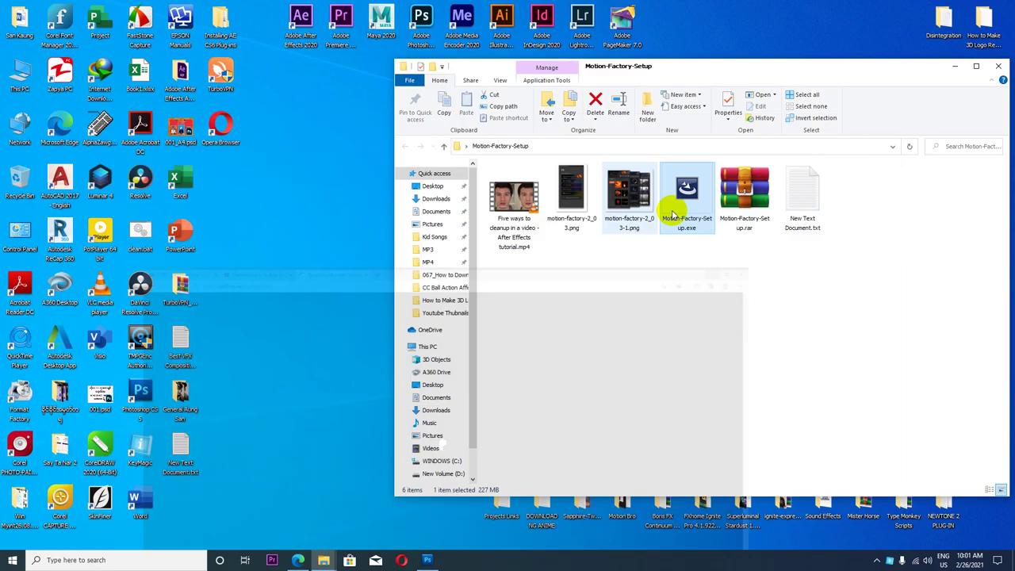
Delete Motion-Factory-Setup.exe and close the setup folder window.
{"action": "left_click", "coordinate": [691, 205]}
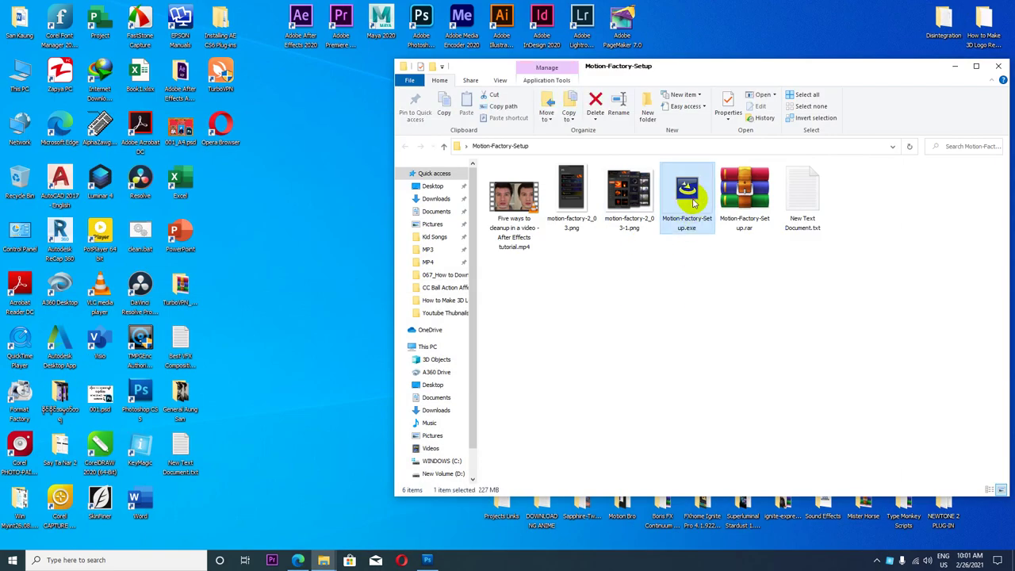
{"action": "left_click", "coordinate": [595, 100]}
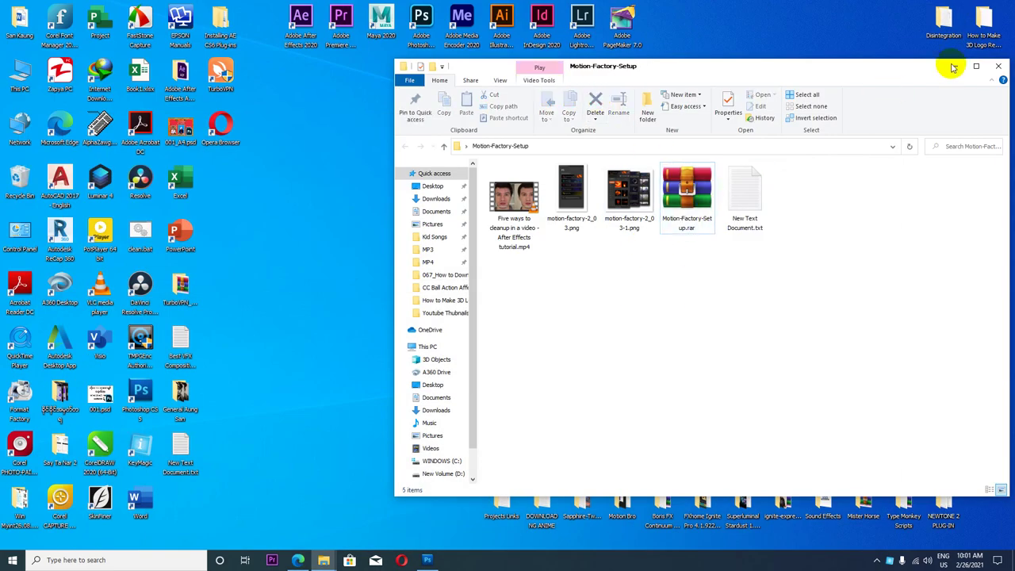
{"action": "left_click", "coordinate": [1002, 67]}
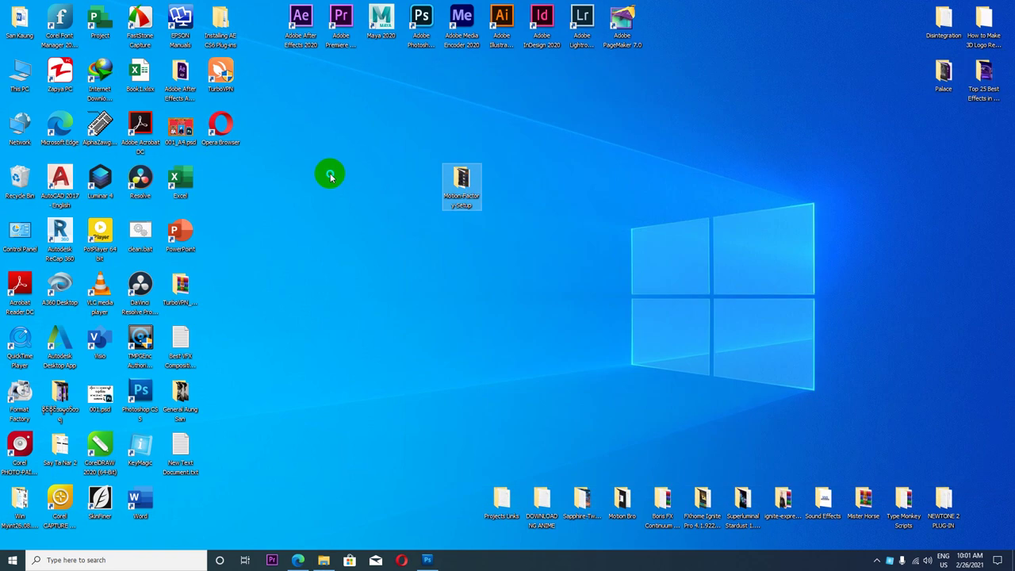
Move the Motion-Factory-Setup icon to the right and refresh the desktop.
{"action": "right_click", "coordinate": [329, 172]}
{"action": "left_click", "coordinate": [357, 206]}
{"action": "left_click_drag", "start_coordinate": [465, 184], "coordinate": [783, 184]}
{"action": "right_click", "coordinate": [335, 129]}
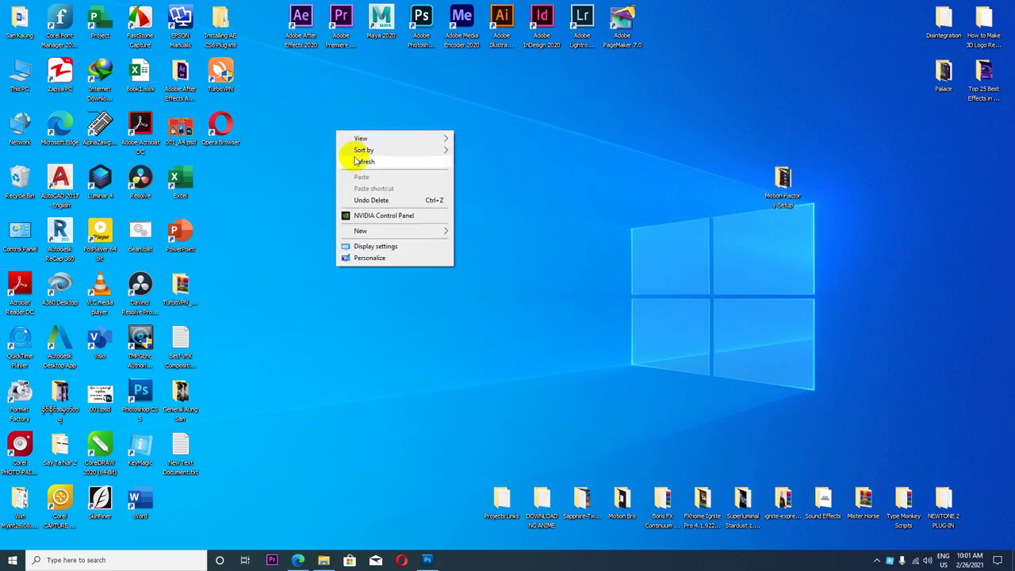
{"action": "left_click", "coordinate": [351, 159]}
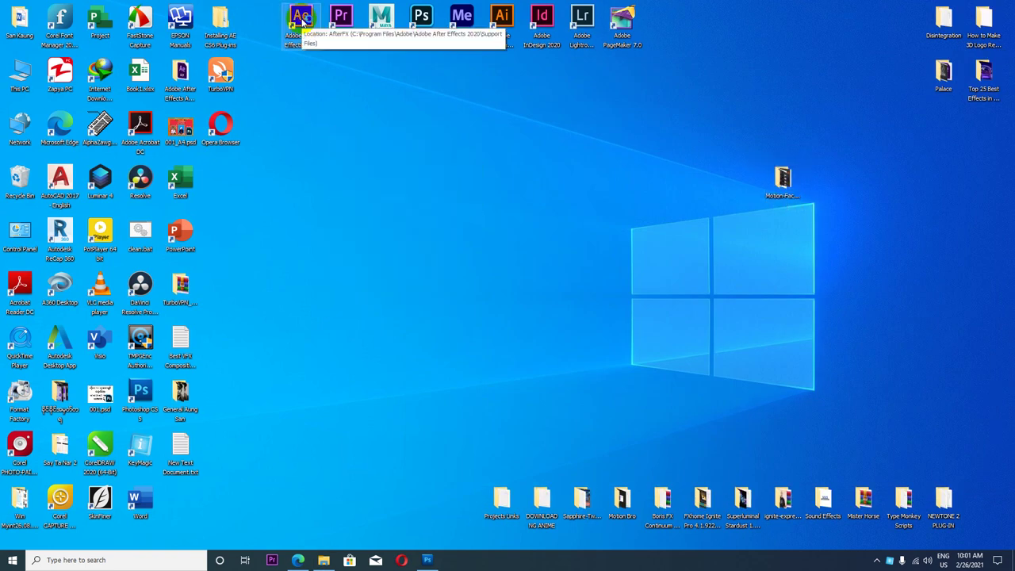
Launch After Effects 2020 and create a 1920×1080, 29.97 fps composition named 'Motion Factory Classic'.
{"action": "double_click", "coordinate": [303, 26]}
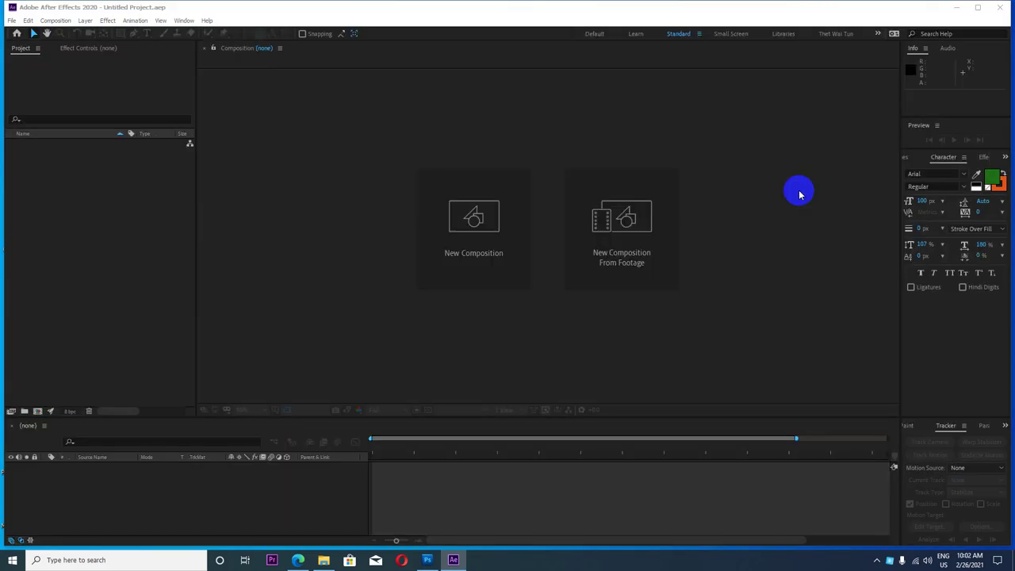
{"action": "left_click", "coordinate": [470, 223]}
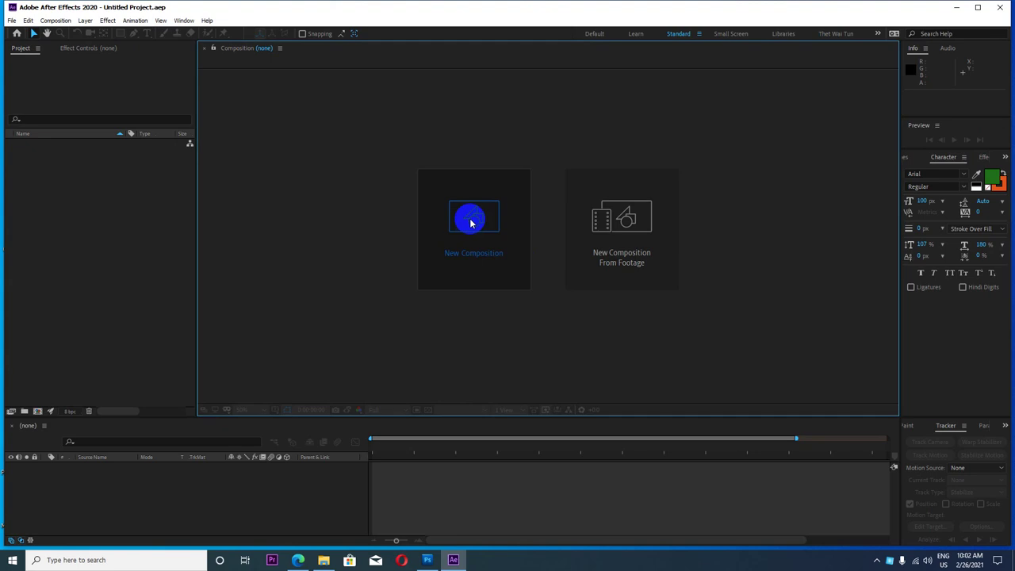
{"action": "left_click", "coordinate": [351, 97]}
{"action": "type", "text": "Motion Factory Cl"}
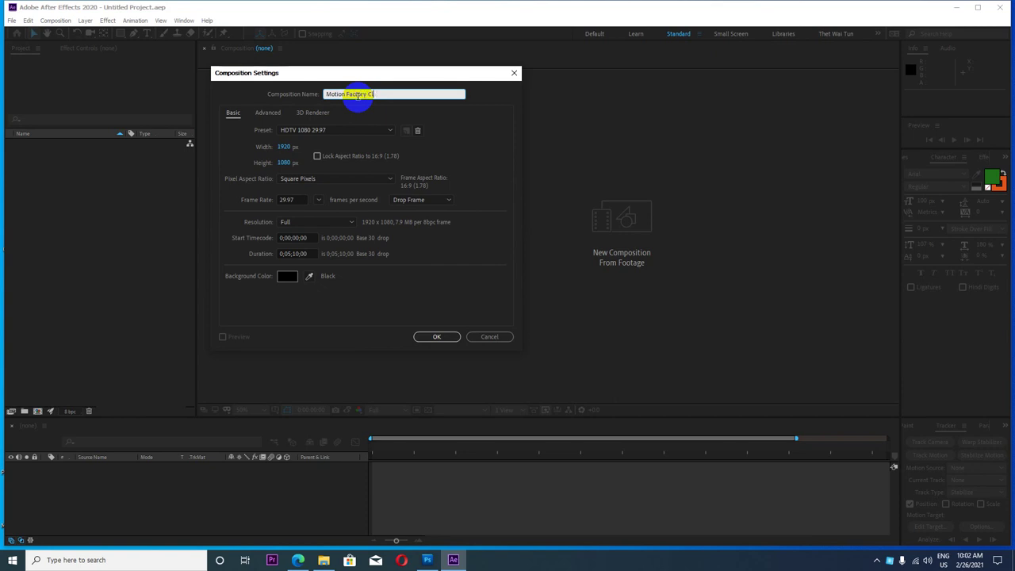
{"action": "type", "text": "assi"}
{"action": "type", "text": "c"}
{"action": "key", "text": "Return"}
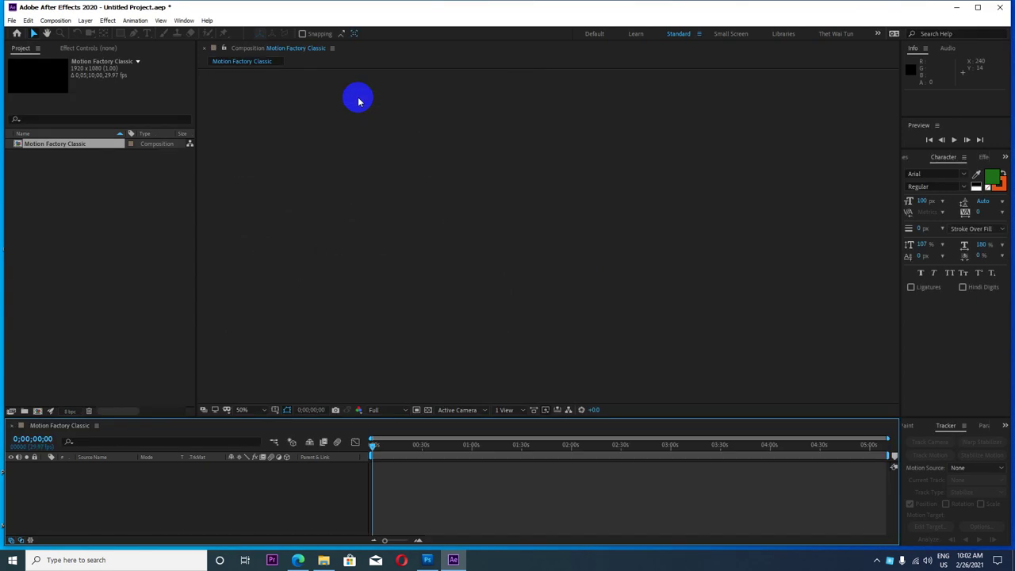
Add a new solid layer named 'Motion' to the composition.
{"action": "left_click", "coordinate": [434, 363]}
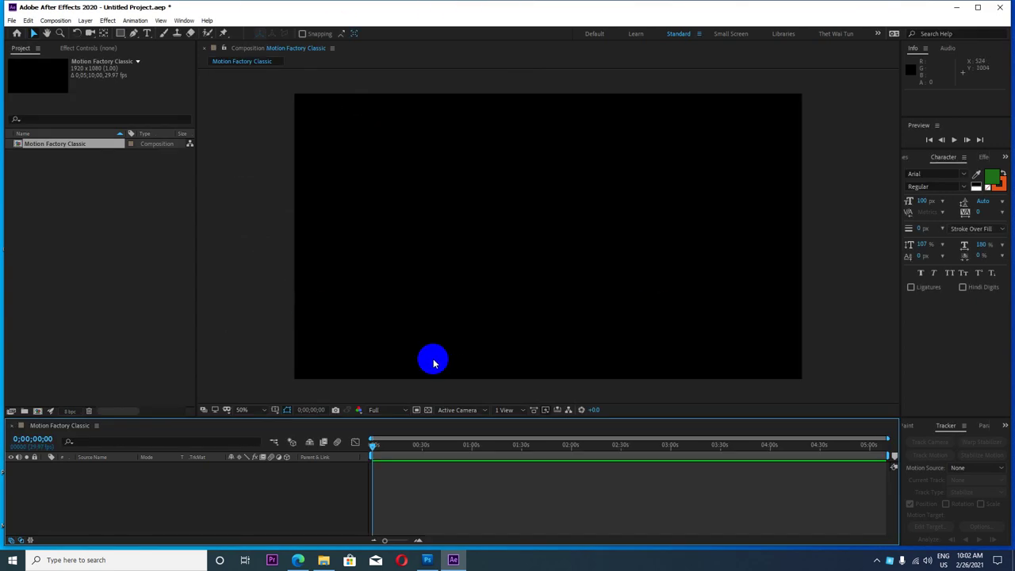
{"action": "mouse_move", "coordinate": [434, 363]}
{"action": "left_mouse_down"}
{"action": "mouse_move", "coordinate": [387, 355]}
{"action": "mouse_move", "coordinate": [189, 400]}
{"action": "left_mouse_up"}
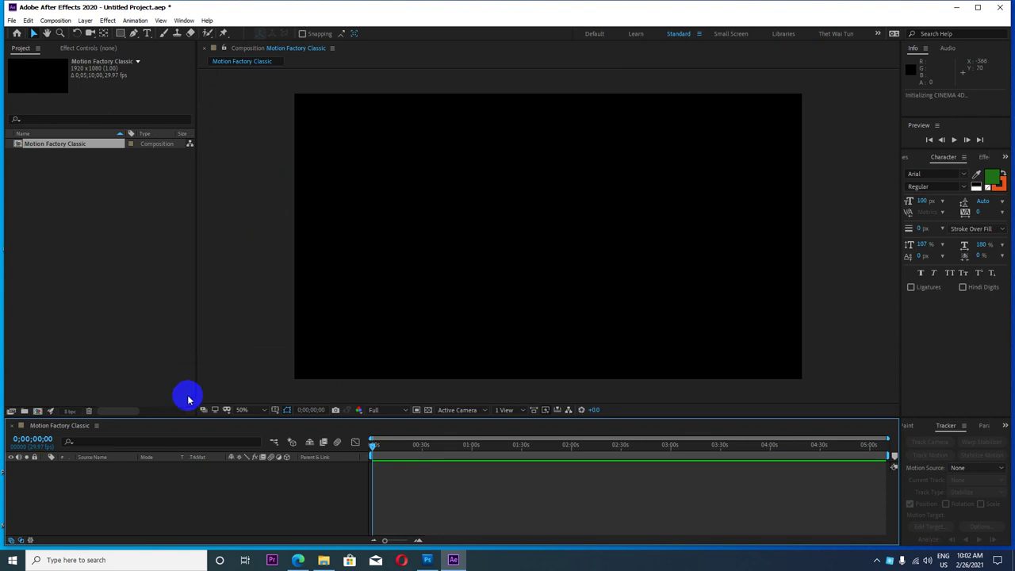
{"action": "right_click", "coordinate": [190, 504]}
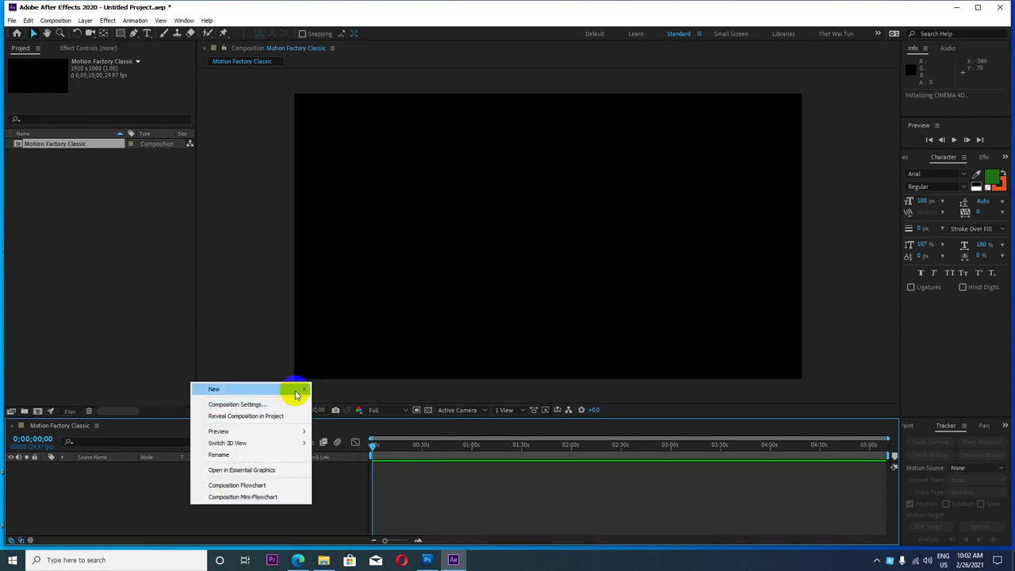
{"action": "mouse_move", "coordinate": [297, 390]}
{"action": "left_click", "coordinate": [337, 416]}
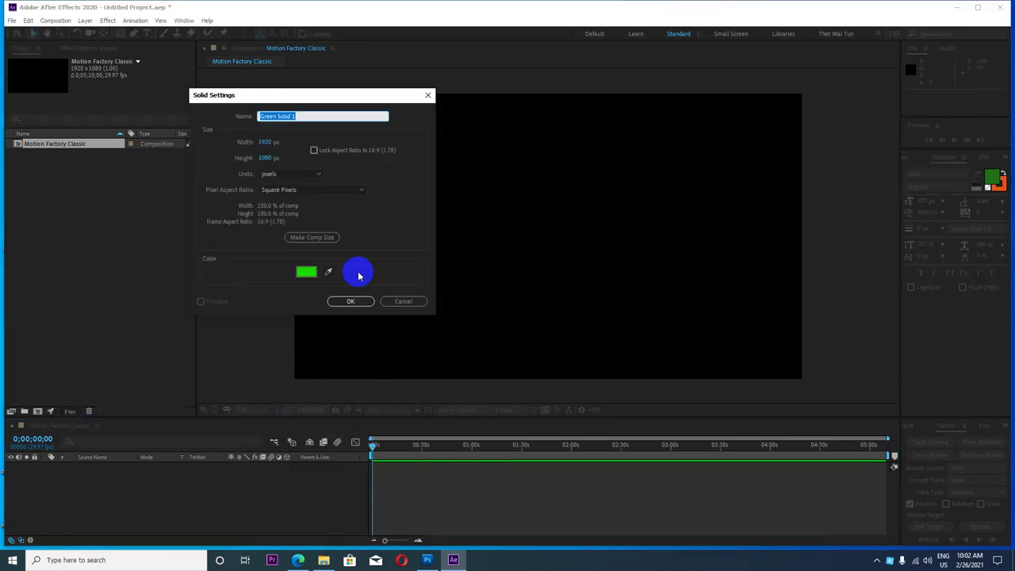
{"action": "type", "text": "Motion"}
{"action": "key", "text": "Return"}
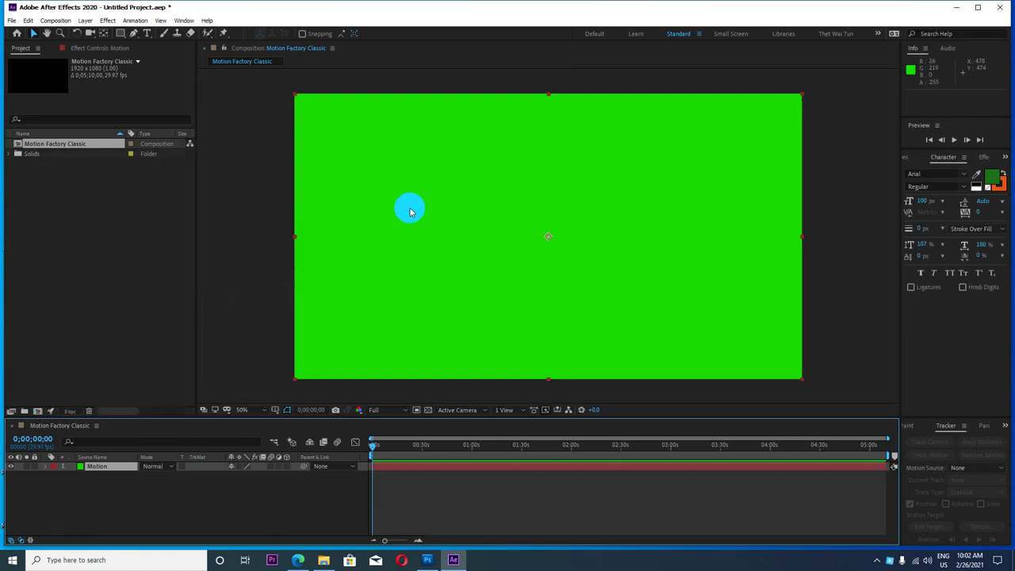
Change the Motion solid's colour to black in Solid Settings.
{"action": "left_click", "coordinate": [85, 20]}
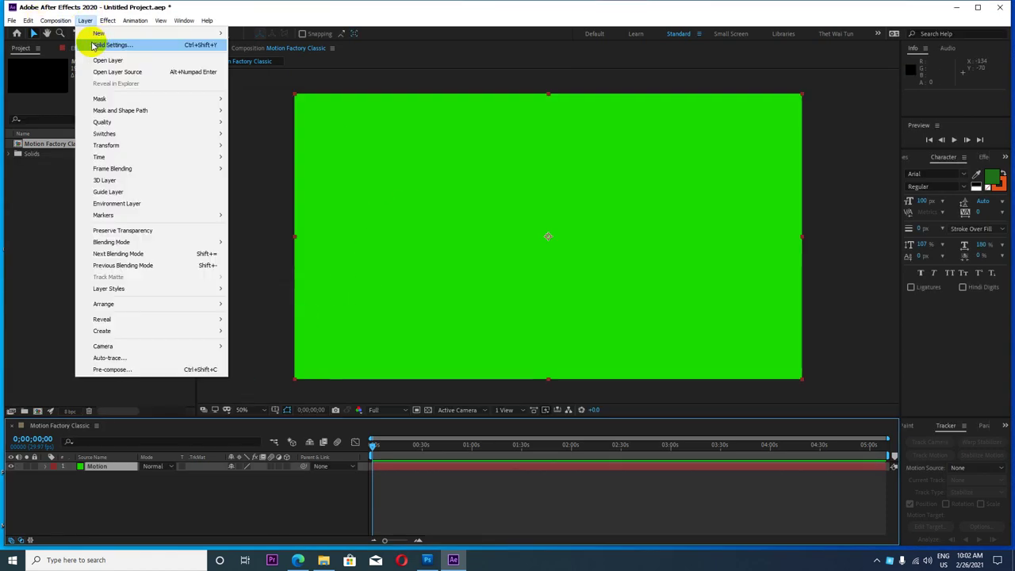
{"action": "left_click", "coordinate": [103, 45]}
{"action": "left_click", "coordinate": [822, 210]}
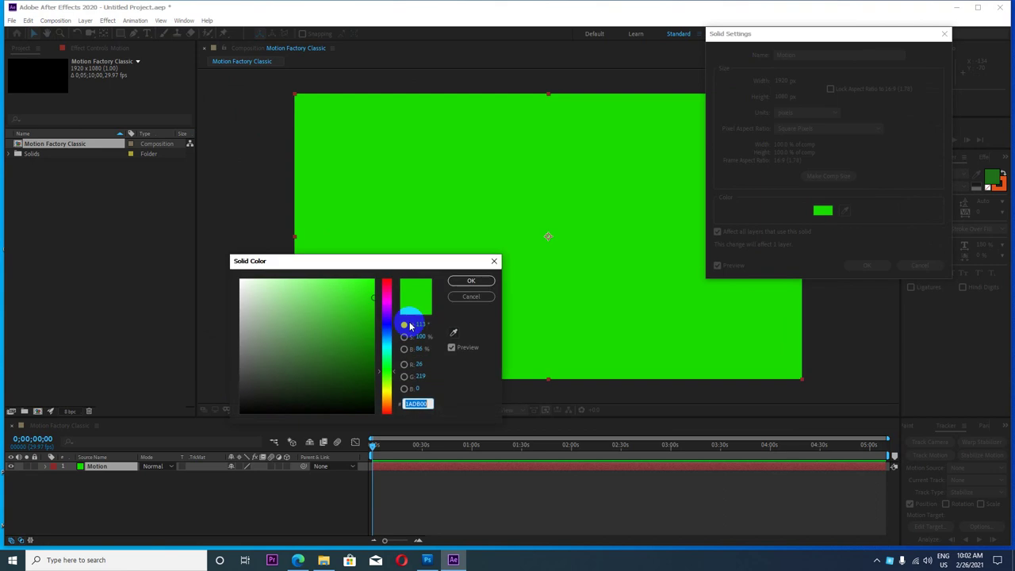
{"action": "left_click_drag", "start_coordinate": [334, 358], "coordinate": [71, 426]}
{"action": "left_click", "coordinate": [471, 281]}
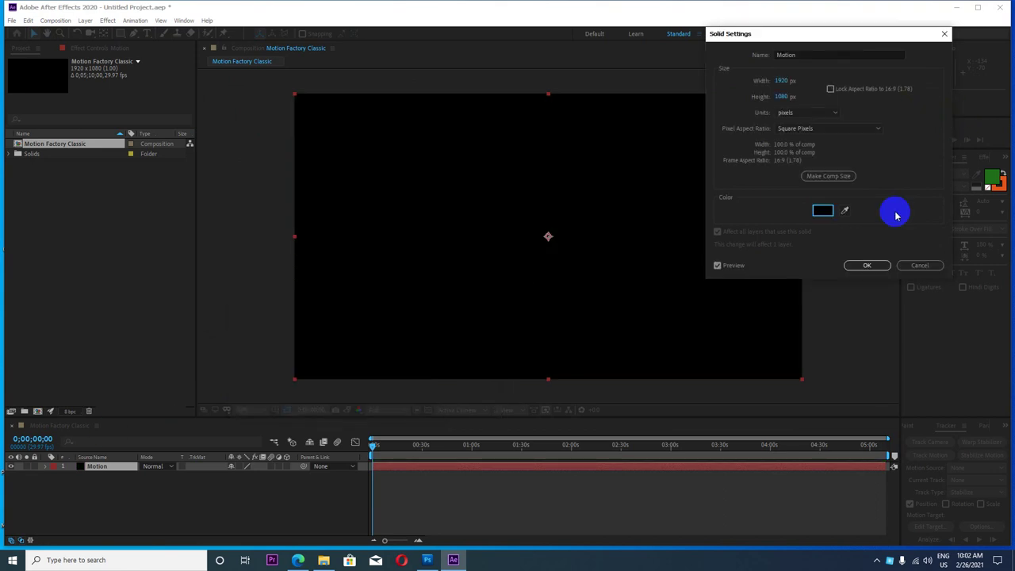
{"action": "left_click", "coordinate": [867, 265]}
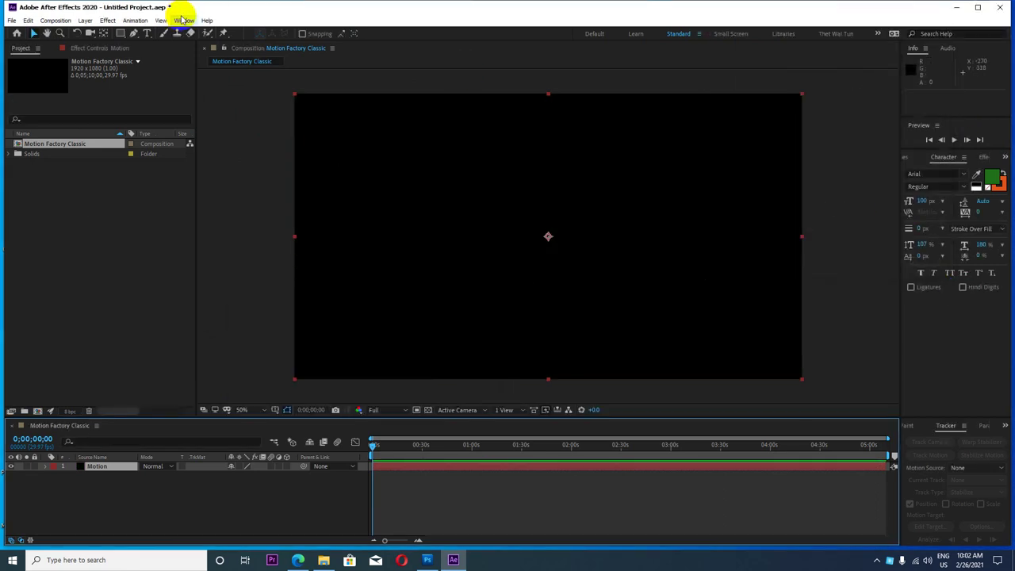
Look through the Window menu's panels and extensions.
{"action": "left_click", "coordinate": [184, 20]}
{"action": "mouse_move", "coordinate": [49, 21]}
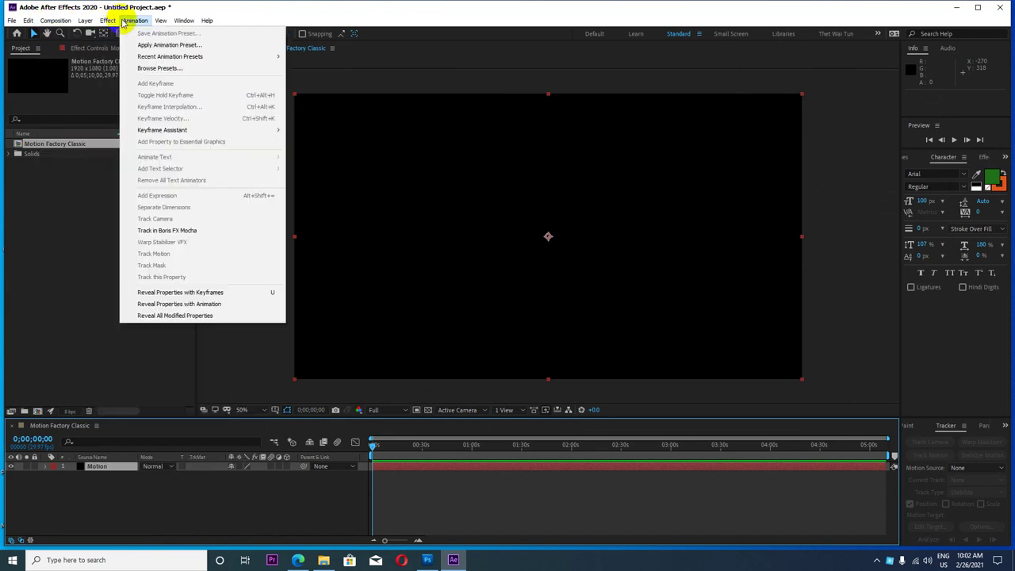
{"action": "mouse_move", "coordinate": [184, 20]}
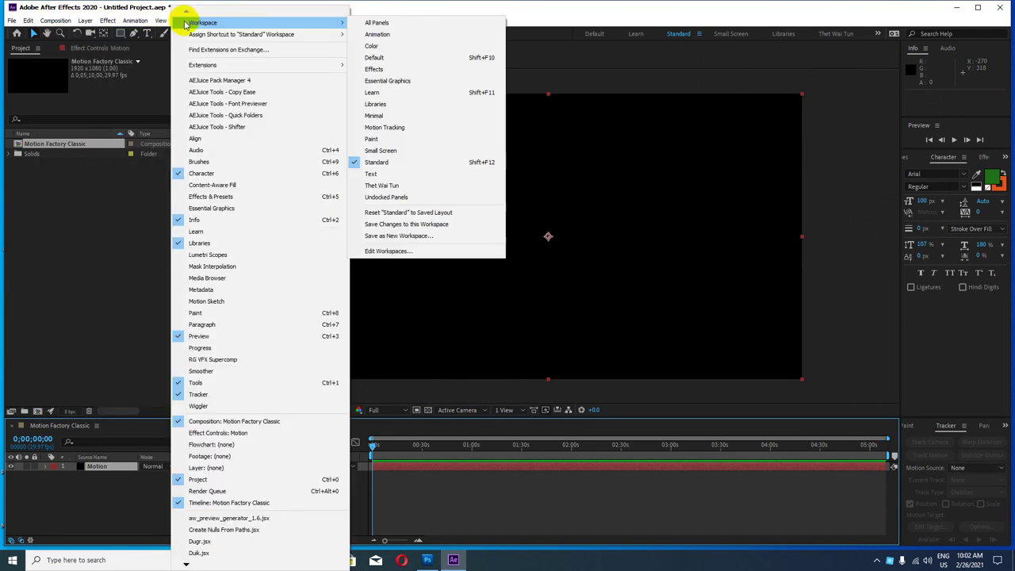
{"action": "mouse_move", "coordinate": [211, 68]}
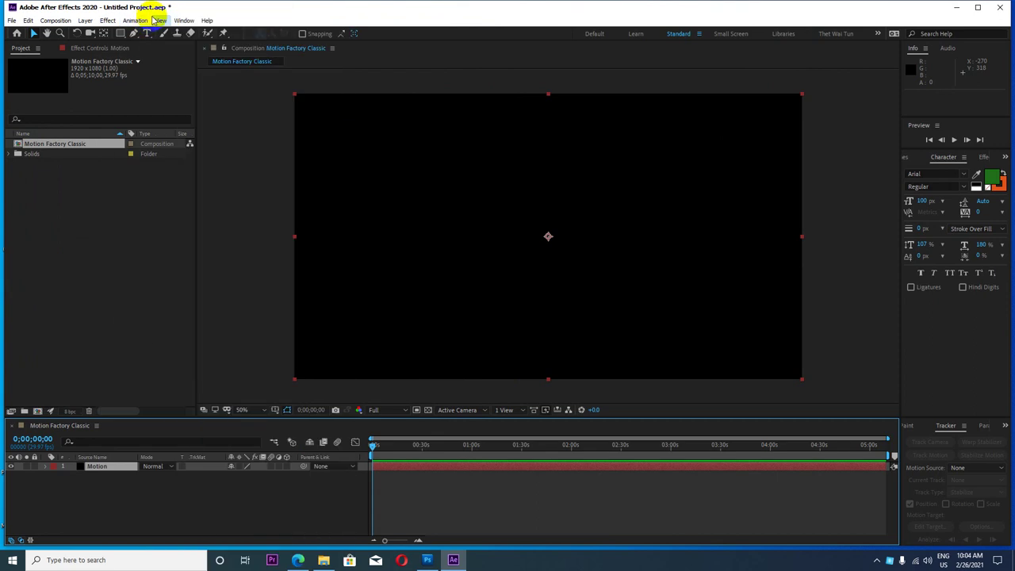
Open the Motion Factory Classic panel from Window > Extensions.
{"action": "left_click", "coordinate": [148, 9]}
{"action": "left_click", "coordinate": [184, 20]}
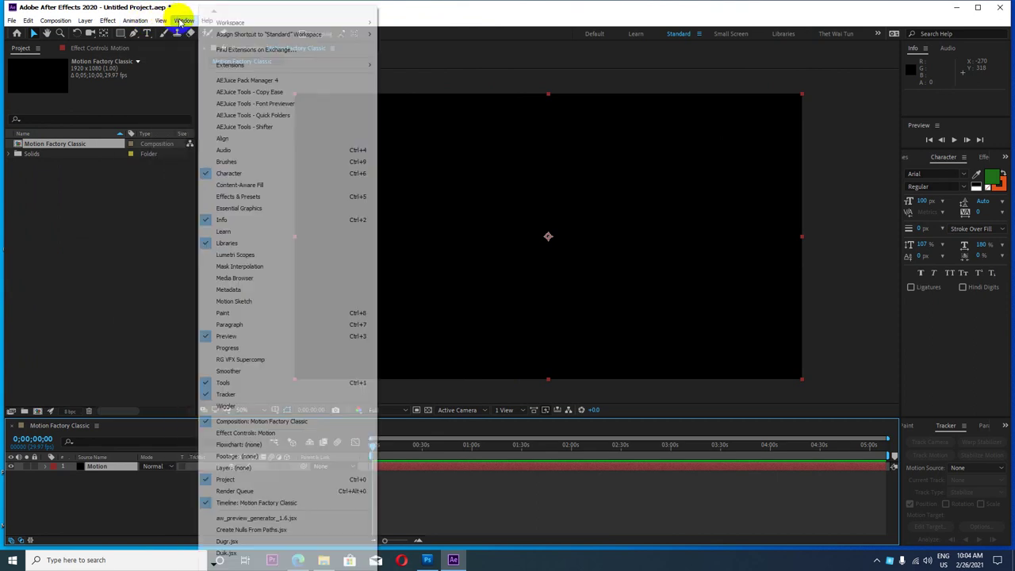
{"action": "mouse_move", "coordinate": [250, 66]}
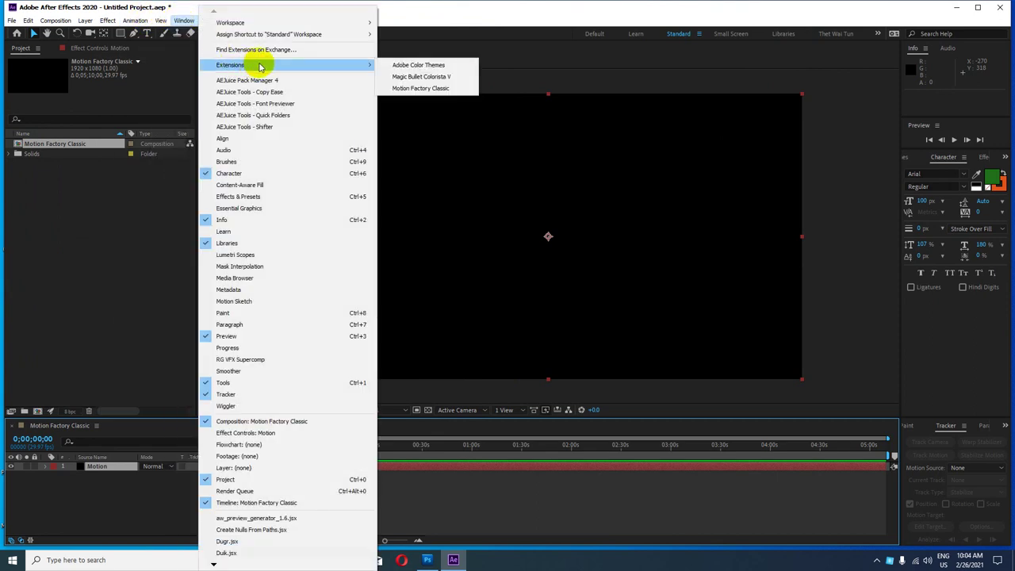
{"action": "left_click", "coordinate": [412, 92]}
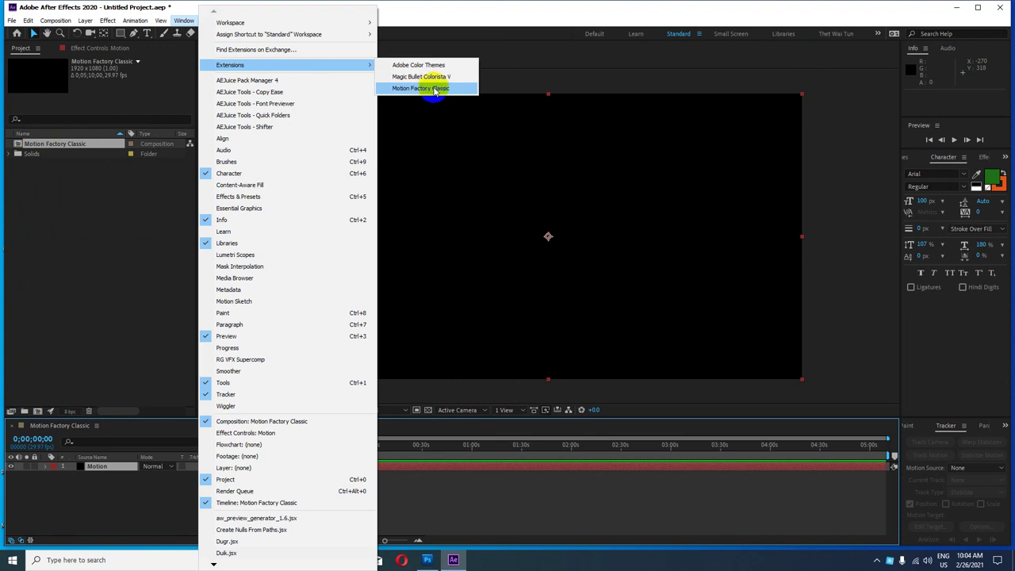
{"action": "left_click", "coordinate": [435, 88]}
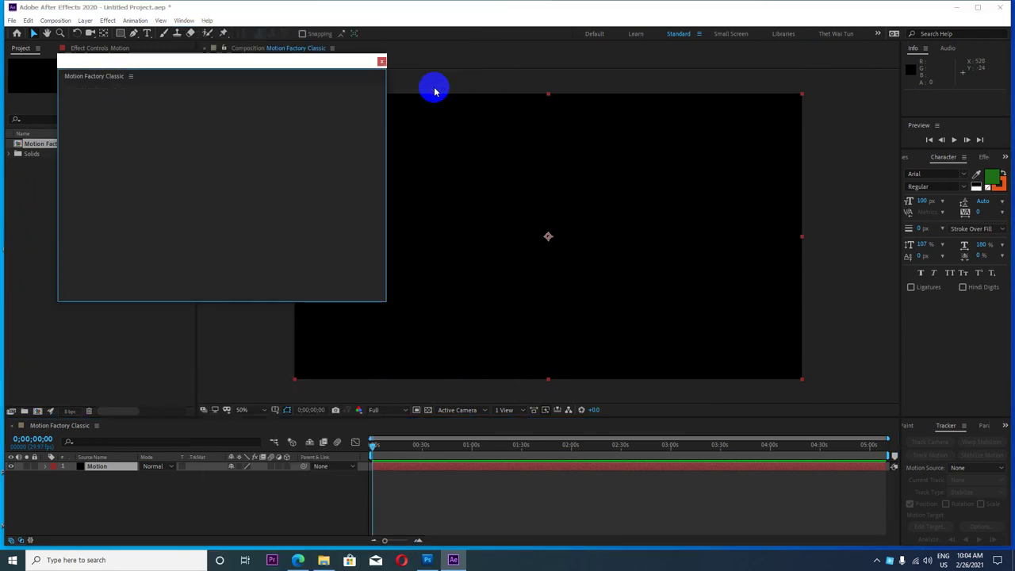
Move the Motion Factory panel over the viewer centre and enlarge it to show all sign-up options.
{"action": "left_click_drag", "start_coordinate": [224, 71], "coordinate": [483, 72]}
{"action": "left_click", "coordinate": [143, 174]}
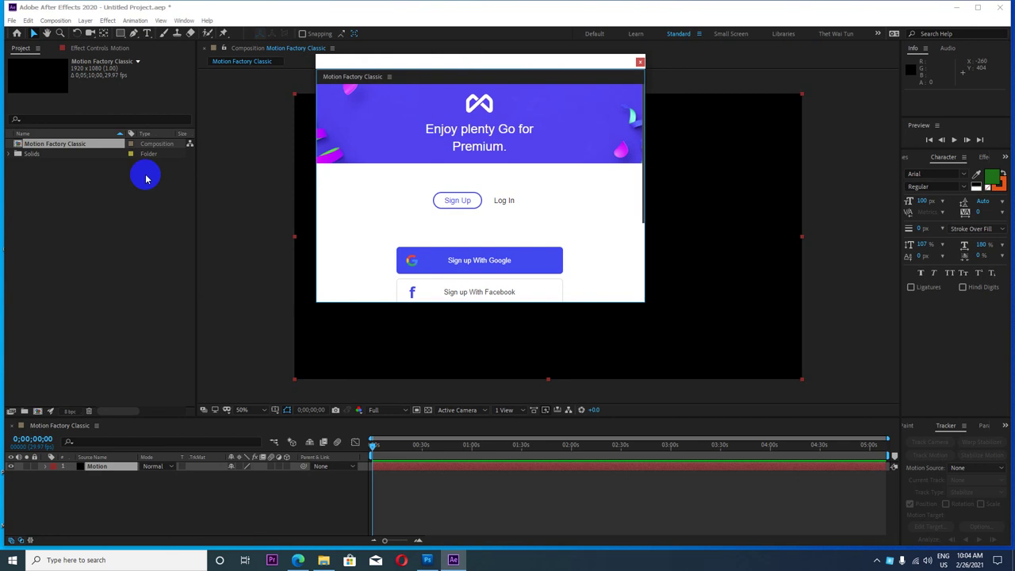
{"action": "left_click_drag", "start_coordinate": [526, 303], "coordinate": [544, 405]}
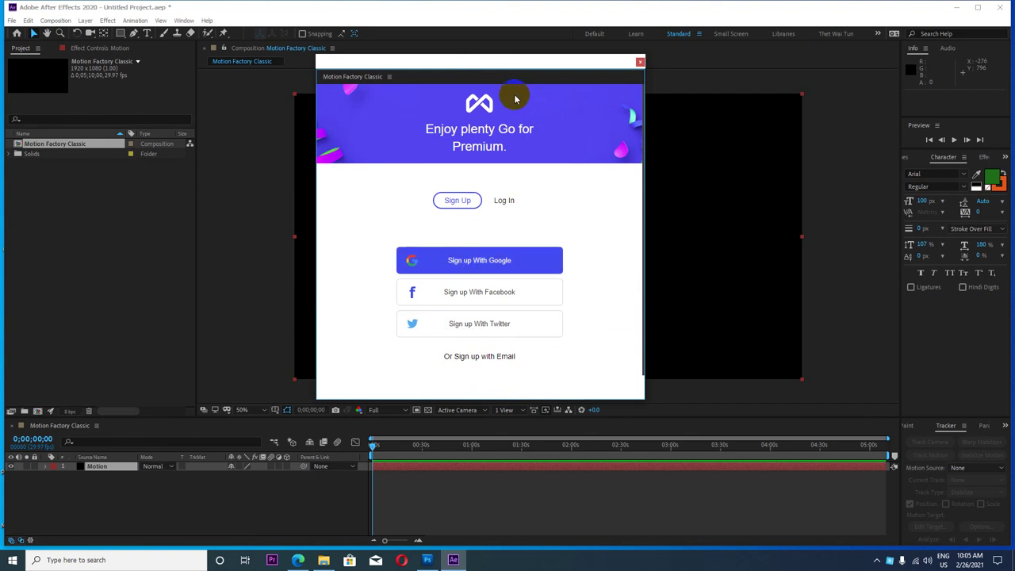
{"action": "left_click_drag", "start_coordinate": [516, 64], "coordinate": [545, 85]}
{"action": "left_click", "coordinate": [418, 99]}
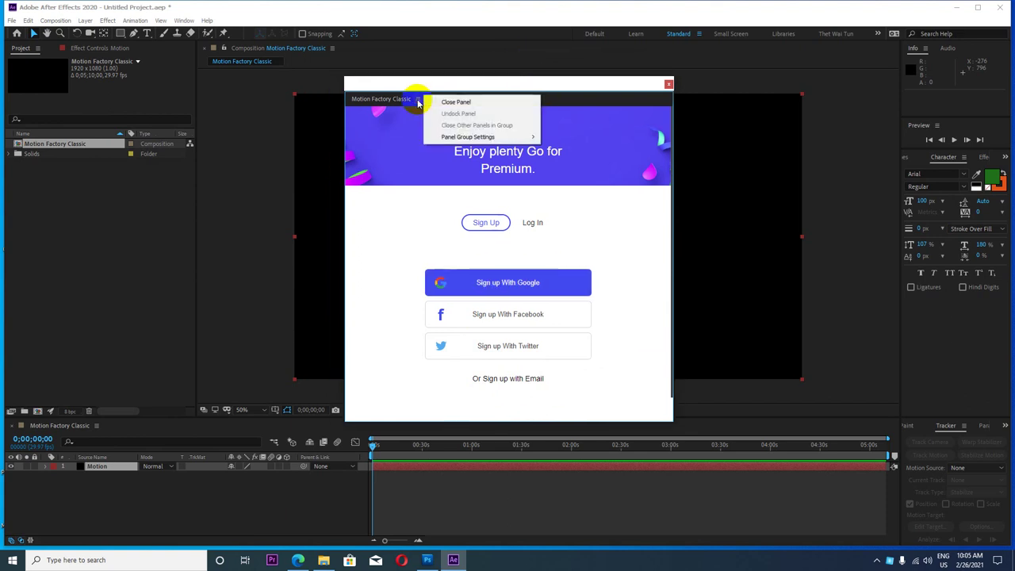
{"action": "left_click", "coordinate": [612, 242]}
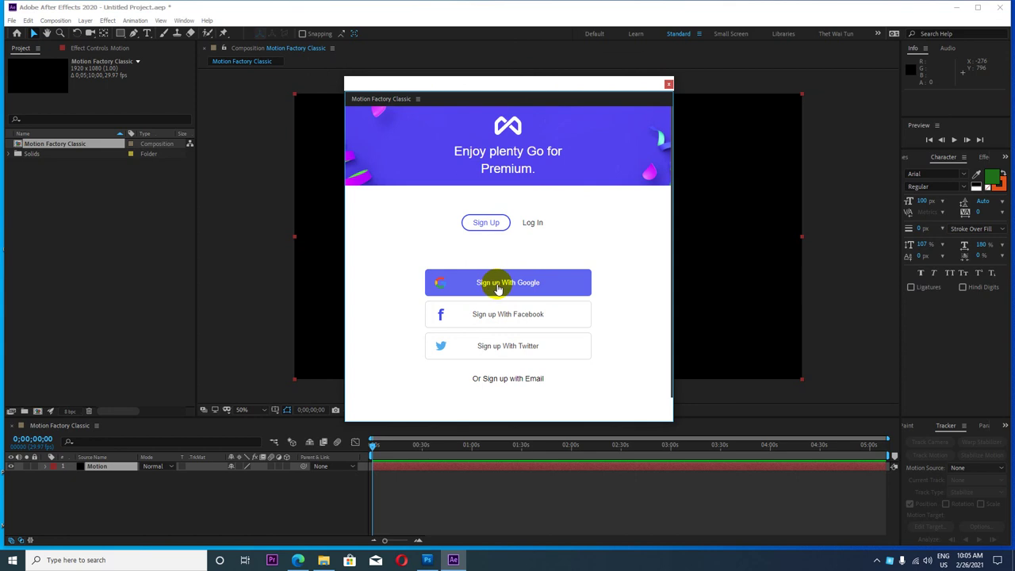
Choose Google sign-up and switch the sign-in page to English (United States).
{"action": "left_click", "coordinate": [498, 289]}
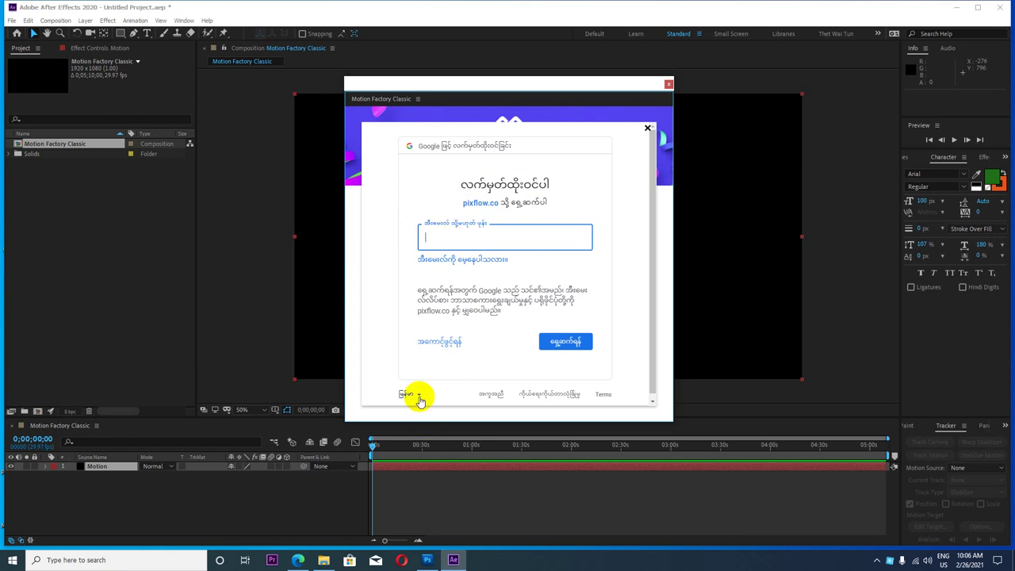
{"action": "left_click", "coordinate": [411, 395]}
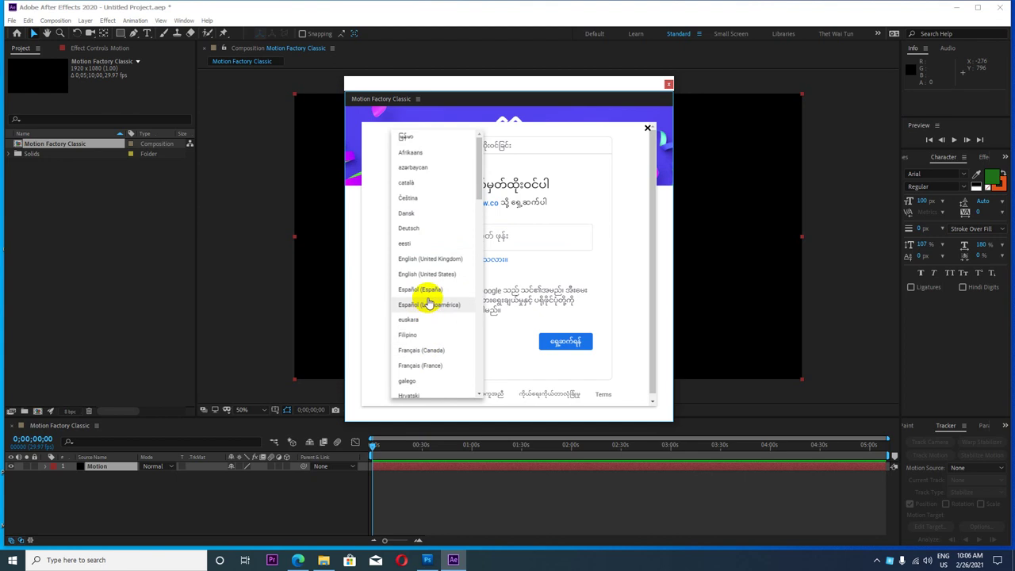
{"action": "left_click", "coordinate": [438, 274]}
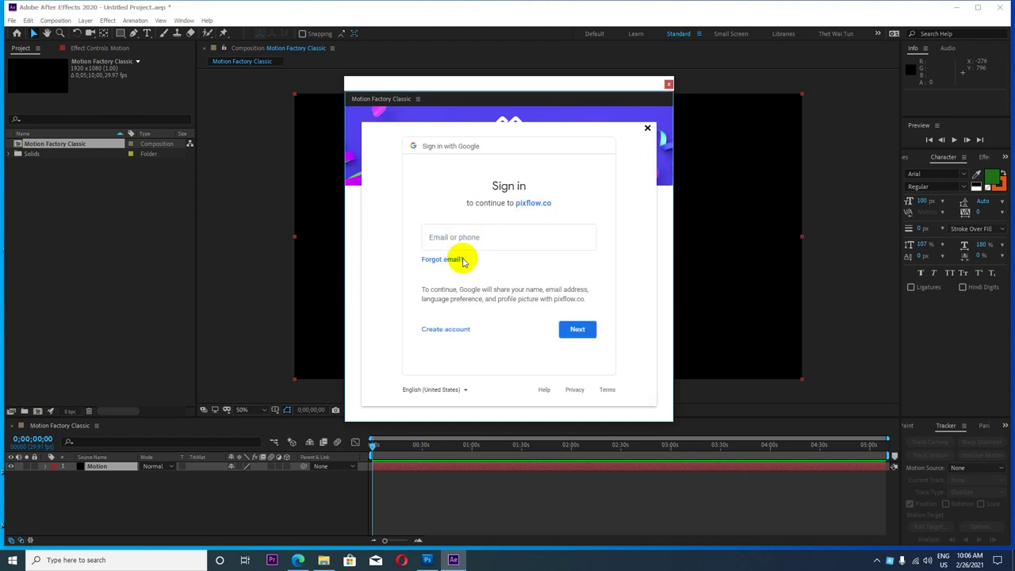
Enter the account e-mail address in the Email or phone field.
{"action": "left_click", "coordinate": [483, 247]}
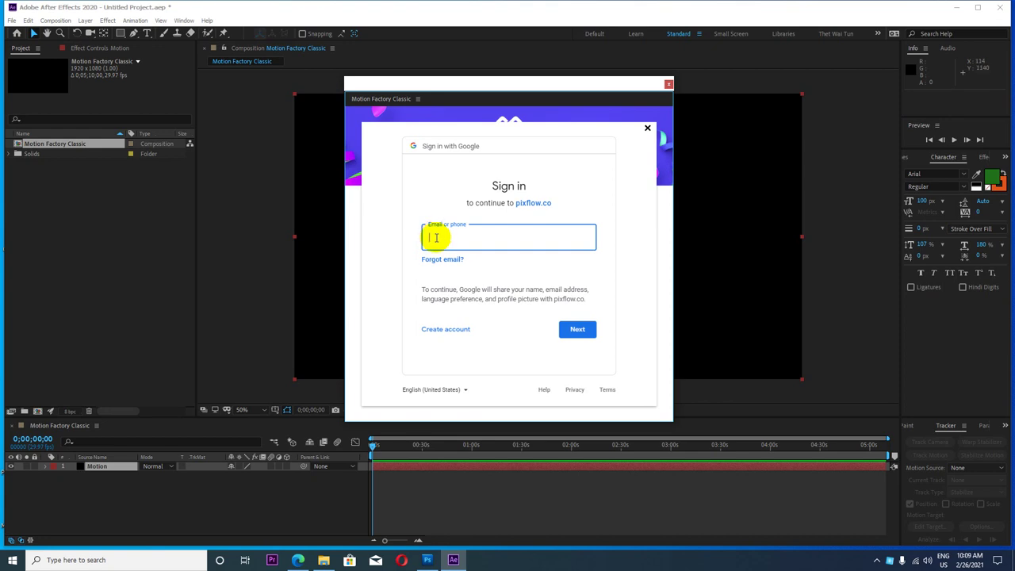
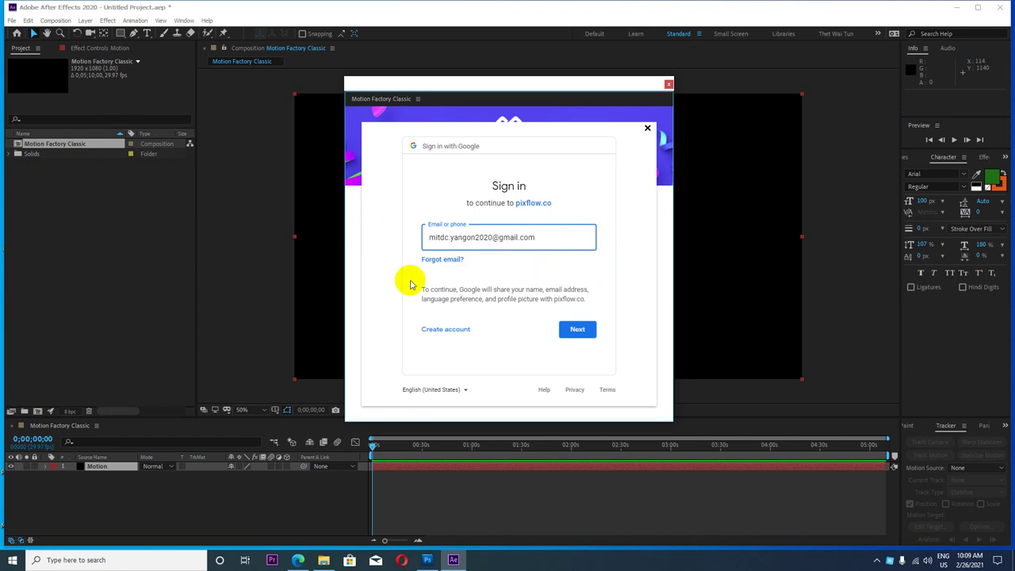
Start a new Google account and enter the first name, last name and chosen username.
{"action": "left_click", "coordinate": [438, 333]}
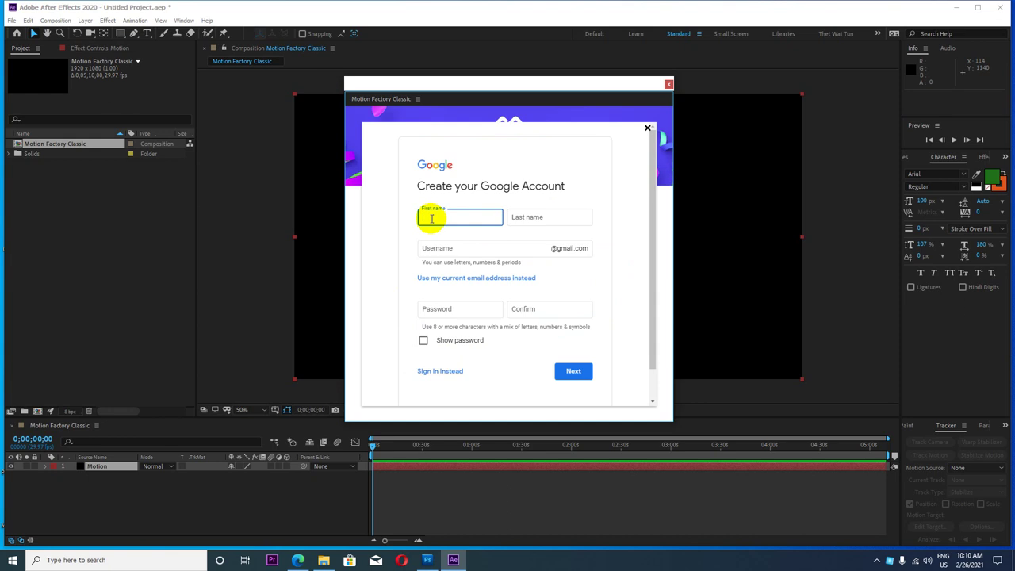
{"action": "type", "text": "K"}
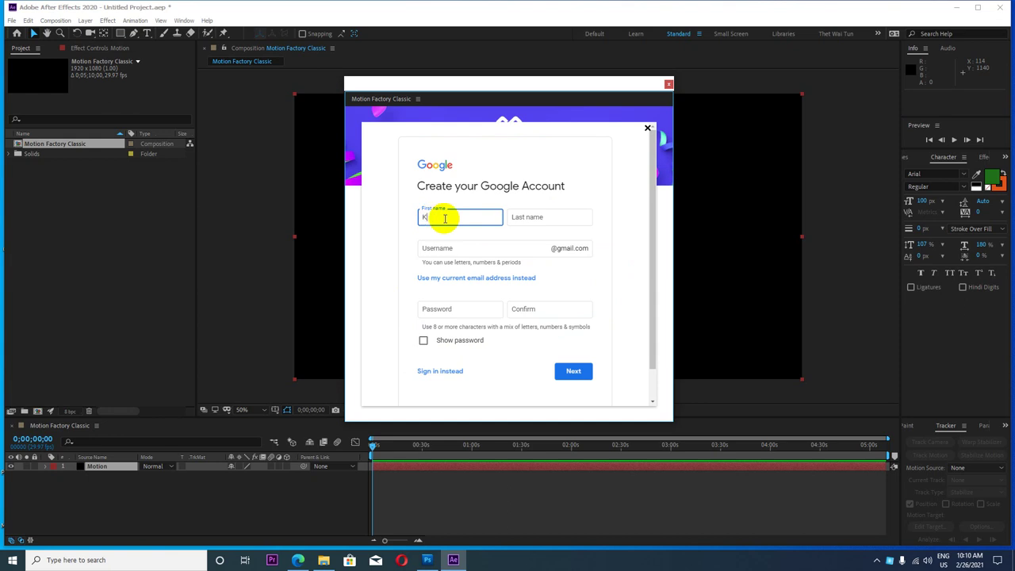
{"action": "type", "text": "o"}
{"action": "left_click", "coordinate": [544, 211]}
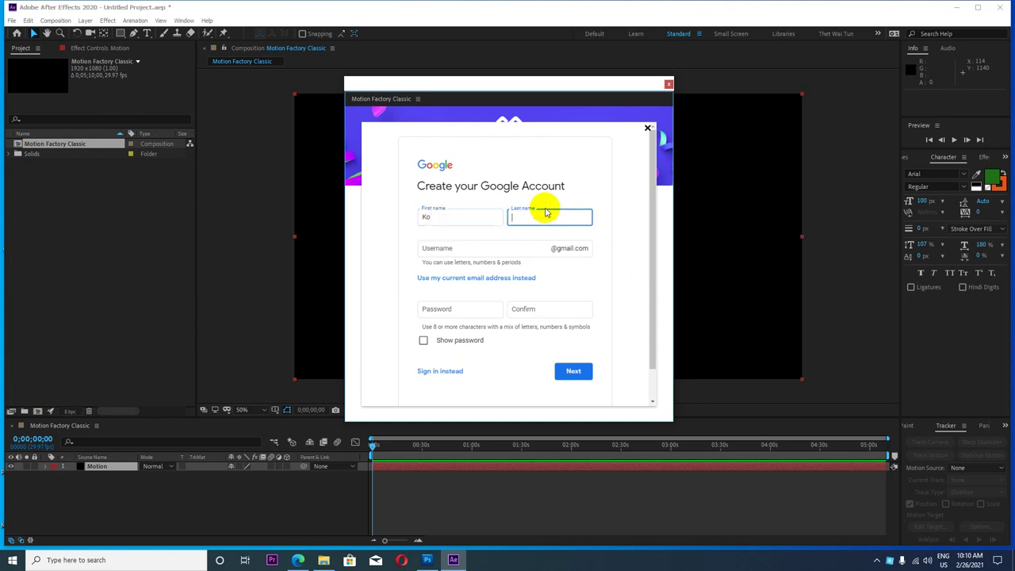
{"action": "type", "text": "Win"}
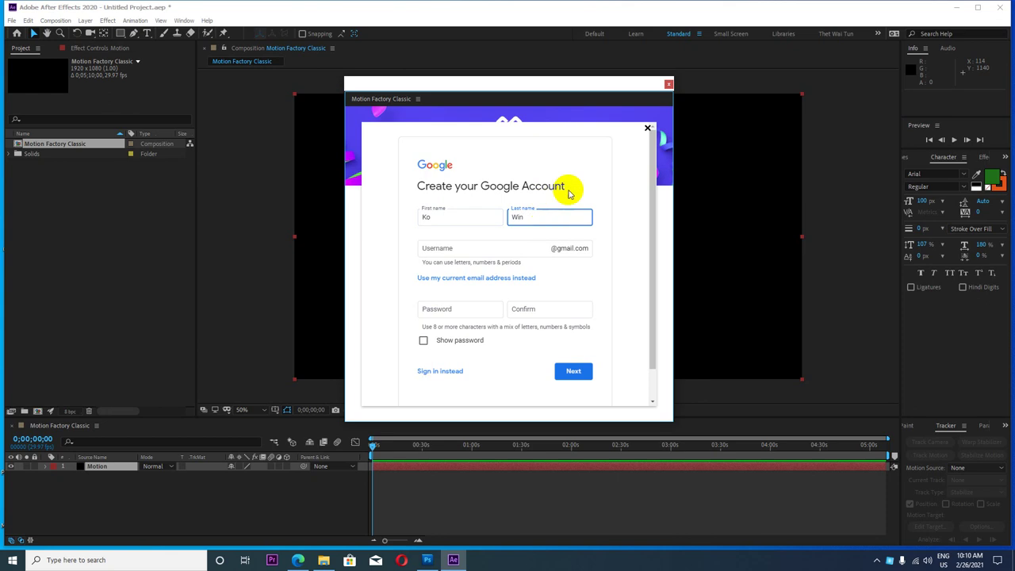
{"action": "left_click", "coordinate": [446, 249]}
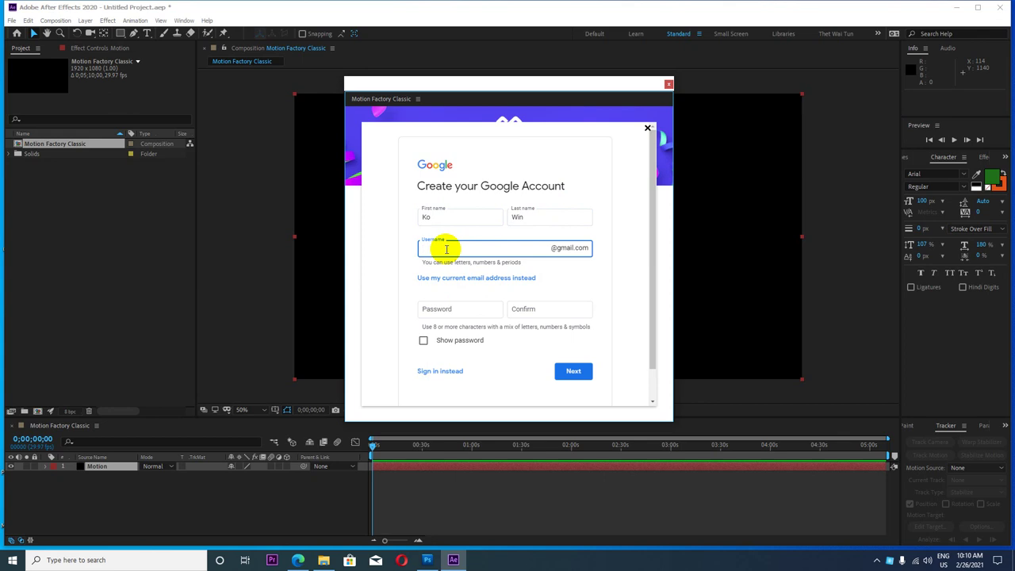
{"action": "left_click", "coordinate": [731, 333]}
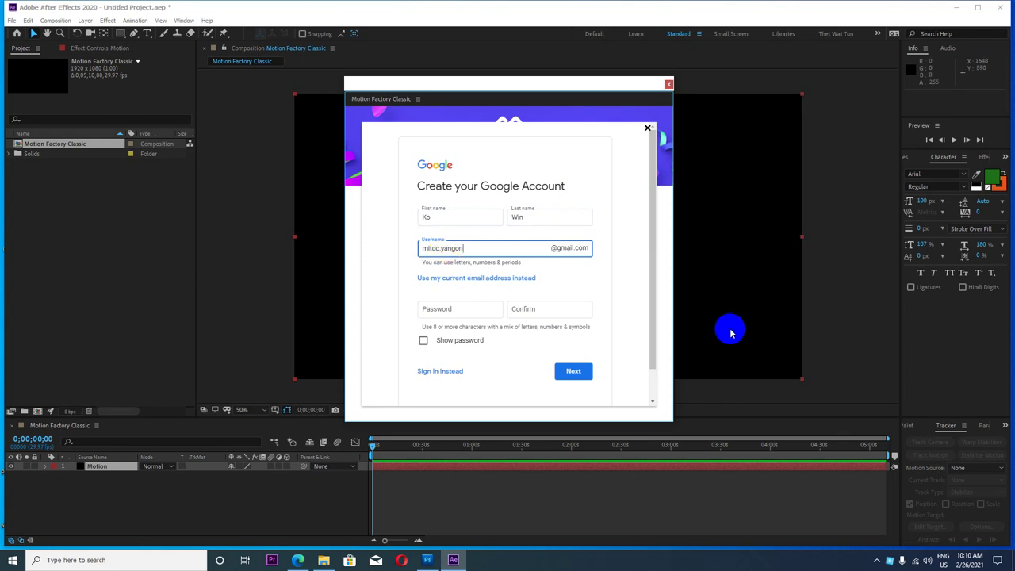
{"action": "type", "text": "2021"}
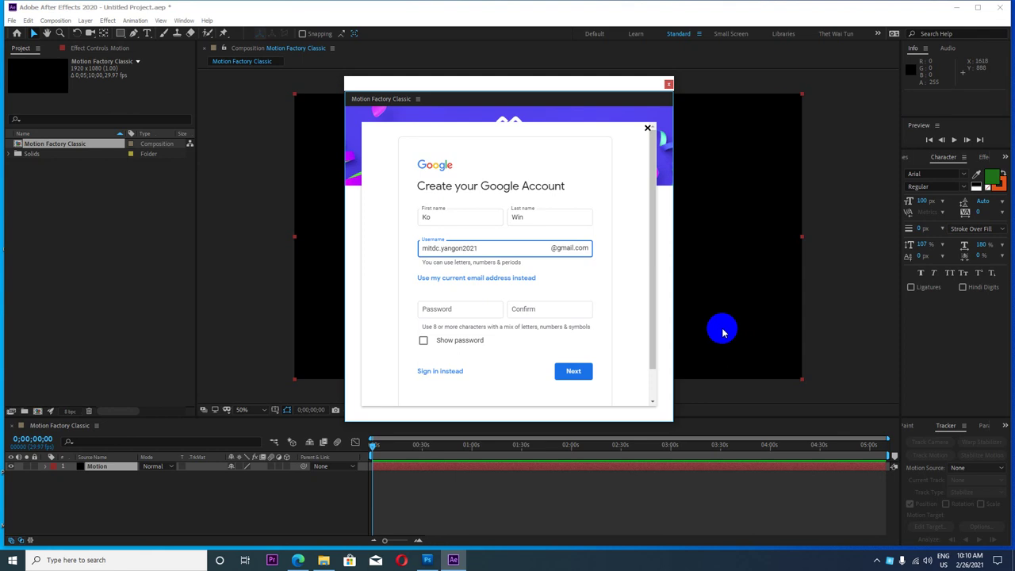
Enter the account password and repeat it in the Confirm field.
{"action": "left_click", "coordinate": [444, 309]}
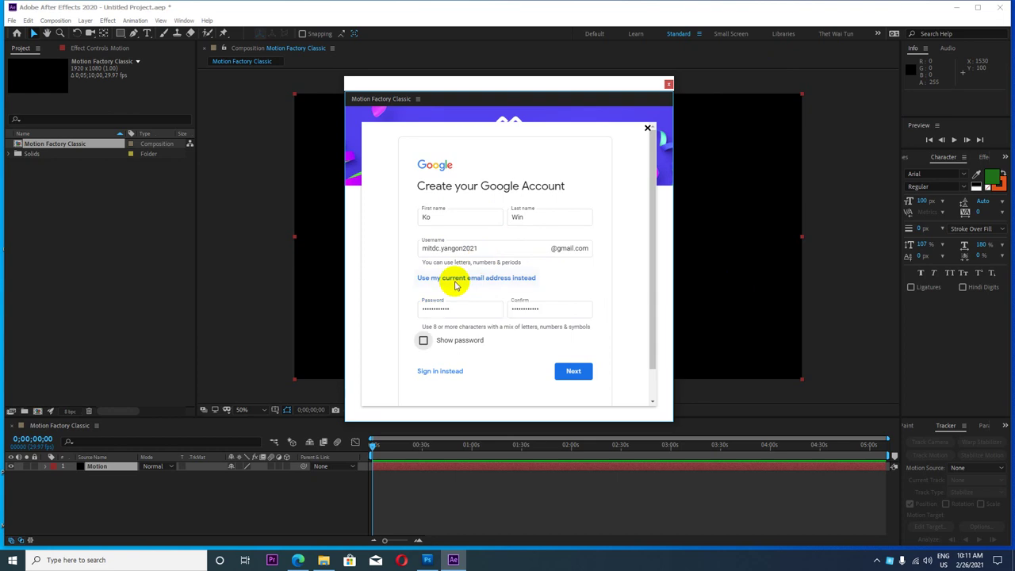
{"action": "key", "text": "Tab"}
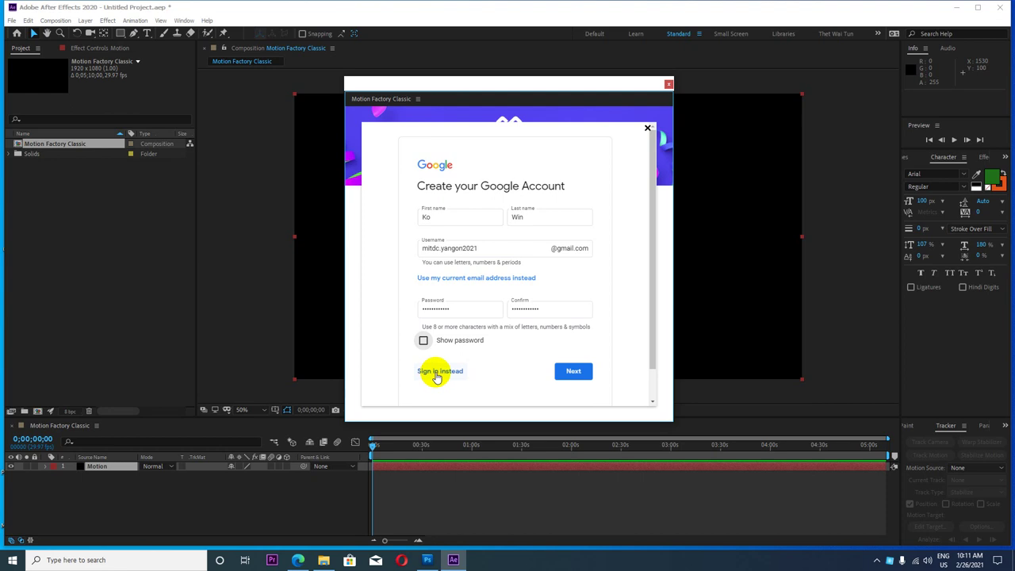
Try signing in with an existing Gmail address, correcting one digit and resubmitting it.
{"action": "left_click", "coordinate": [437, 373]}
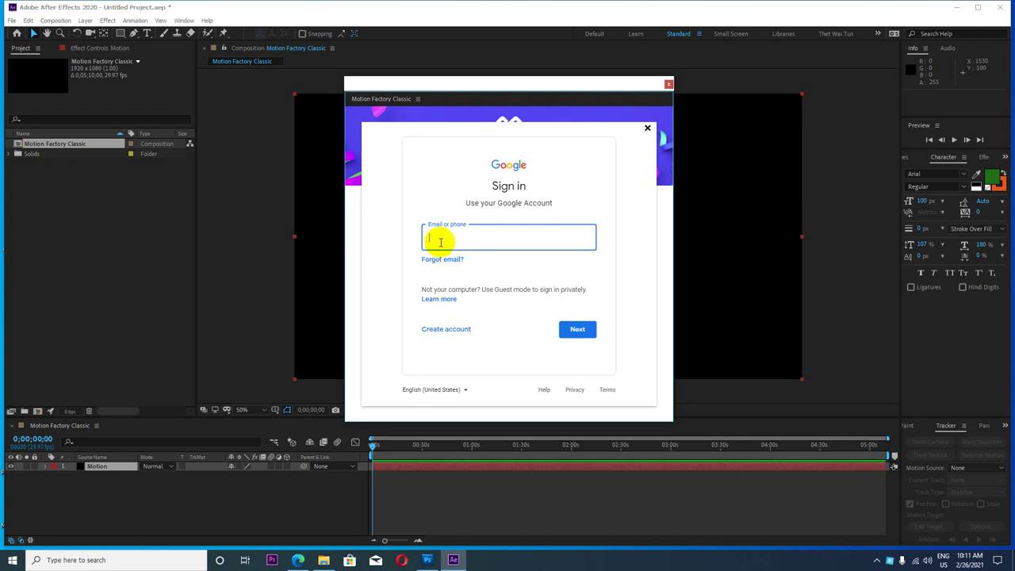
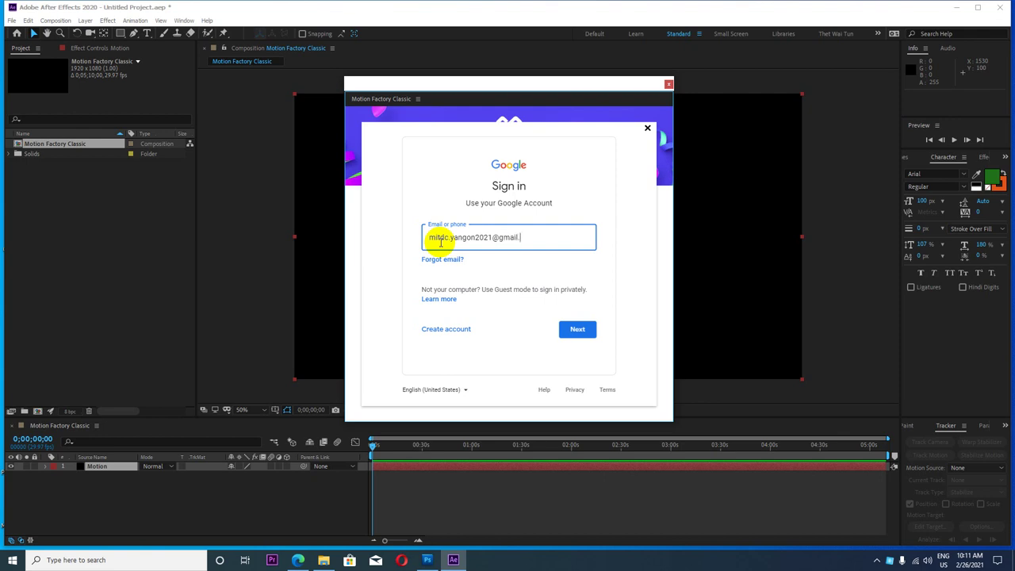
{"action": "left_click", "coordinate": [575, 330]}
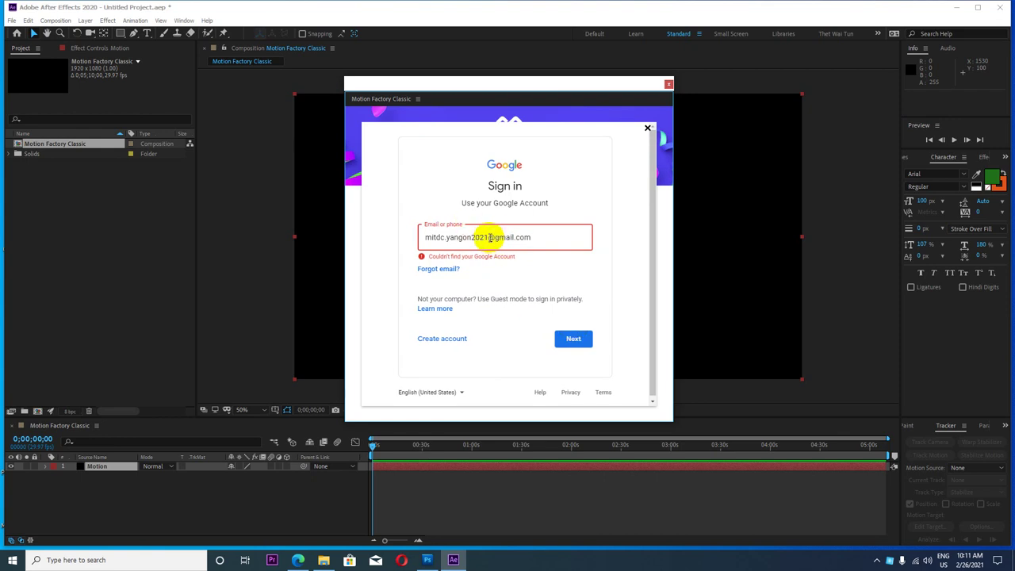
{"action": "left_click", "coordinate": [490, 237]}
{"action": "key", "text": "BackSpace"}
{"action": "type", "text": "0"}
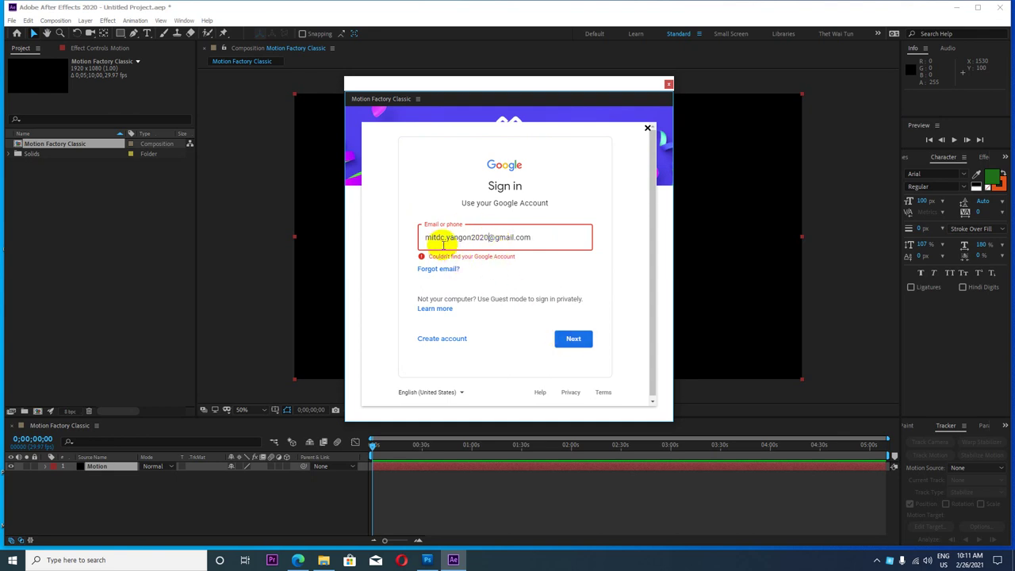
{"action": "left_click", "coordinate": [573, 339]}
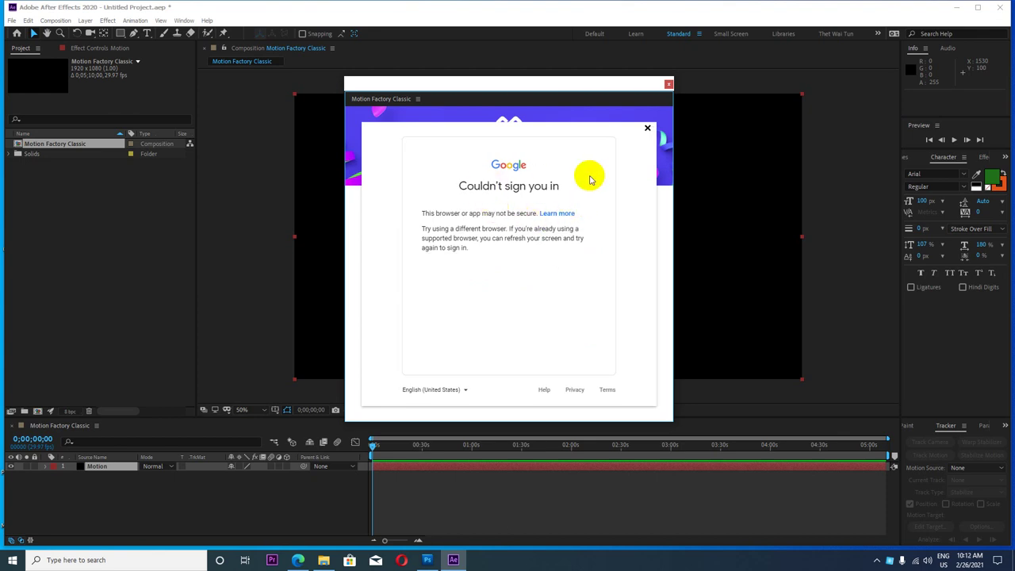
Dismiss the failed sign-in and choose to sign up with email instead.
{"action": "left_click", "coordinate": [647, 128]}
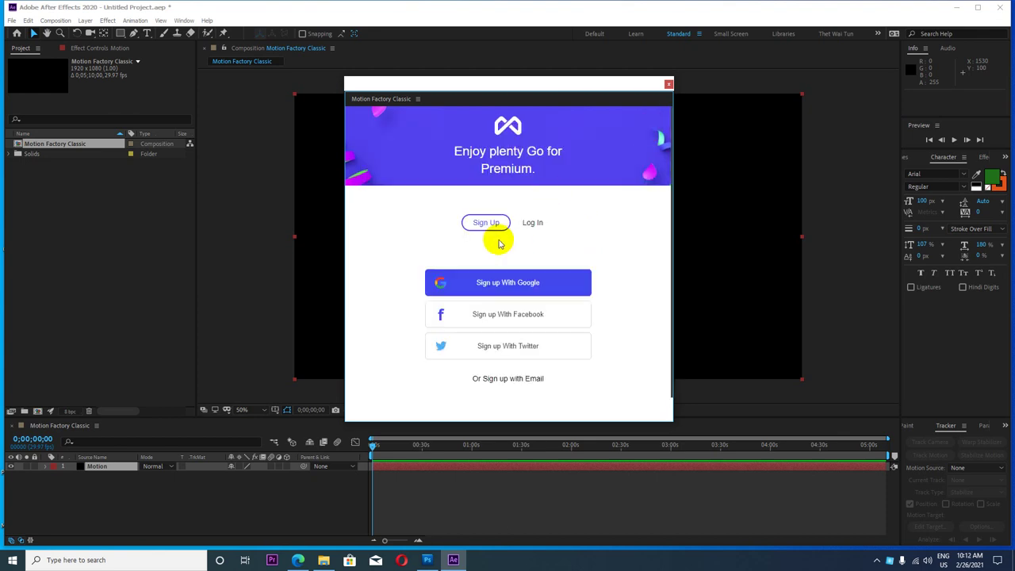
{"action": "left_click", "coordinate": [499, 380]}
{"action": "scroll", "coordinate": [599, 260], "scroll_direction": "down", "scroll_amount": 2}
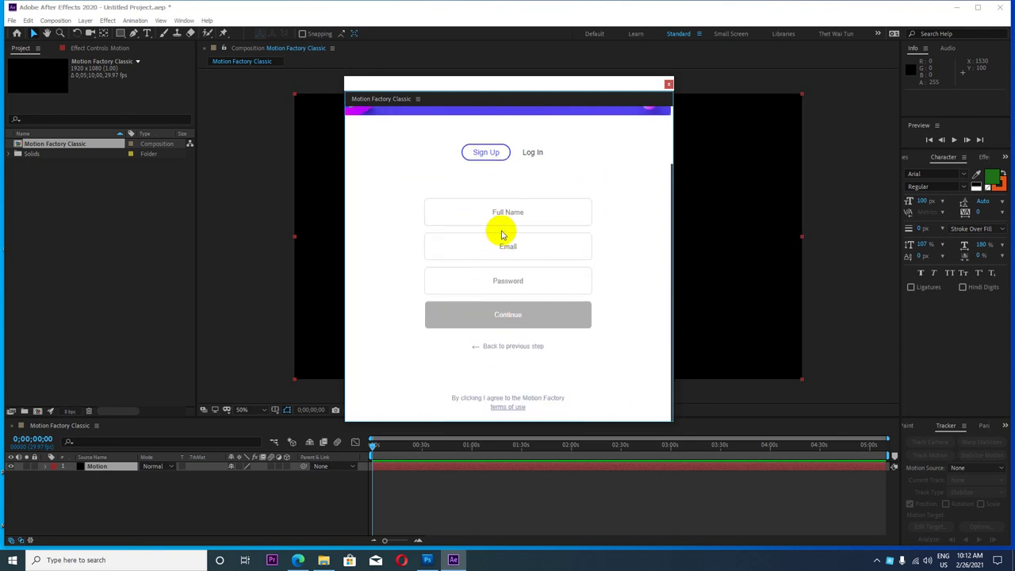
{"action": "scroll", "coordinate": [503, 235], "scroll_direction": "up", "scroll_amount": 2}
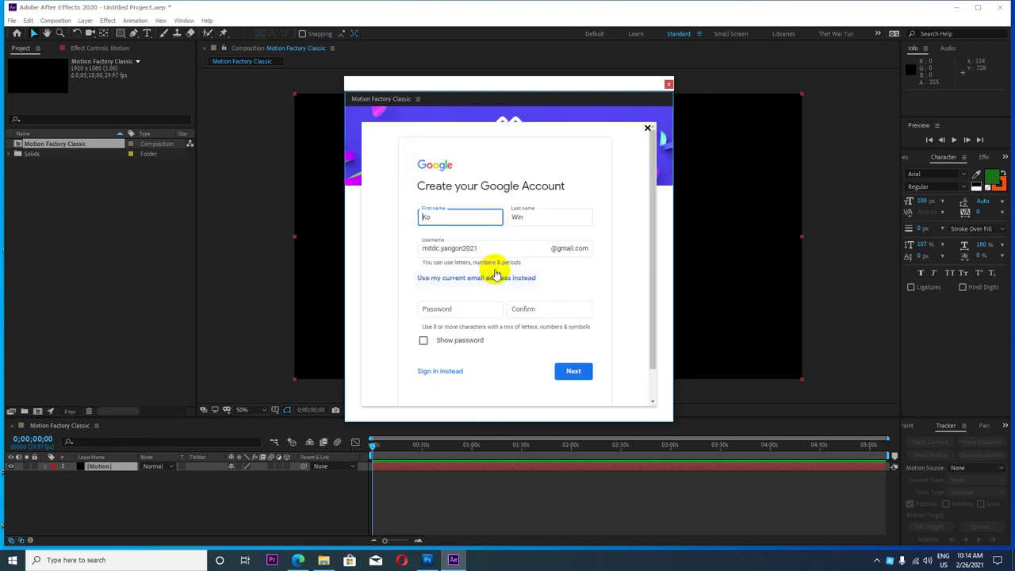
Review the prefilled first name, last name and username in the account form.
{"action": "left_click", "coordinate": [551, 220]}
{"action": "double_click", "coordinate": [465, 222]}
{"action": "key", "text": "Tab"}
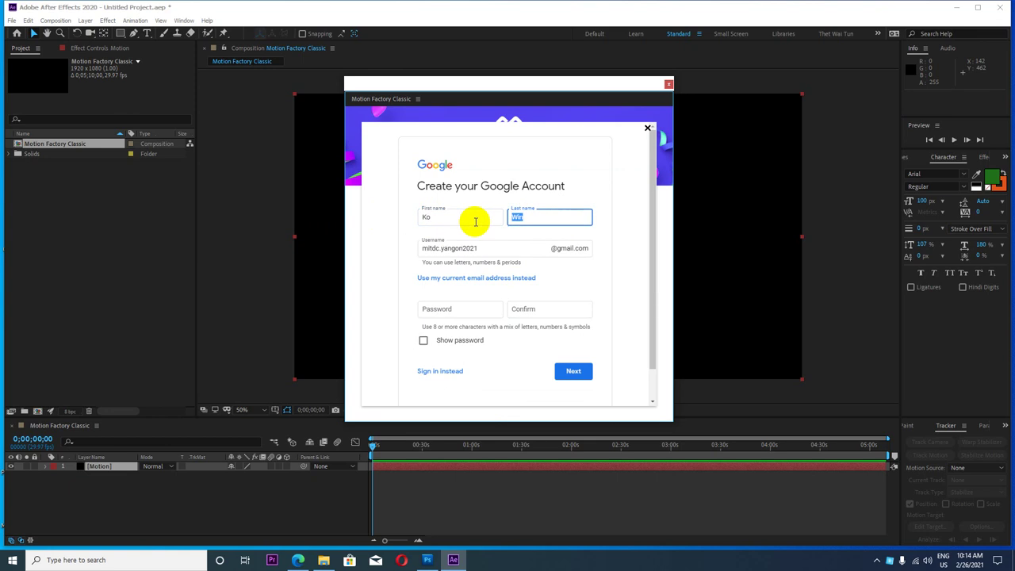
{"action": "left_click_drag", "start_coordinate": [479, 248], "coordinate": [415, 245]}
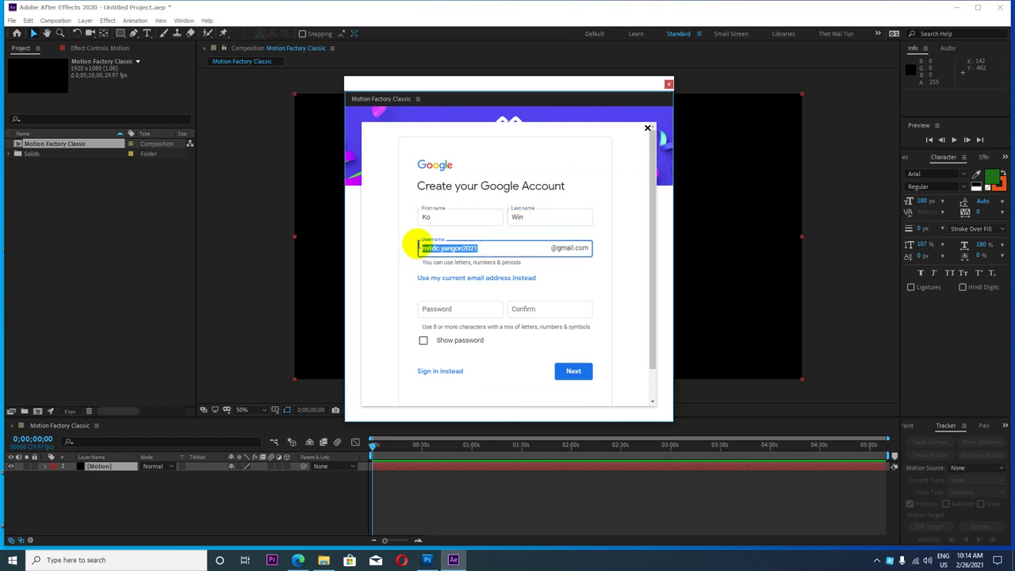
{"action": "left_click_drag", "start_coordinate": [484, 245], "coordinate": [403, 248]}
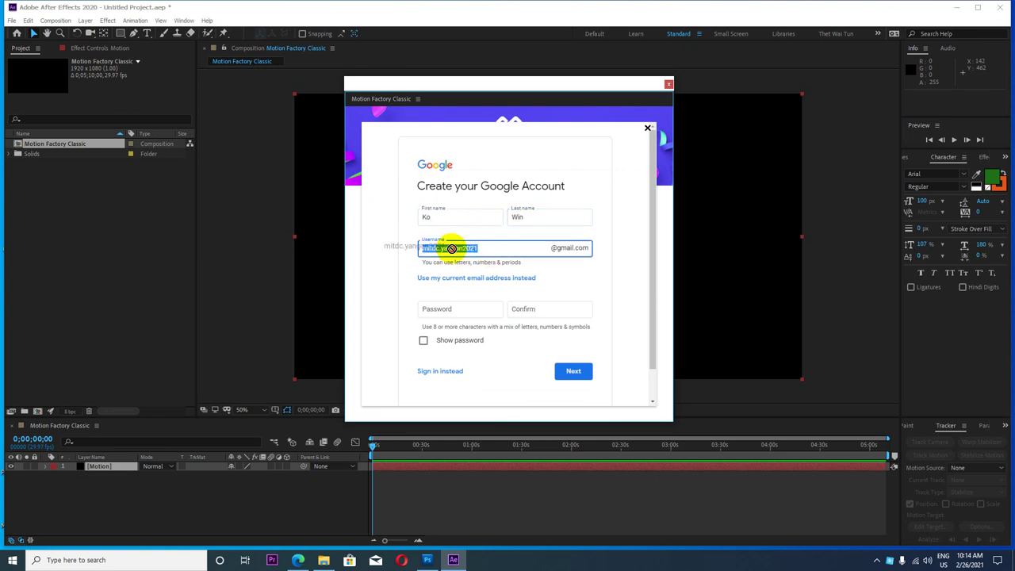
{"action": "left_click", "coordinate": [491, 248]}
{"action": "left_click_drag", "start_coordinate": [490, 247], "coordinate": [415, 247]}
{"action": "left_click", "coordinate": [478, 245]}
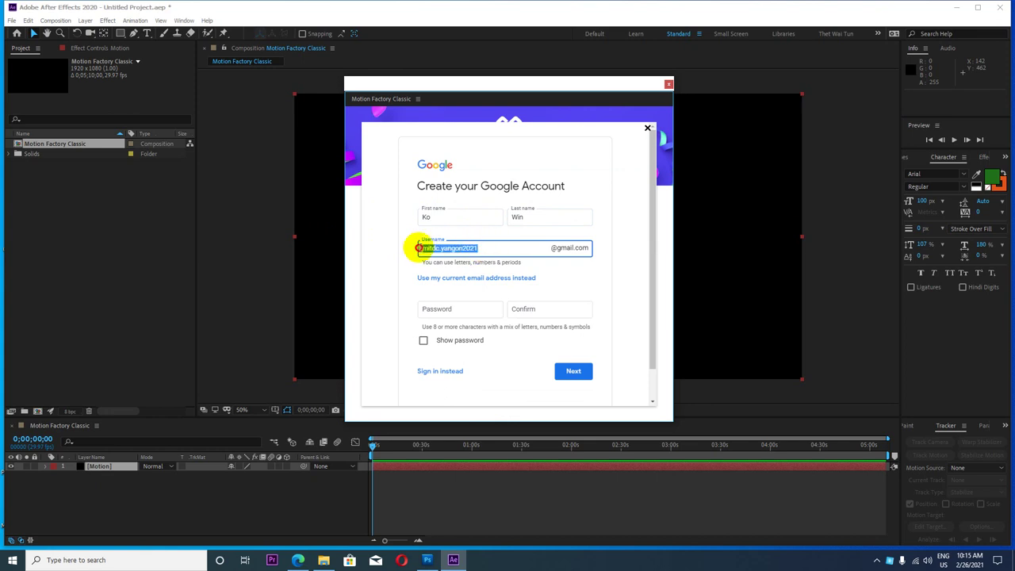
Re-enter the password and its confirmation, then submit the account details.
{"action": "left_click", "coordinate": [436, 309]}
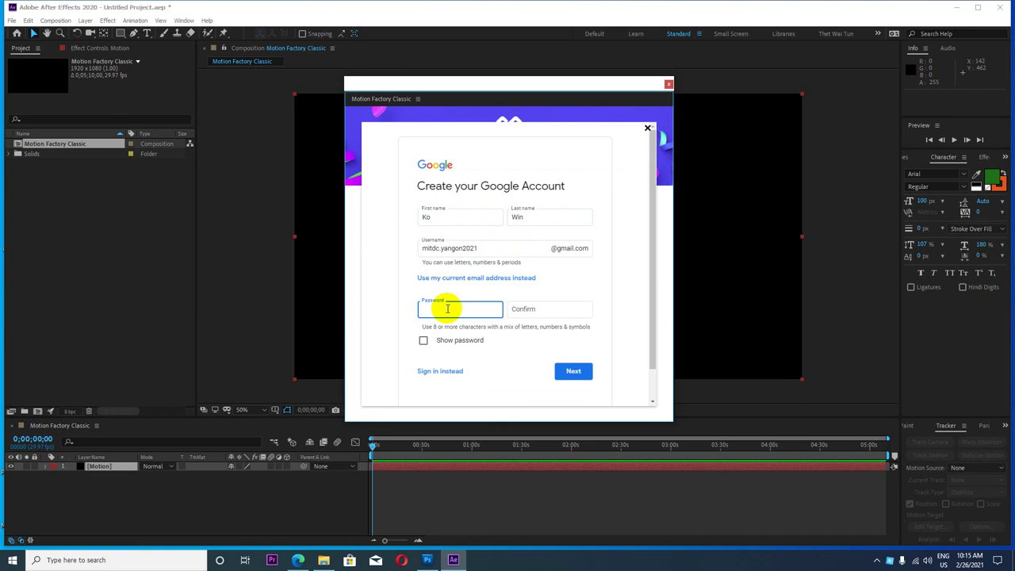
{"action": "type", "text": "•••••"}
{"action": "type", "text": "•"}
{"action": "left_click", "coordinate": [528, 311]}
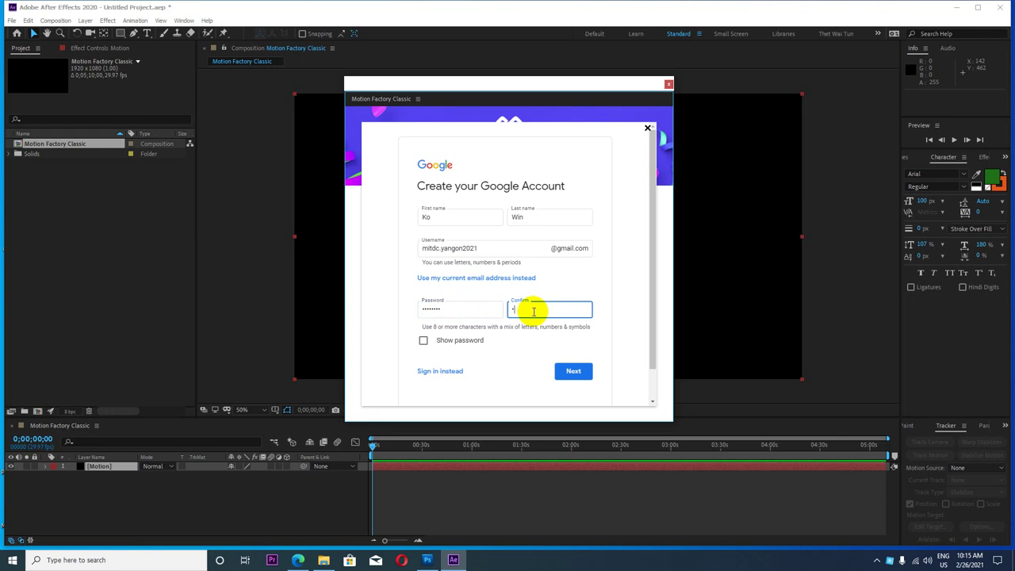
{"action": "type", "text": "•••"}
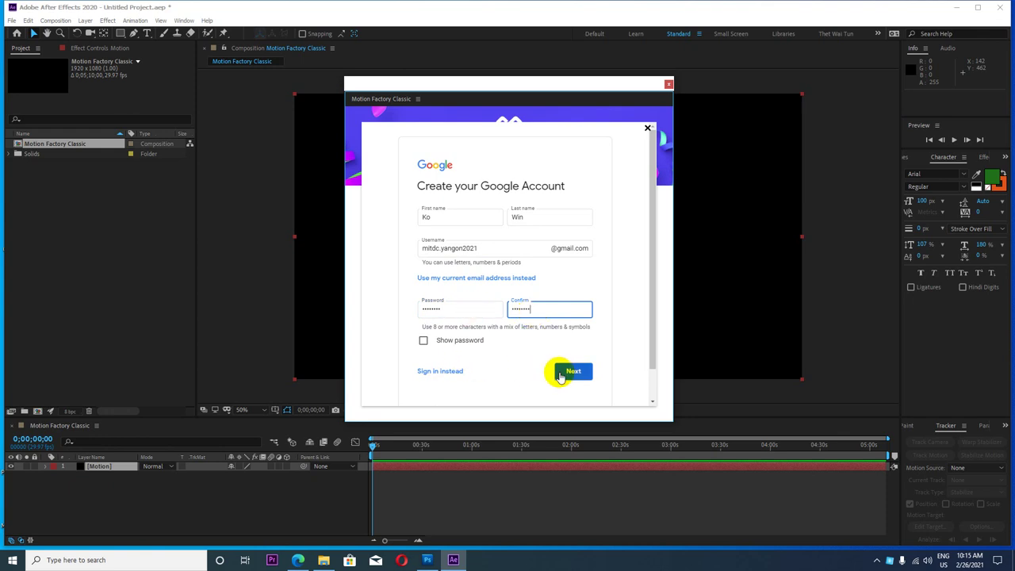
{"action": "left_click", "coordinate": [573, 372]}
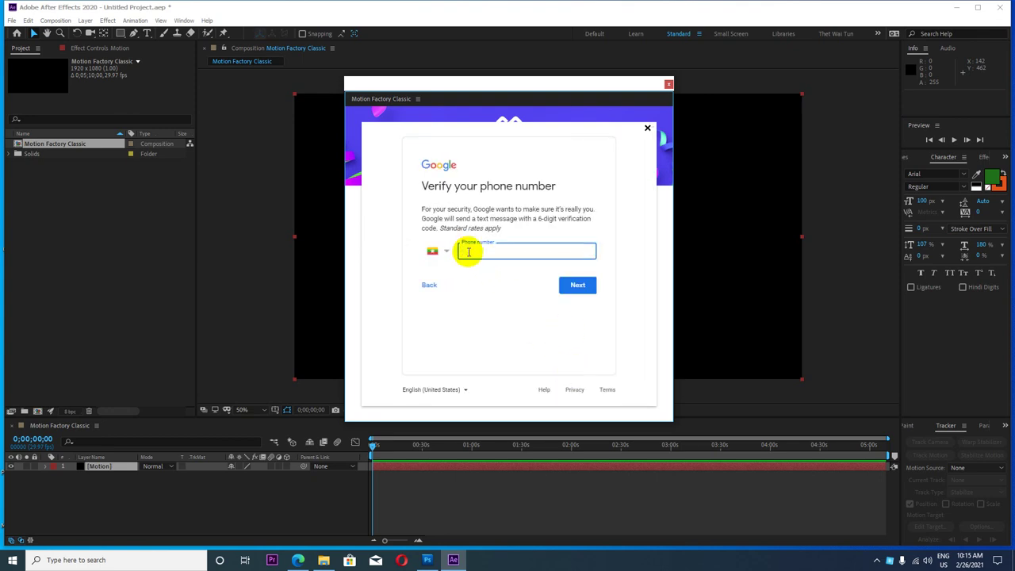
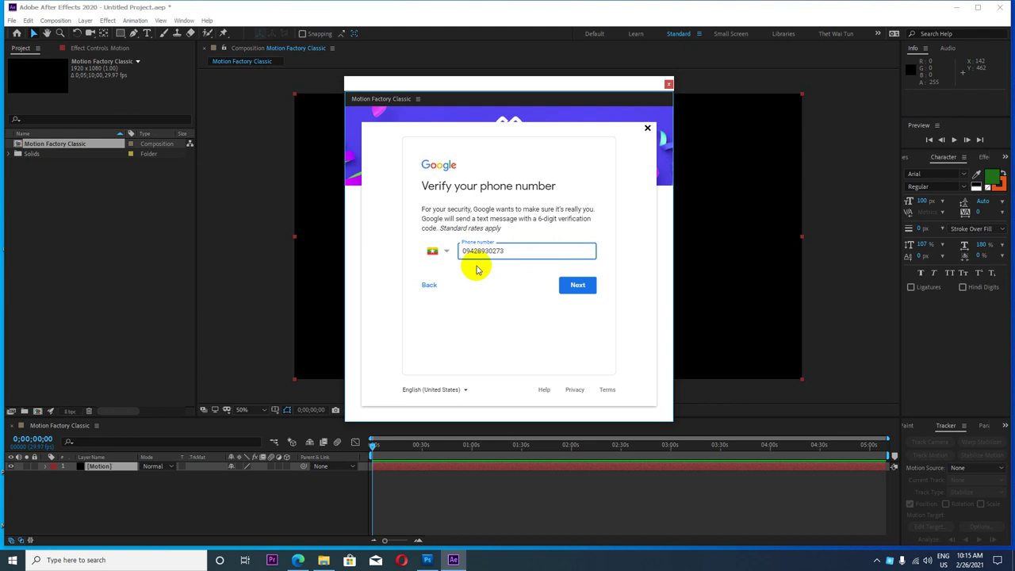
Enter the phone number, then type the texted verification code and verify it.
{"action": "left_click", "coordinate": [576, 291]}
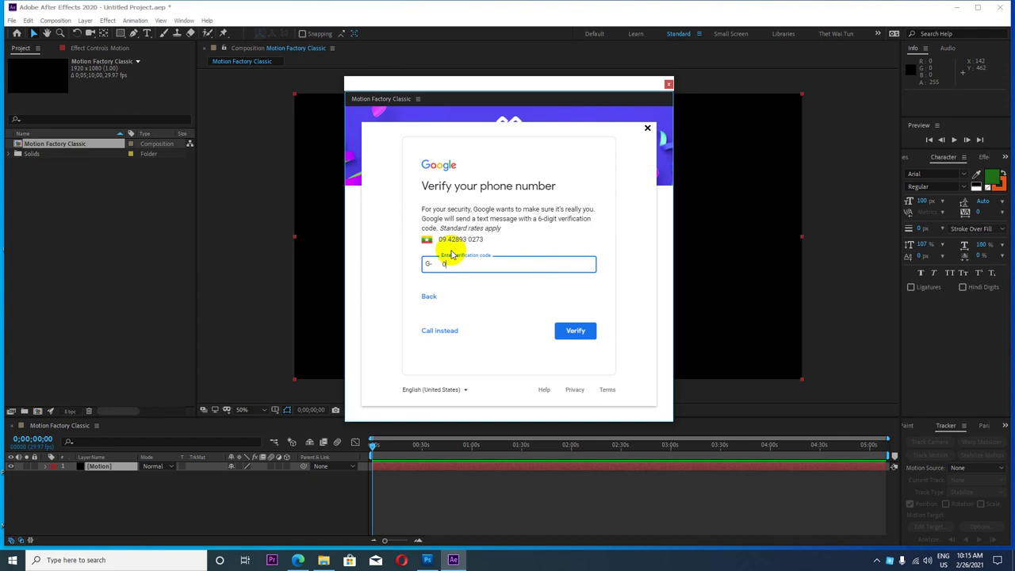
{"action": "left_click", "coordinate": [576, 331]}
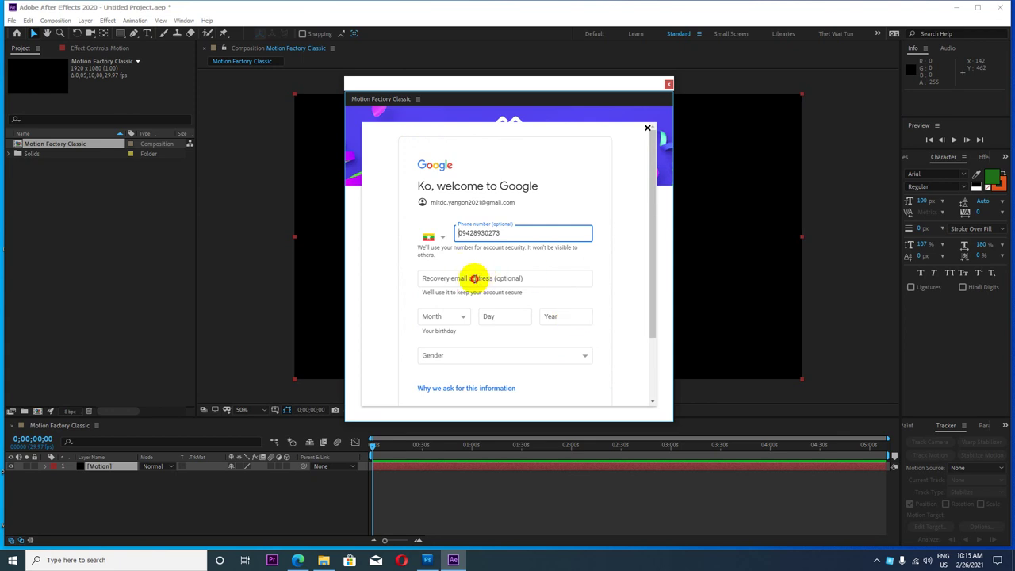
Fill in the recovery email, birth month, day, year and gender, then submit them.
{"action": "left_click", "coordinate": [476, 279]}
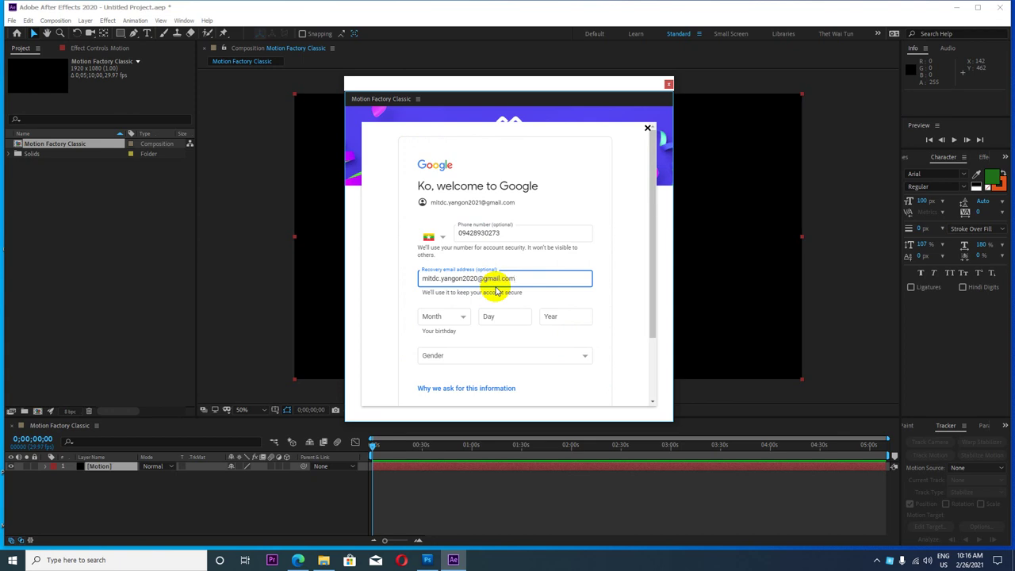
{"action": "left_click", "coordinate": [462, 319]}
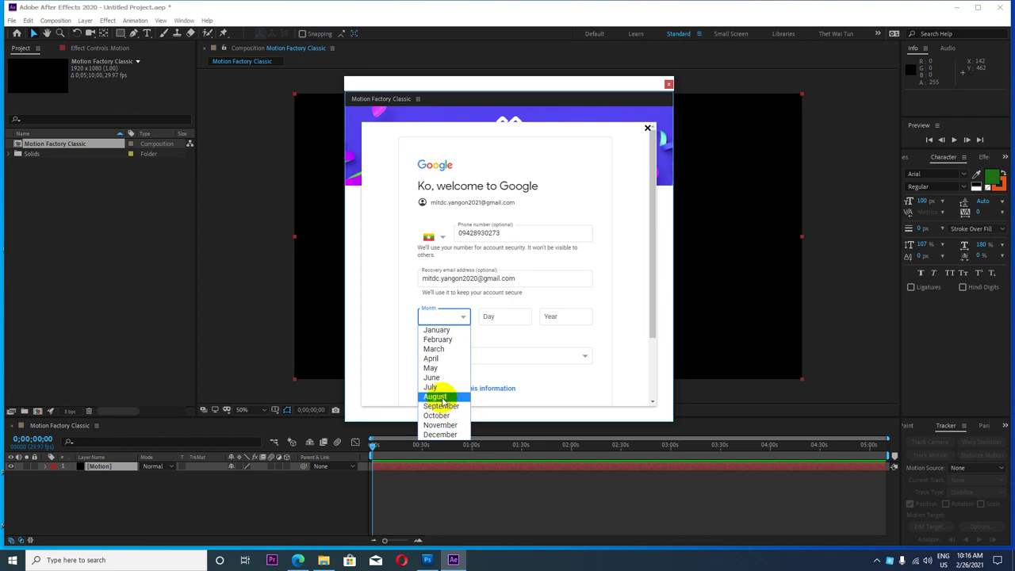
{"action": "left_click", "coordinate": [443, 397]}
{"action": "left_click", "coordinate": [503, 317]}
{"action": "type", "text": "16"}
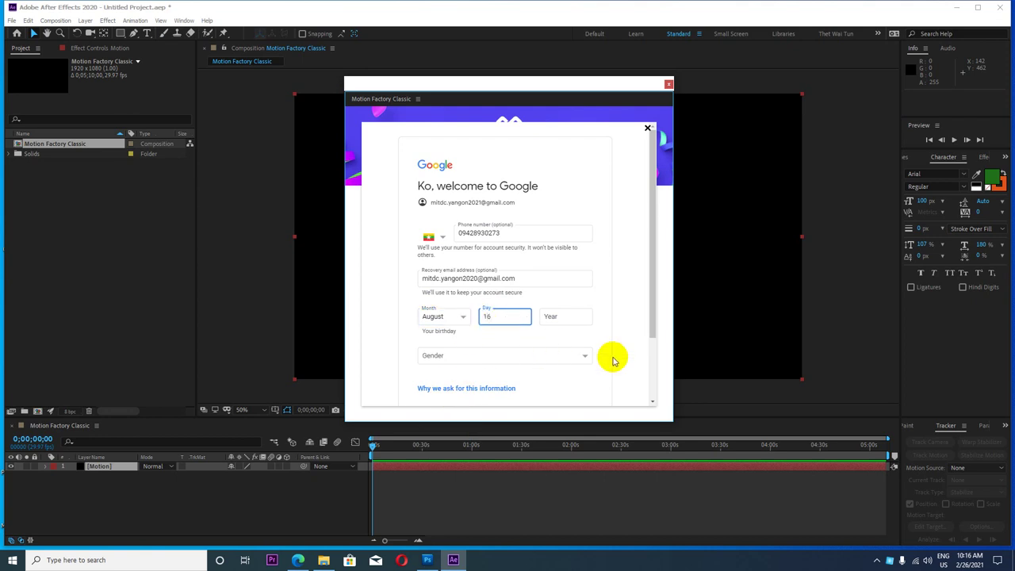
{"action": "left_click", "coordinate": [558, 318]}
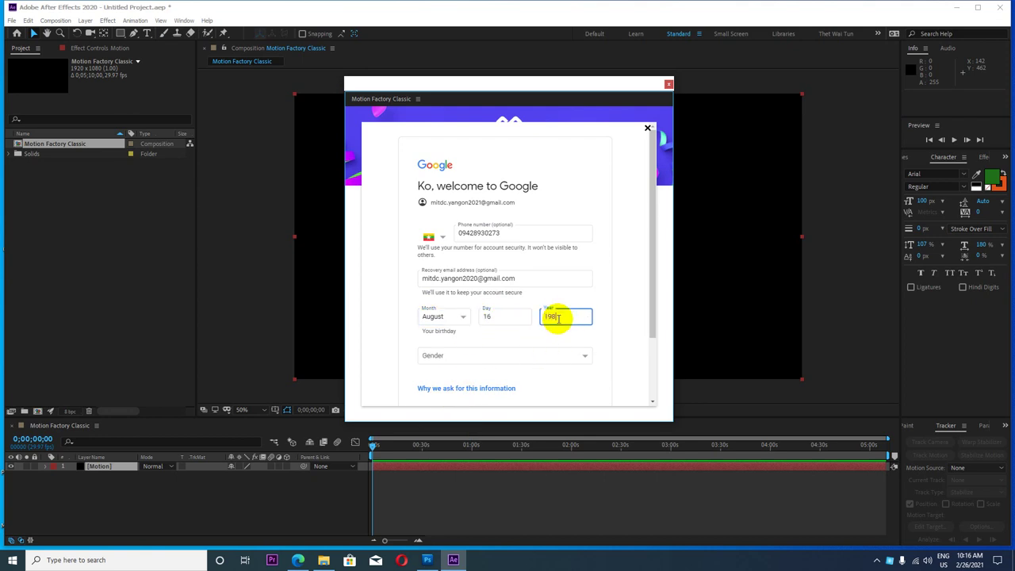
{"action": "left_click", "coordinate": [447, 357]}
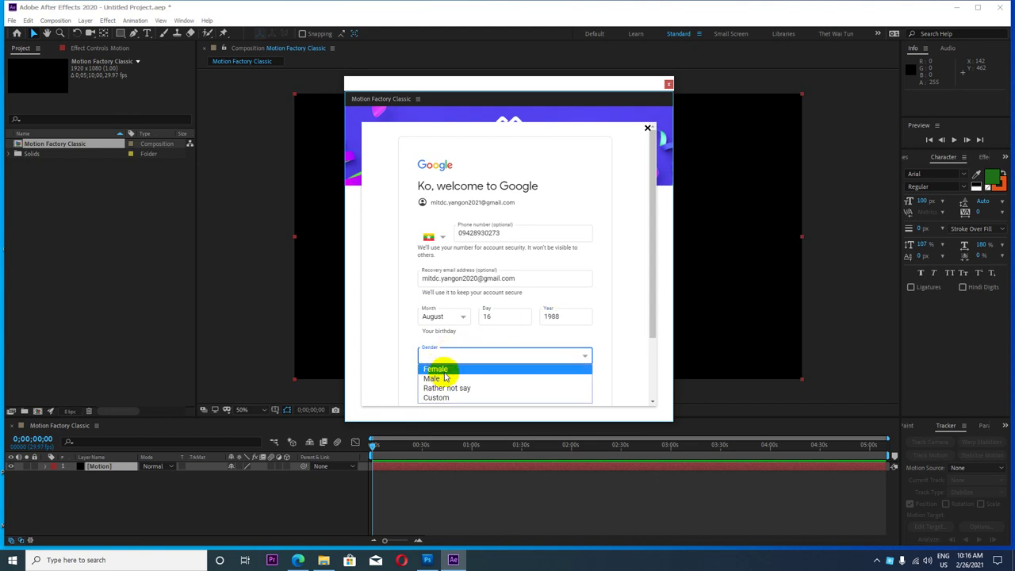
{"action": "left_click", "coordinate": [442, 381]}
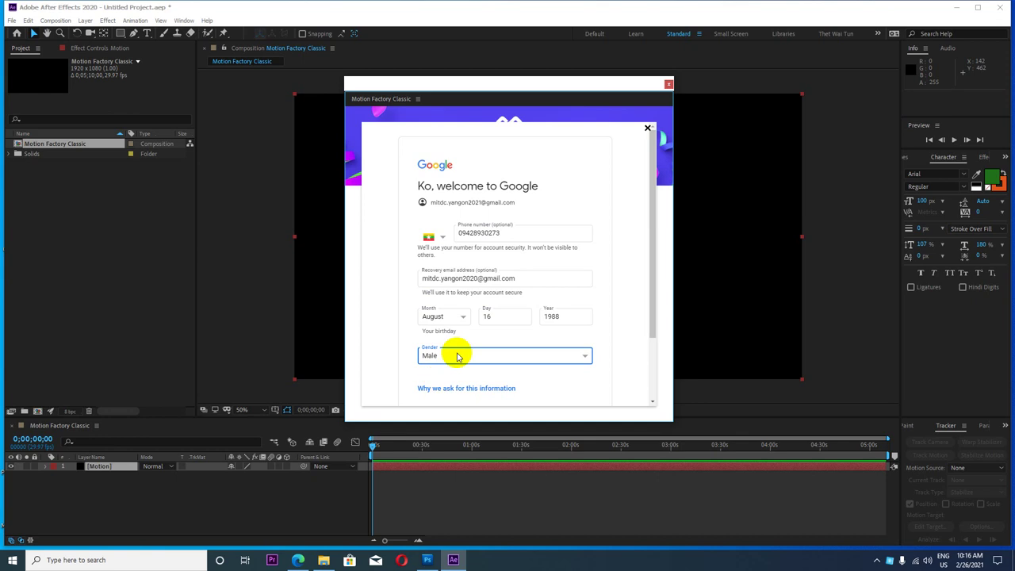
{"action": "scroll", "coordinate": [496, 344], "scroll_direction": "down", "scroll_amount": 1}
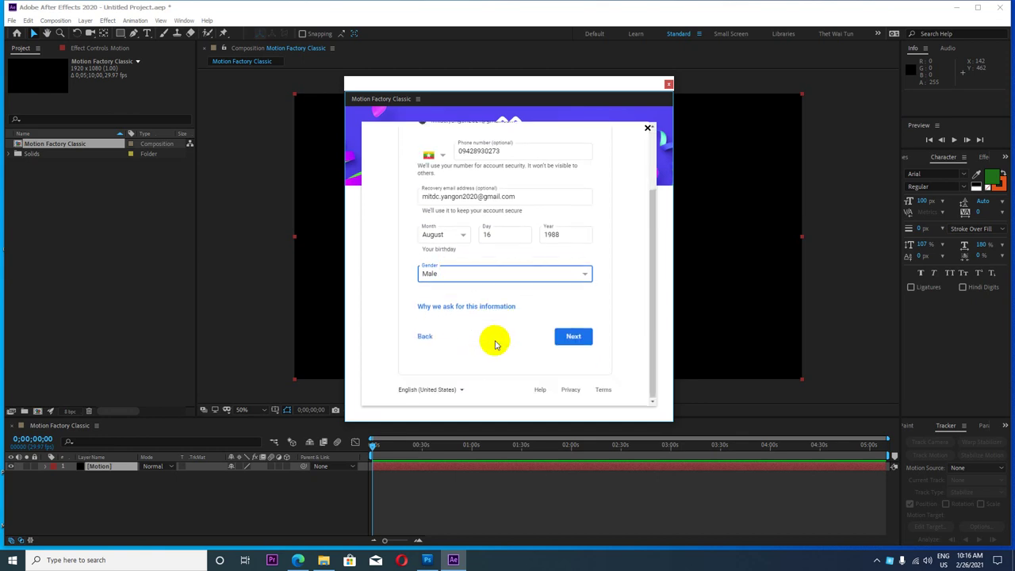
{"action": "left_click", "coordinate": [438, 276]}
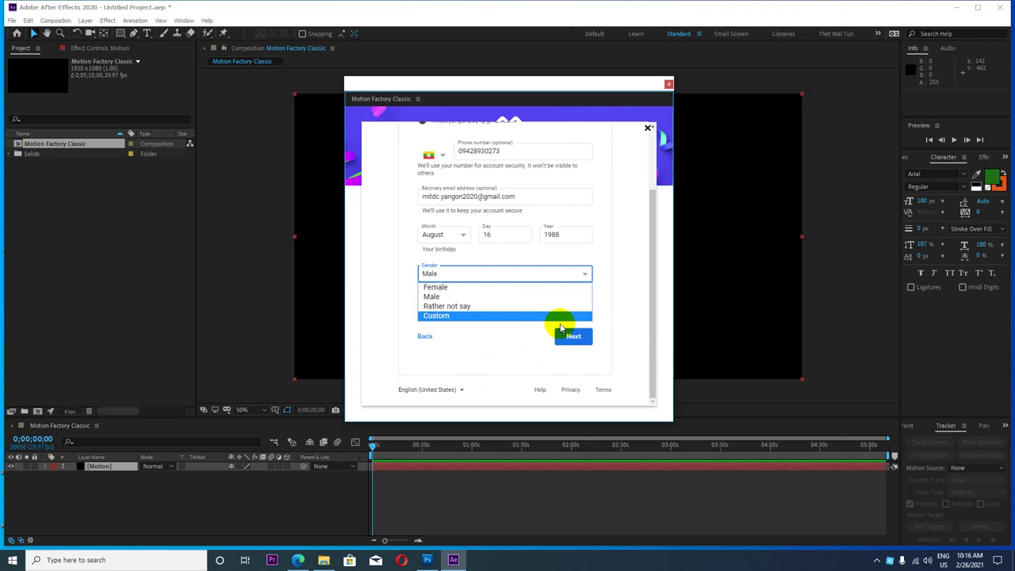
{"action": "left_click", "coordinate": [455, 299]}
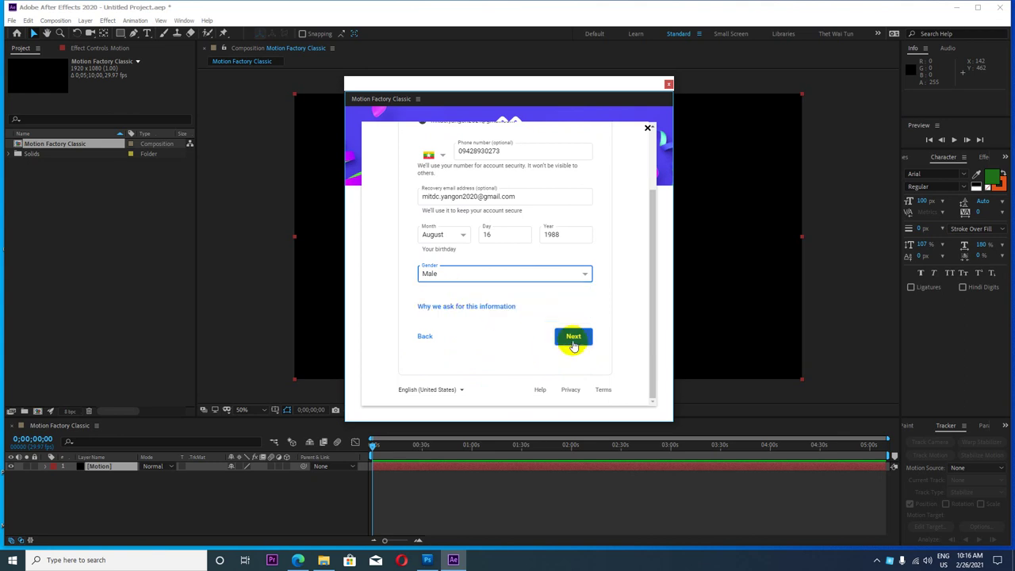
{"action": "left_click", "coordinate": [577, 337]}
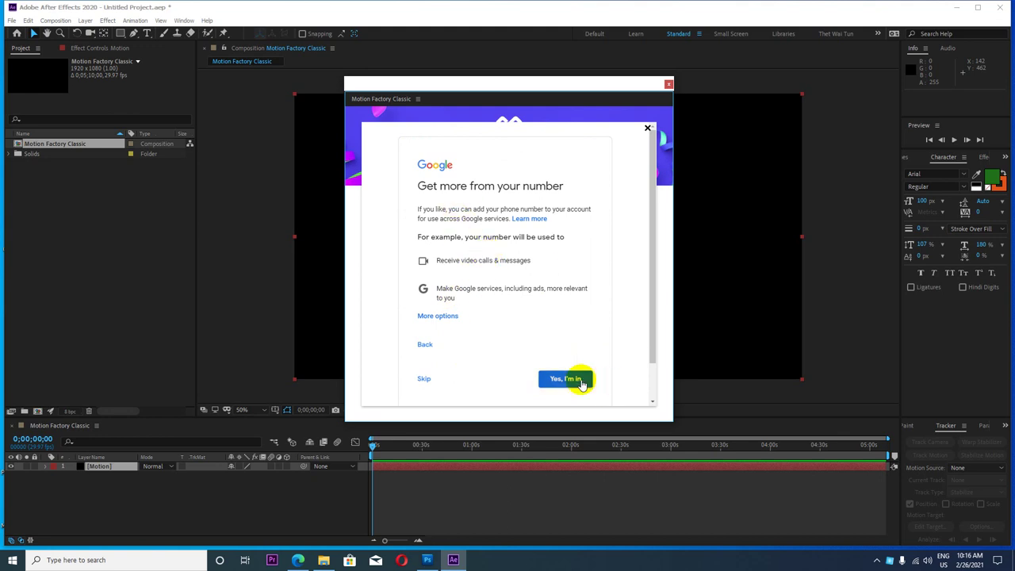
Skip adding the number to other services and agree to Google's Privacy and Terms.
{"action": "left_click", "coordinate": [425, 380]}
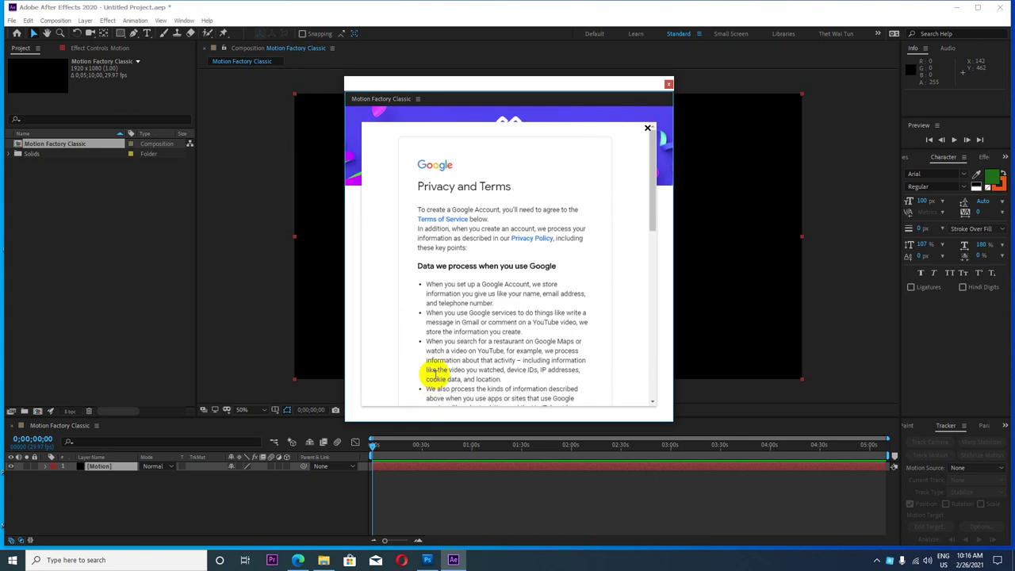
{"action": "scroll", "coordinate": [468, 317], "scroll_direction": "down", "scroll_amount": 5}
{"action": "scroll", "coordinate": [476, 333], "scroll_direction": "down", "scroll_amount": 3}
{"action": "left_click", "coordinate": [563, 346]}
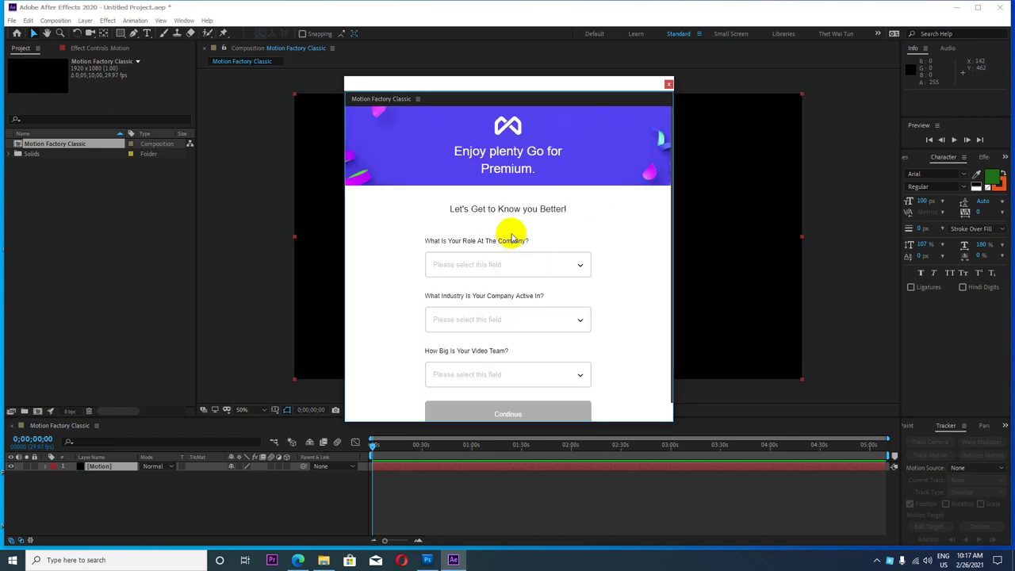
Answer the survey with Visual Designer as role and Online Education as industry.
{"action": "scroll", "coordinate": [512, 203], "scroll_direction": "down", "scroll_amount": 1}
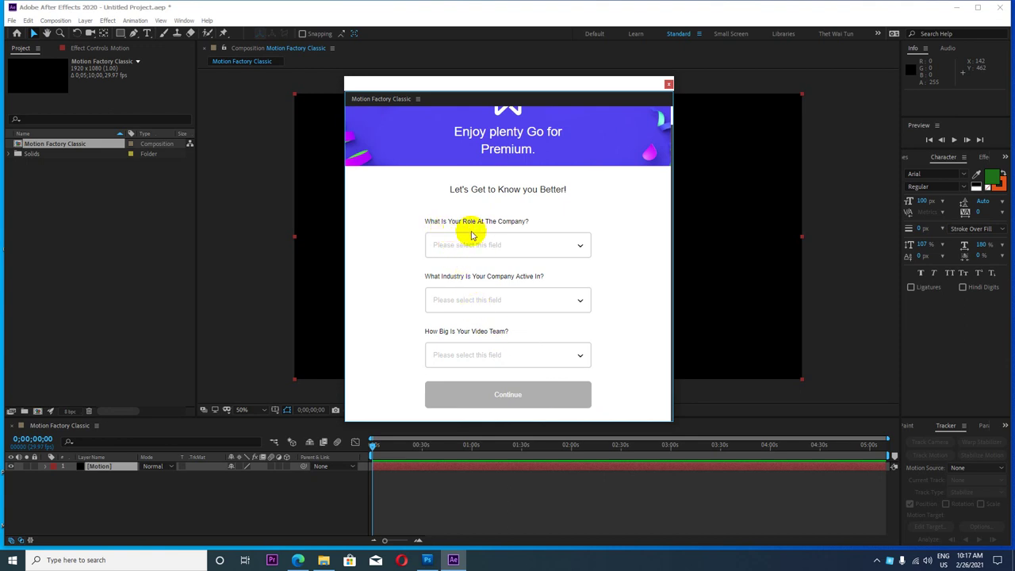
{"action": "left_click", "coordinate": [579, 247]}
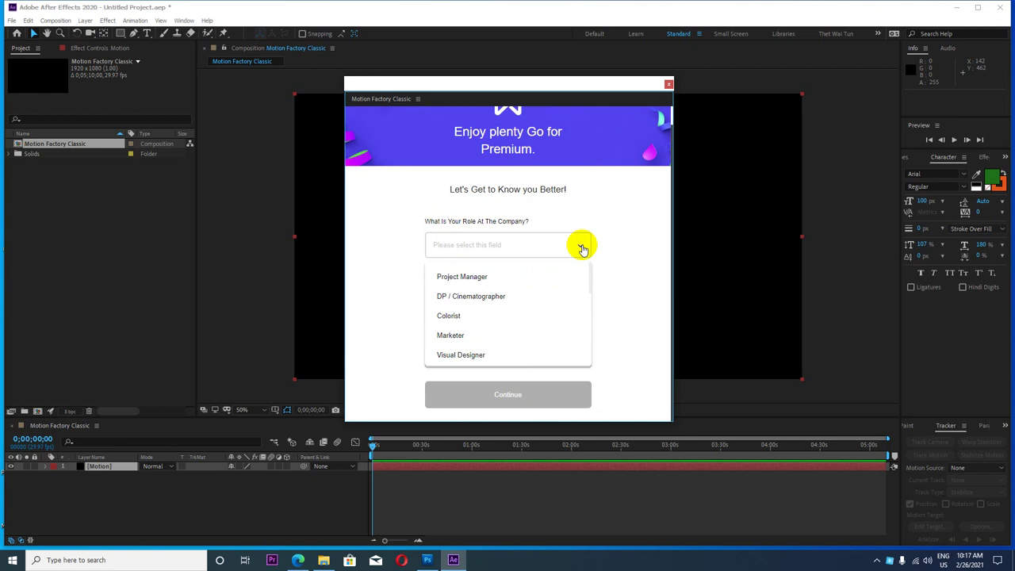
{"action": "scroll", "coordinate": [502, 325], "scroll_direction": "down", "scroll_amount": 1}
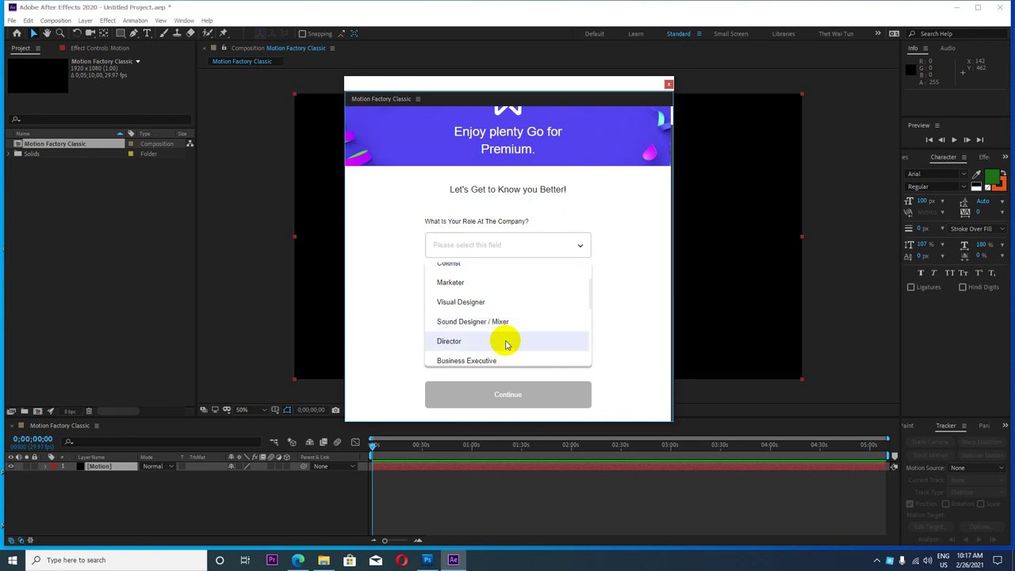
{"action": "scroll", "coordinate": [506, 344], "scroll_direction": "down", "scroll_amount": 1}
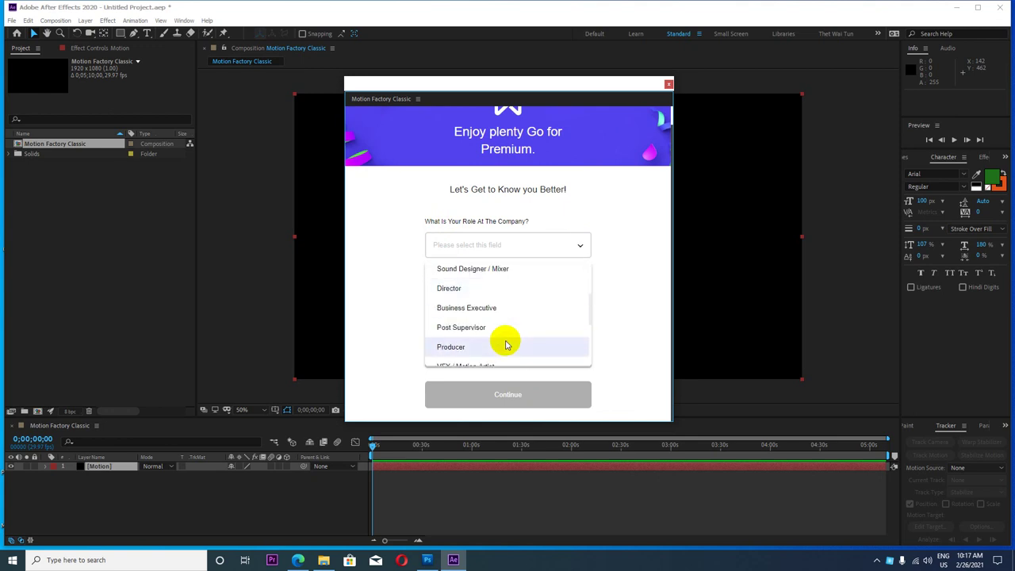
{"action": "scroll", "coordinate": [505, 341], "scroll_direction": "up", "scroll_amount": 1}
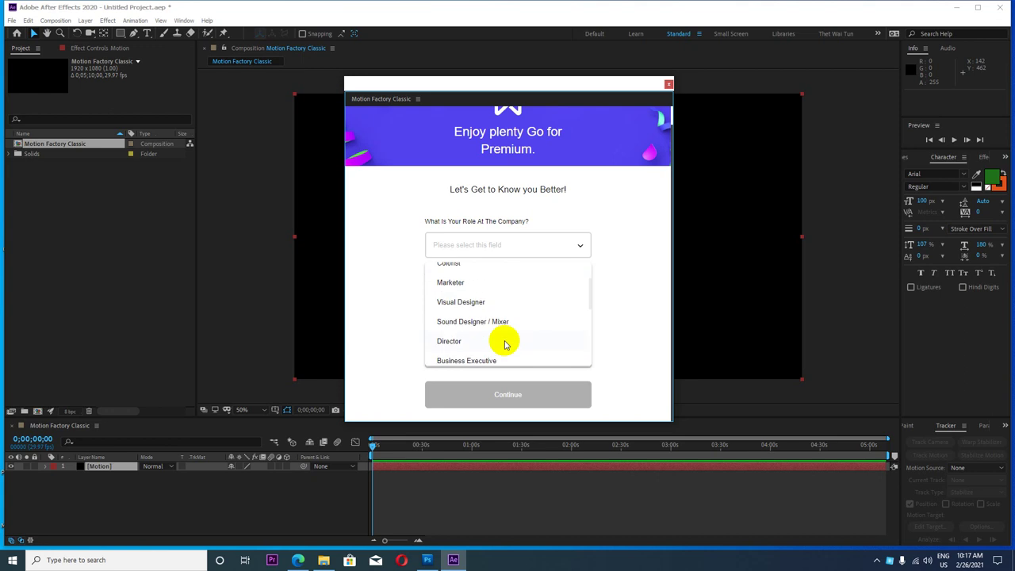
{"action": "left_click", "coordinate": [468, 306]}
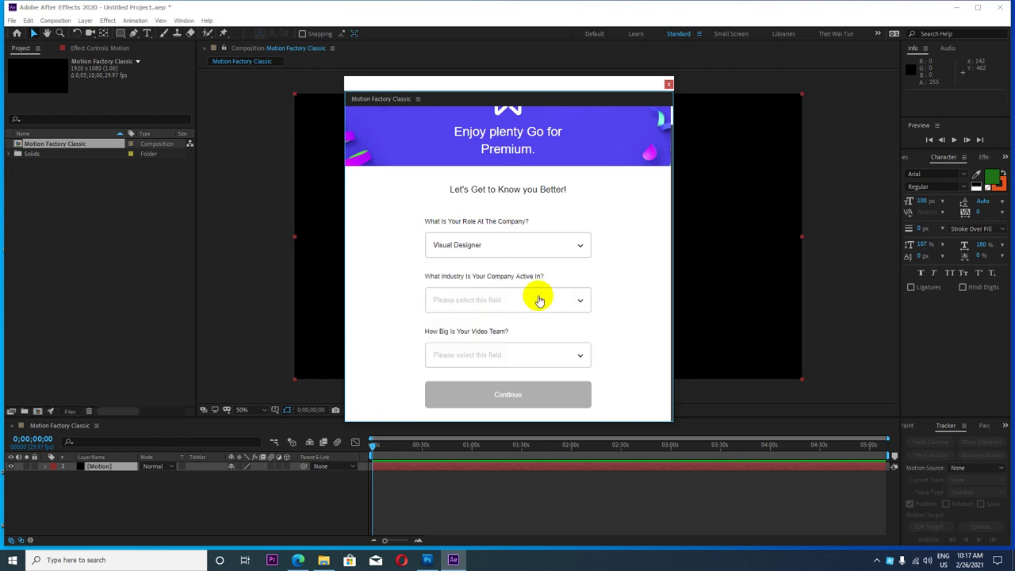
{"action": "left_click", "coordinate": [567, 297]}
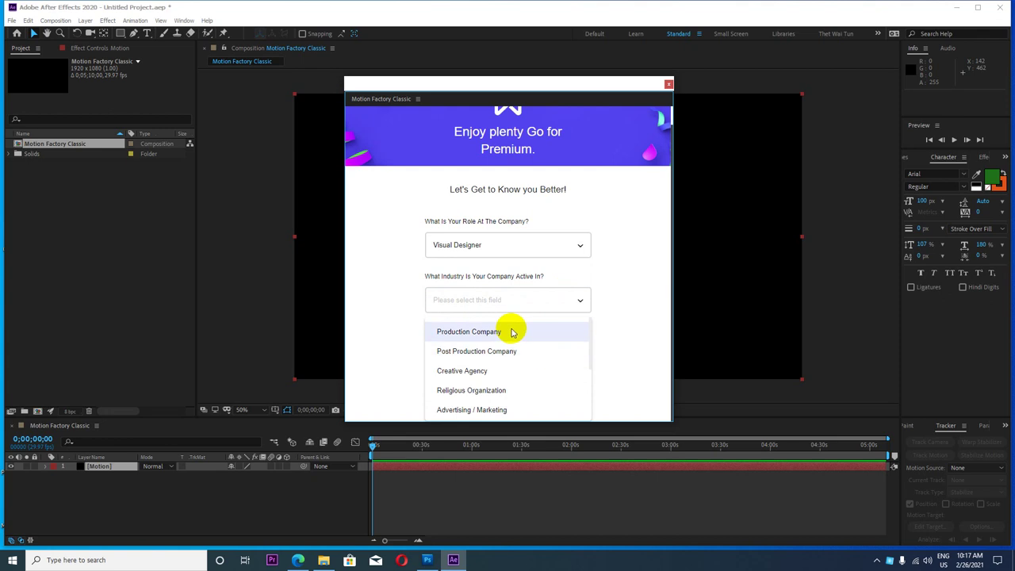
{"action": "scroll", "coordinate": [526, 353], "scroll_direction": "down", "scroll_amount": 1}
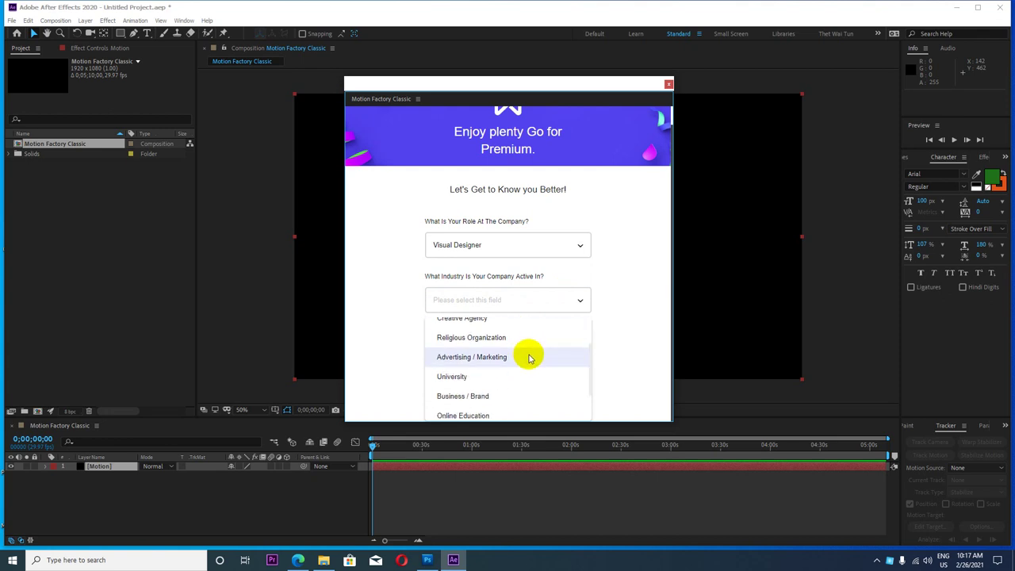
{"action": "scroll", "coordinate": [527, 357], "scroll_direction": "down", "scroll_amount": 1}
{"action": "left_click", "coordinate": [509, 365]}
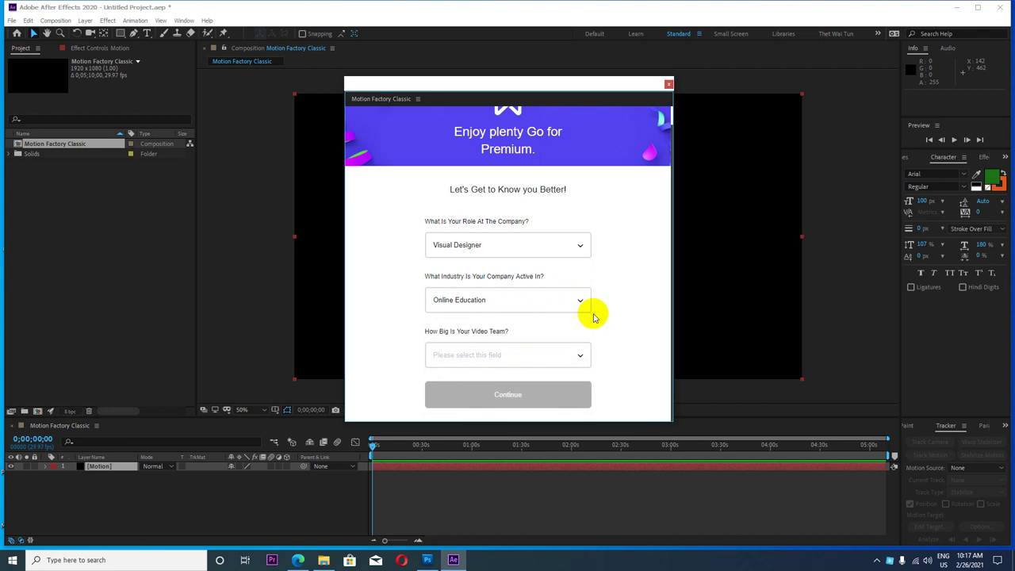
Set the video team size to 6 - 15 and continue to the next survey page.
{"action": "left_click", "coordinate": [582, 357]}
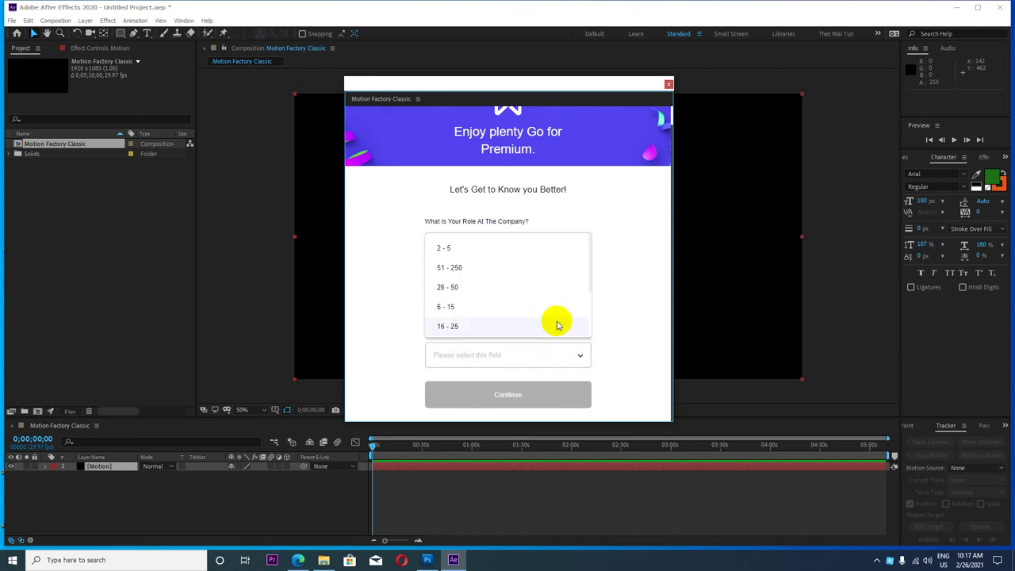
{"action": "left_click", "coordinate": [508, 358]}
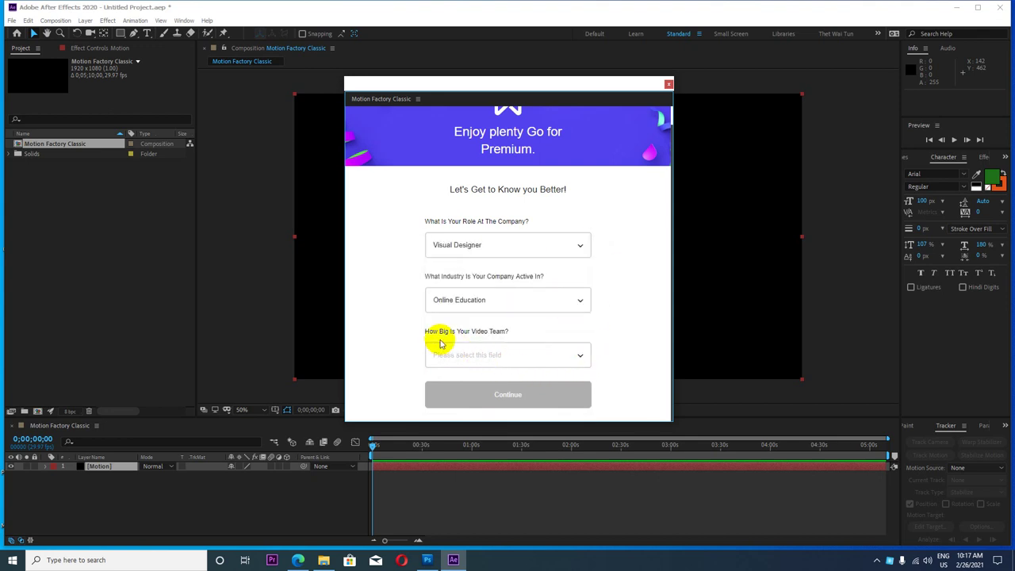
{"action": "left_click", "coordinate": [583, 355]}
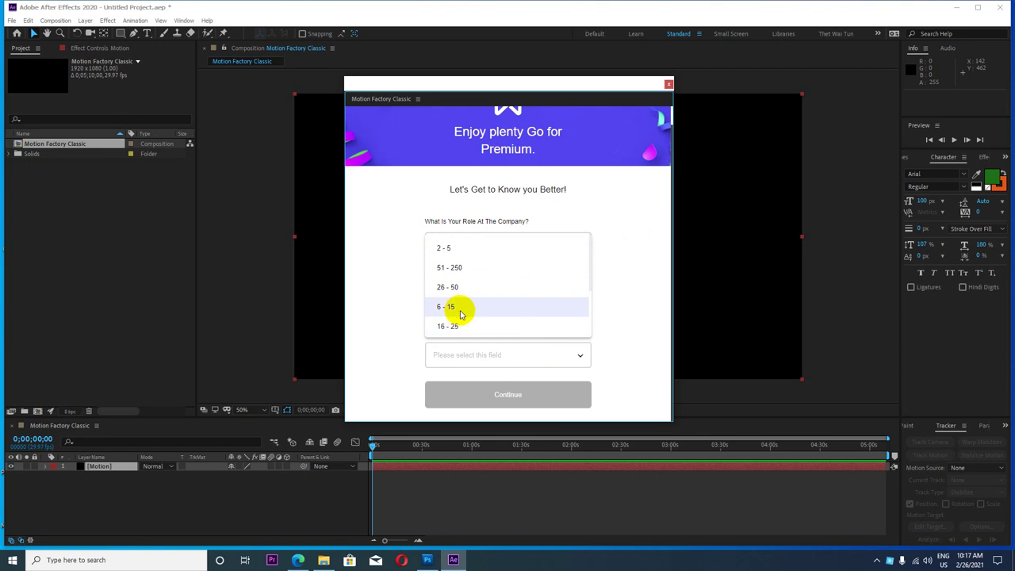
{"action": "left_click", "coordinate": [461, 308]}
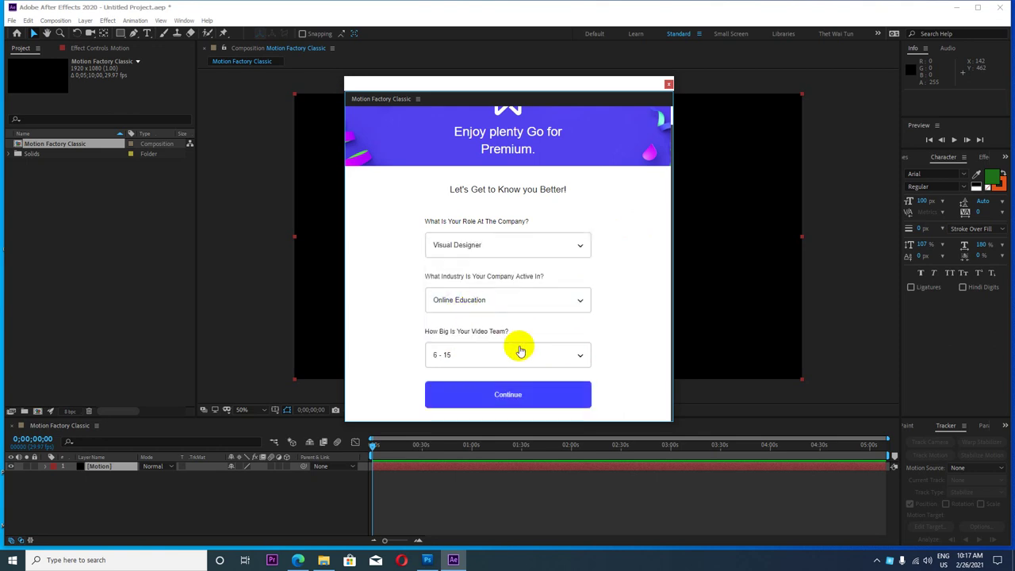
{"action": "left_click", "coordinate": [492, 390]}
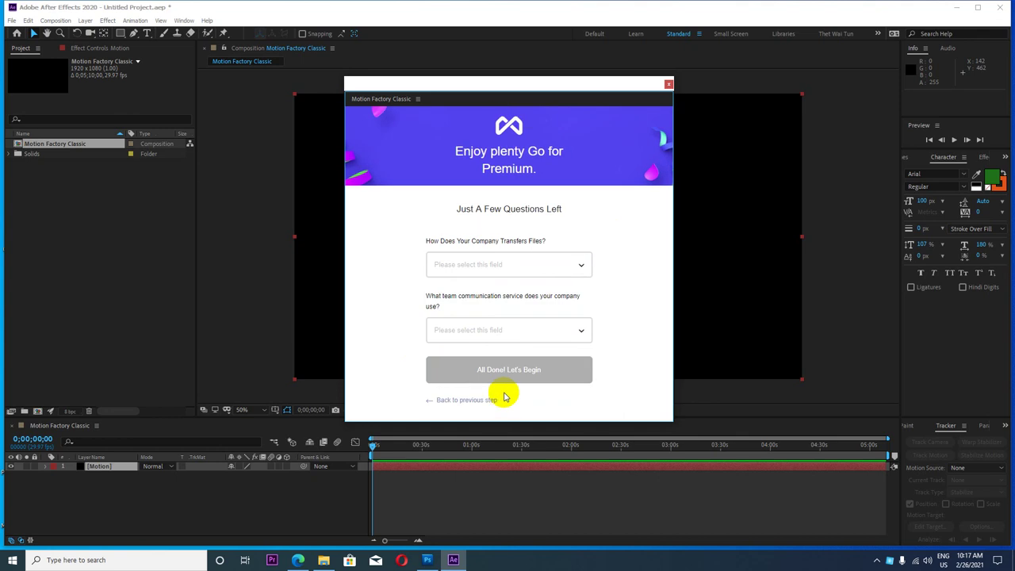
Answer Hard drive for file transfer and Email for team communication, then submit with All Done.
{"action": "left_click", "coordinate": [579, 268]}
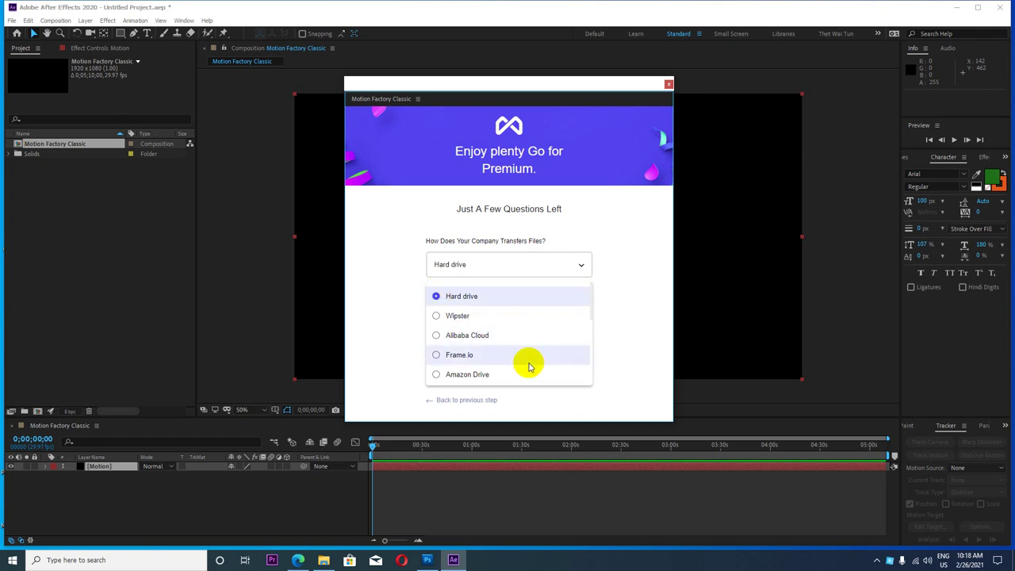
{"action": "left_click", "coordinate": [611, 306]}
{"action": "left_click", "coordinate": [579, 333]}
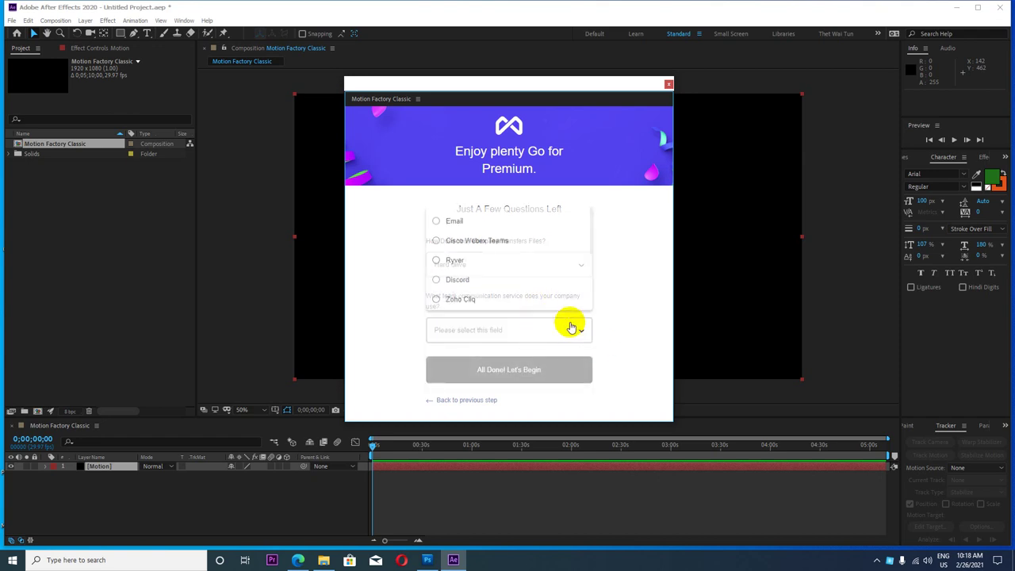
{"action": "left_click", "coordinate": [580, 332]}
{"action": "left_click", "coordinate": [579, 331]}
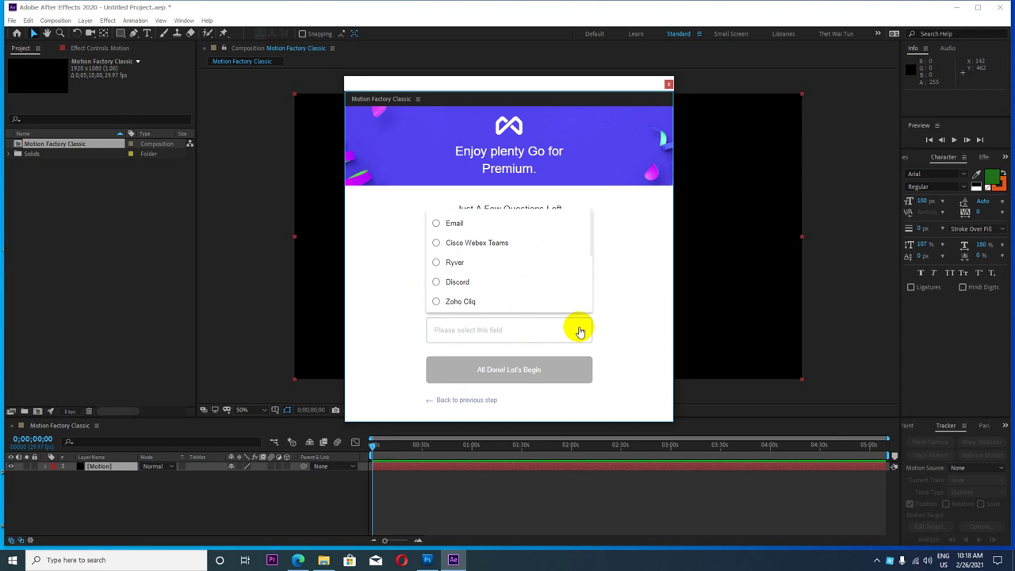
{"action": "left_click", "coordinate": [580, 332]}
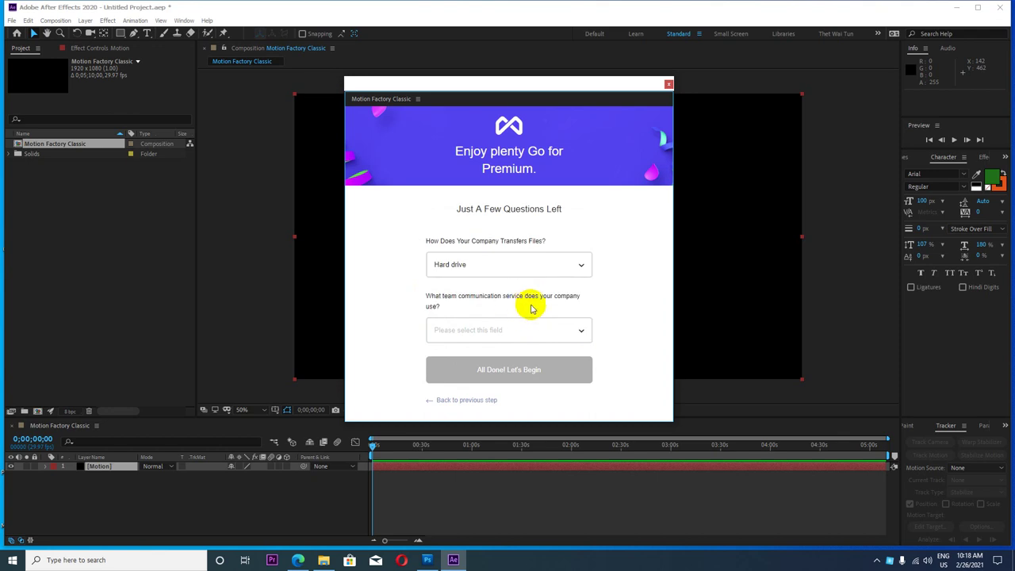
{"action": "left_click", "coordinate": [583, 333]}
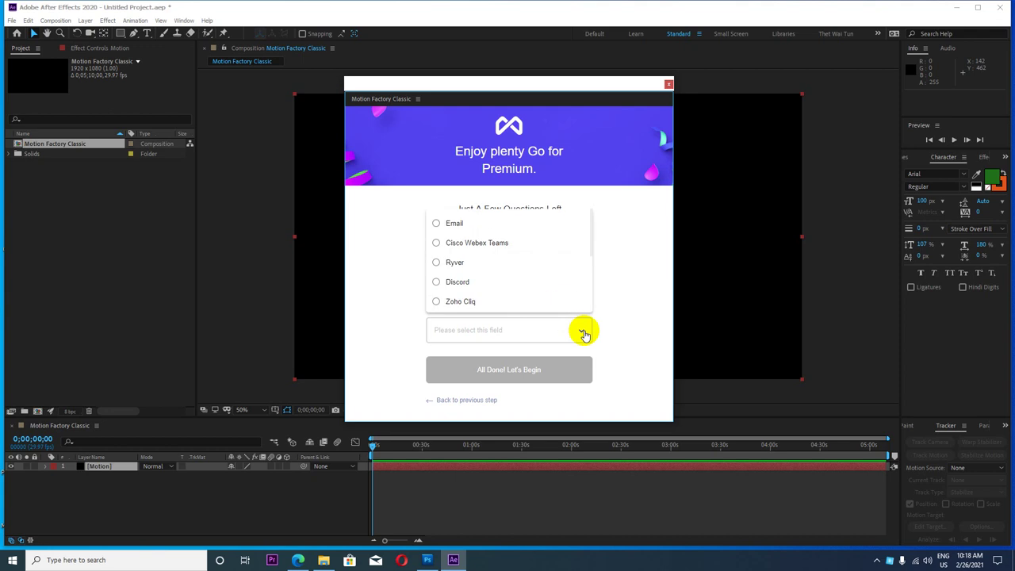
{"action": "left_click", "coordinate": [437, 225]}
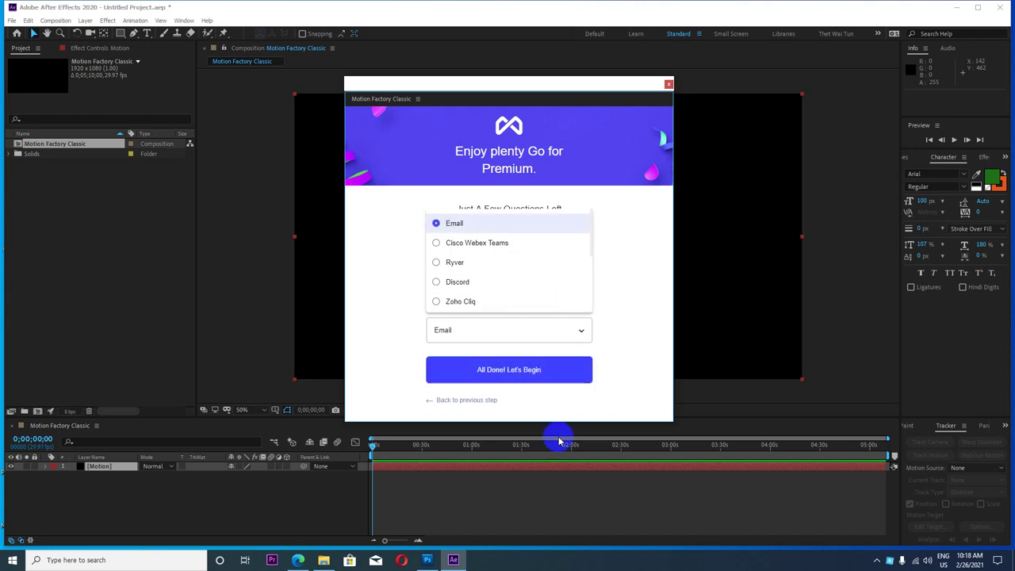
{"action": "left_click", "coordinate": [523, 371]}
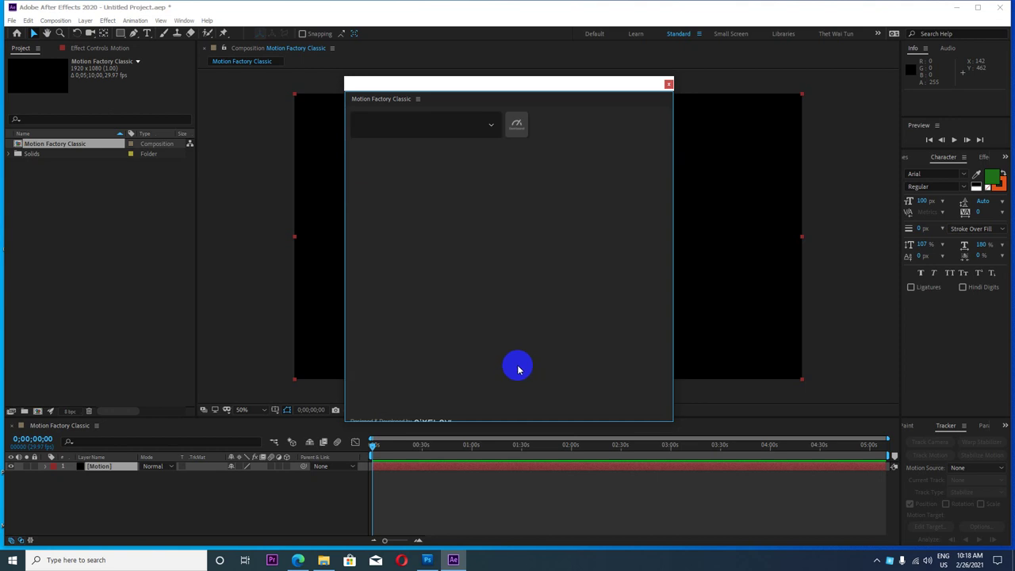
Move the Actionfx Builder panel right, scroll through it, and show the Fire effects.
{"action": "left_click", "coordinate": [464, 93]}
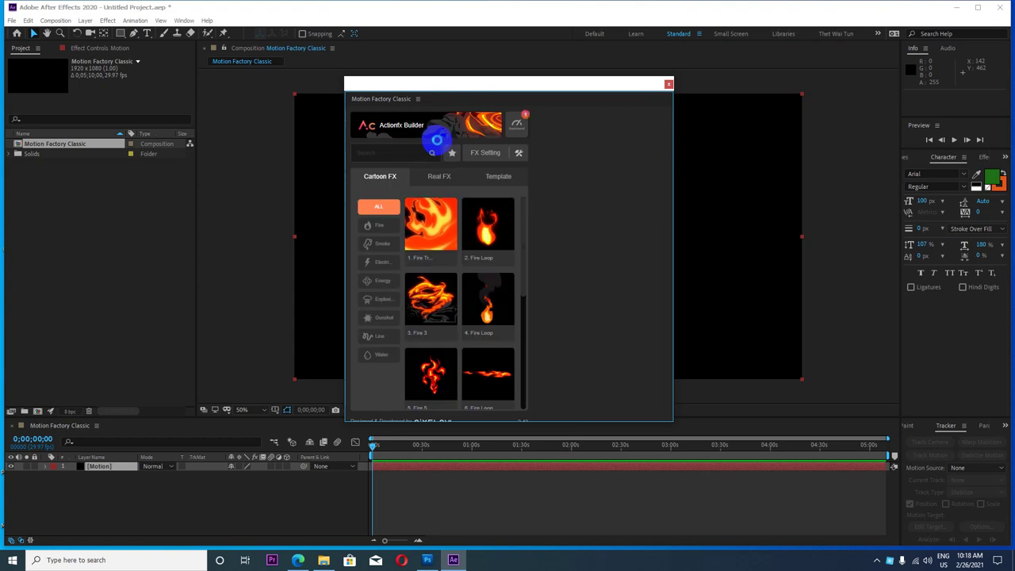
{"action": "left_click_drag", "start_coordinate": [490, 88], "coordinate": [805, 79]}
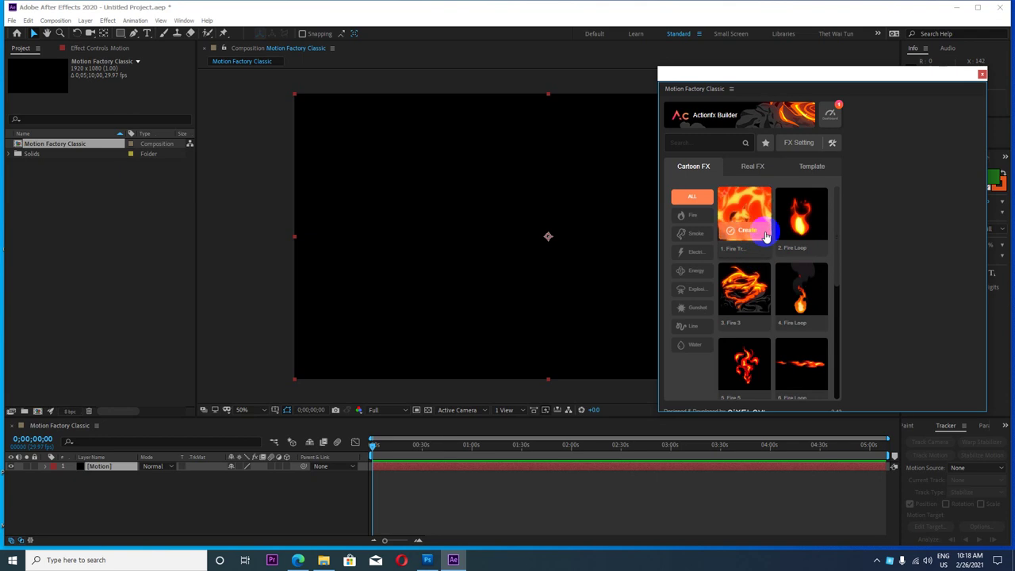
{"action": "scroll", "coordinate": [763, 230], "scroll_direction": "down", "scroll_amount": 3}
{"action": "scroll", "coordinate": [766, 236], "scroll_direction": "down", "scroll_amount": 2}
{"action": "scroll", "coordinate": [769, 236], "scroll_direction": "down", "scroll_amount": 1}
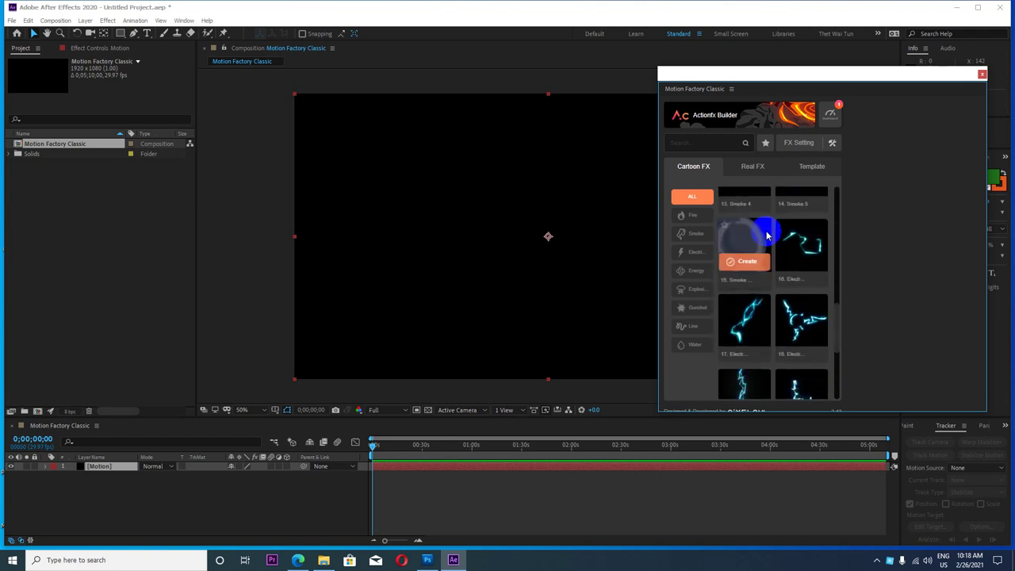
{"action": "scroll", "coordinate": [771, 236], "scroll_direction": "down", "scroll_amount": 1}
{"action": "scroll", "coordinate": [776, 236], "scroll_direction": "down", "scroll_amount": 2}
{"action": "scroll", "coordinate": [773, 230], "scroll_direction": "down", "scroll_amount": 2}
{"action": "scroll", "coordinate": [772, 231], "scroll_direction": "up", "scroll_amount": 3}
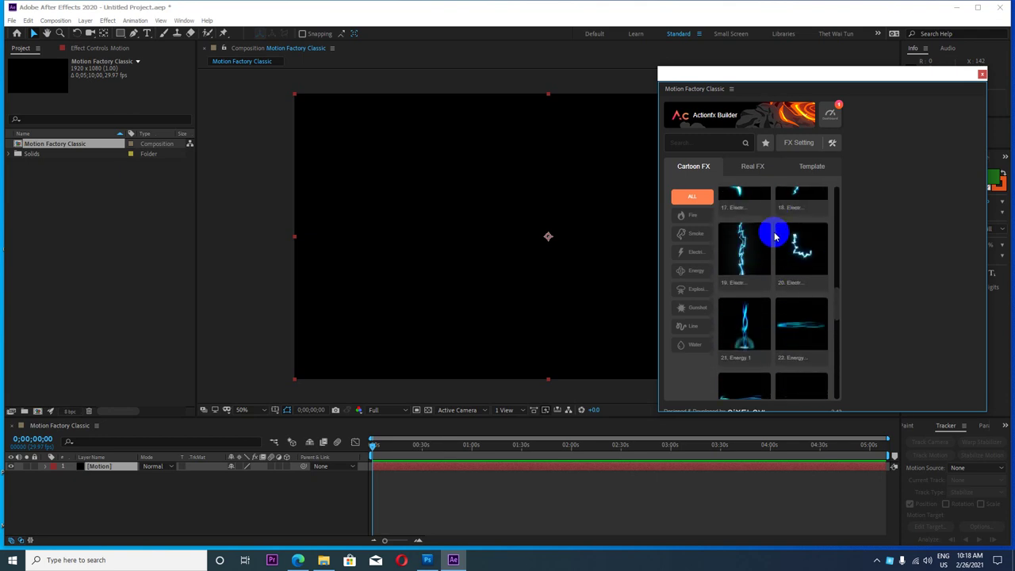
{"action": "scroll", "coordinate": [773, 230], "scroll_direction": "up", "scroll_amount": 3}
{"action": "scroll", "coordinate": [772, 230], "scroll_direction": "up", "scroll_amount": 1}
{"action": "scroll", "coordinate": [775, 290], "scroll_direction": "up", "scroll_amount": 5}
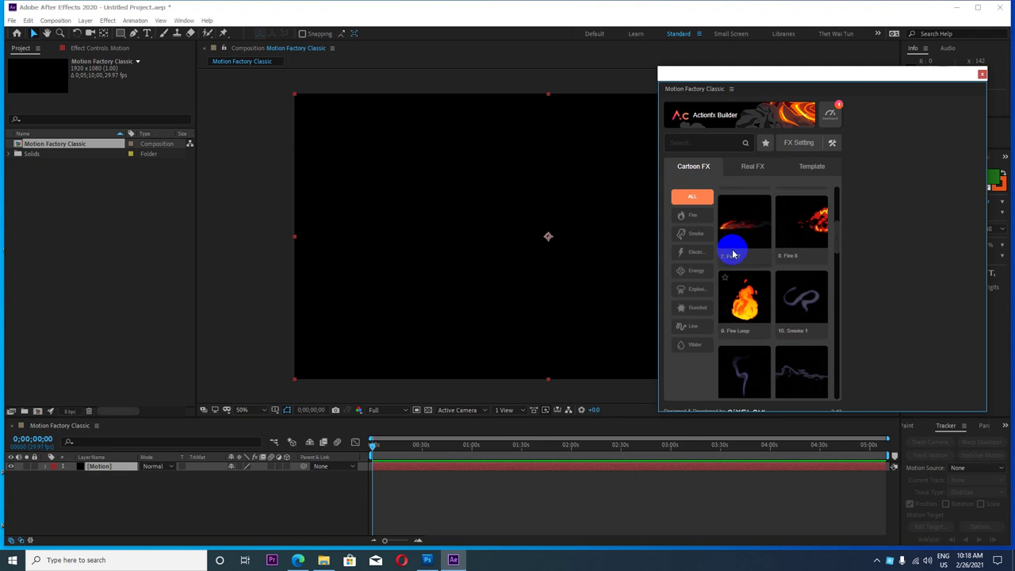
{"action": "left_click", "coordinate": [696, 220]}
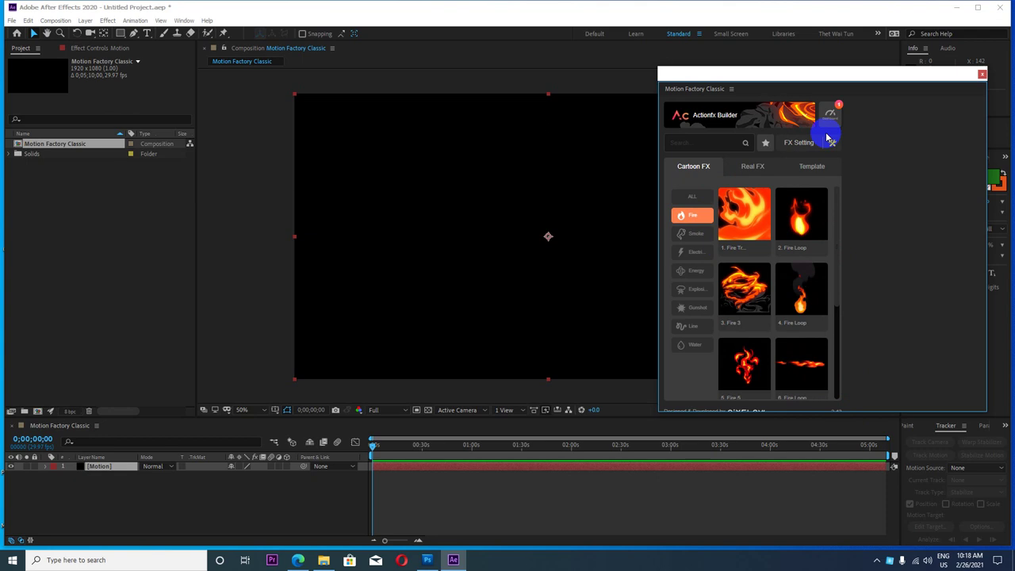
Reposition the panel and browse the Smoke, Electric, Energy and Explosion effects.
{"action": "left_click_drag", "start_coordinate": [777, 75], "coordinate": [758, 53]}
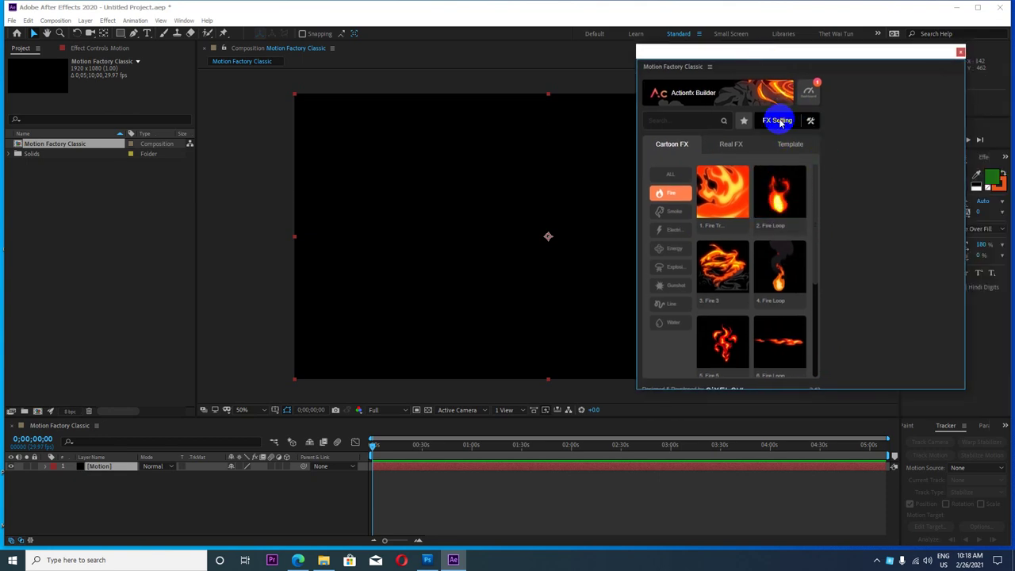
{"action": "left_click", "coordinate": [783, 121]}
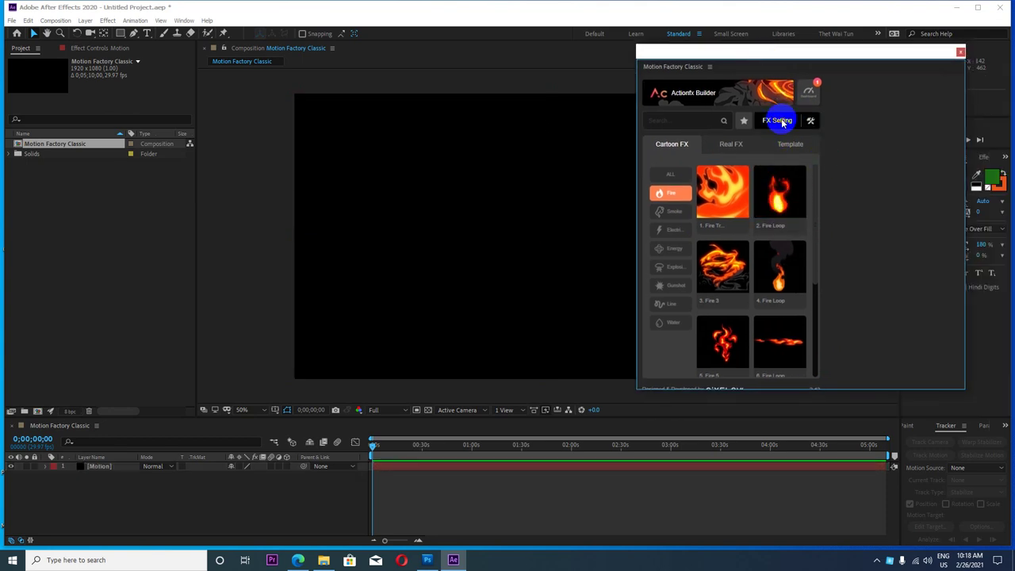
{"action": "mouse_move", "coordinate": [734, 218]}
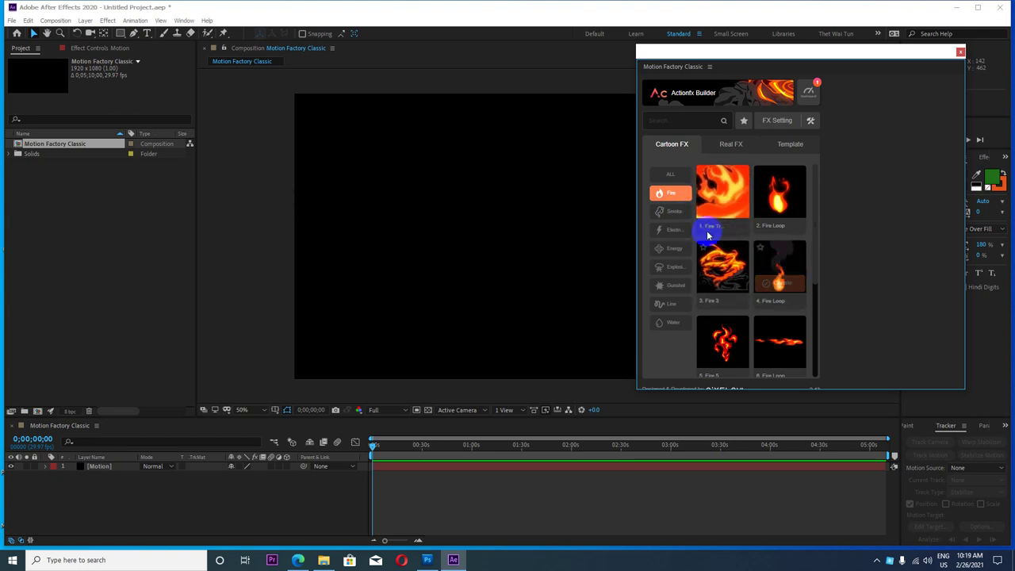
{"action": "left_click", "coordinate": [671, 211]}
{"action": "mouse_move", "coordinate": [771, 293]}
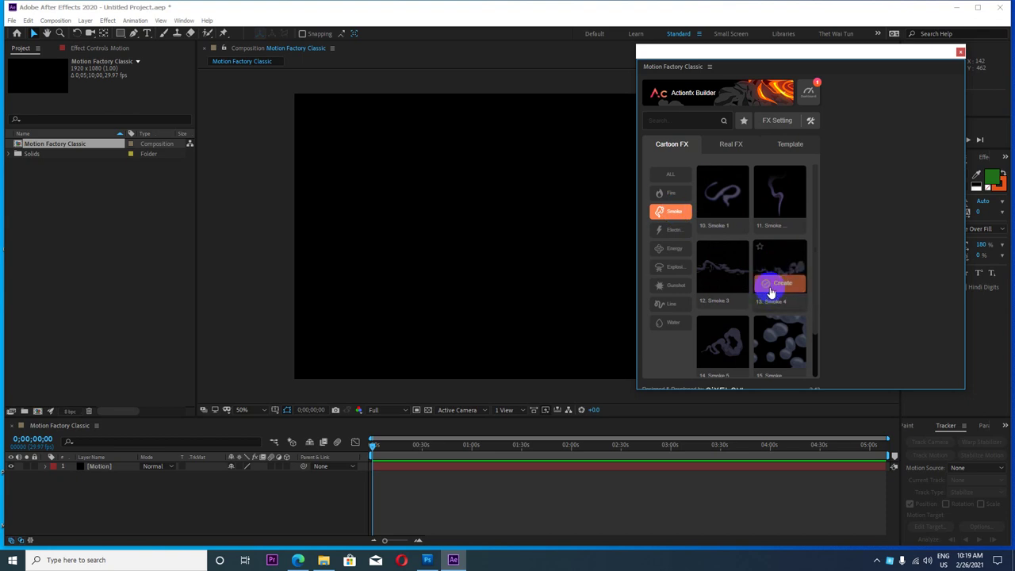
{"action": "left_click", "coordinate": [673, 230]}
{"action": "mouse_move", "coordinate": [746, 259]}
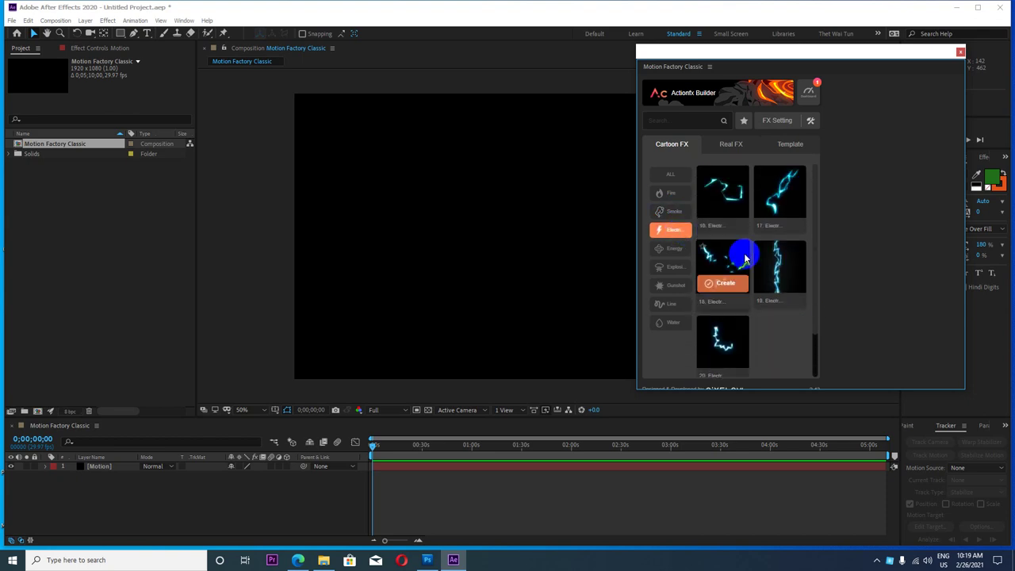
{"action": "left_click", "coordinate": [674, 248]}
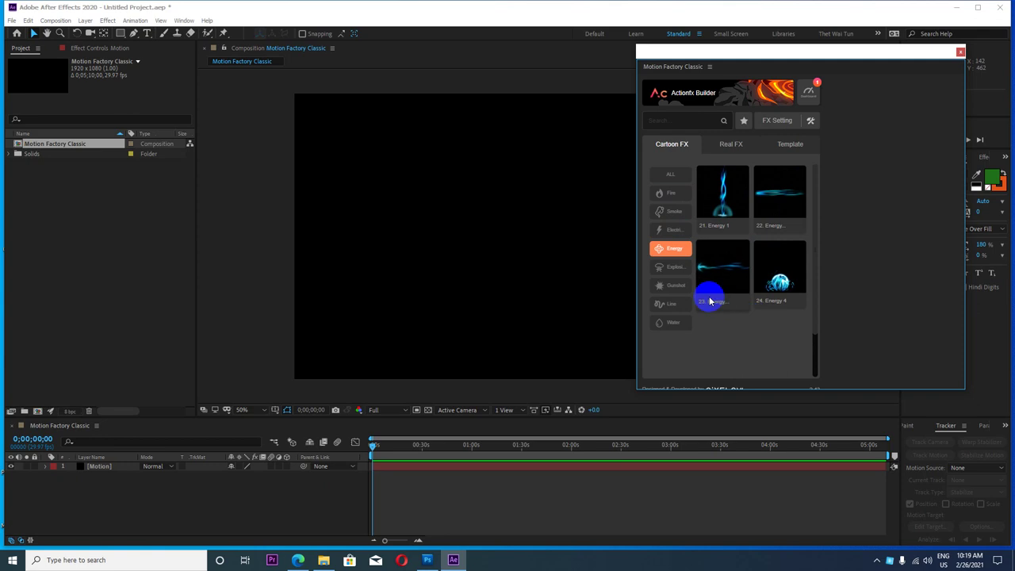
{"action": "left_click", "coordinate": [674, 267]}
Browse the Gunshot, Line and Water Cartoon FX categories.
{"action": "scroll", "coordinate": [743, 290], "scroll_direction": "down", "scroll_amount": 2}
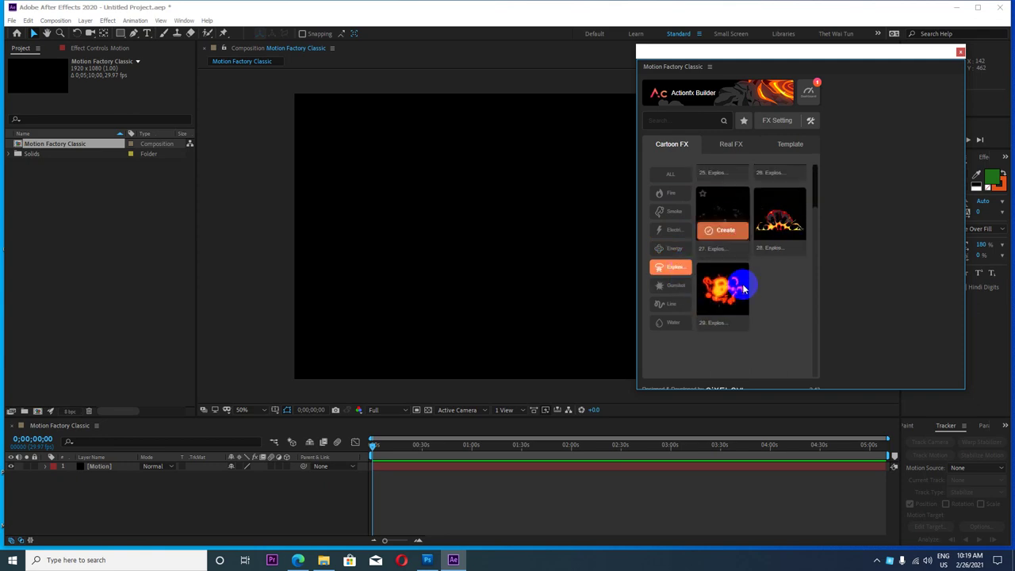
{"action": "left_click", "coordinate": [681, 285]}
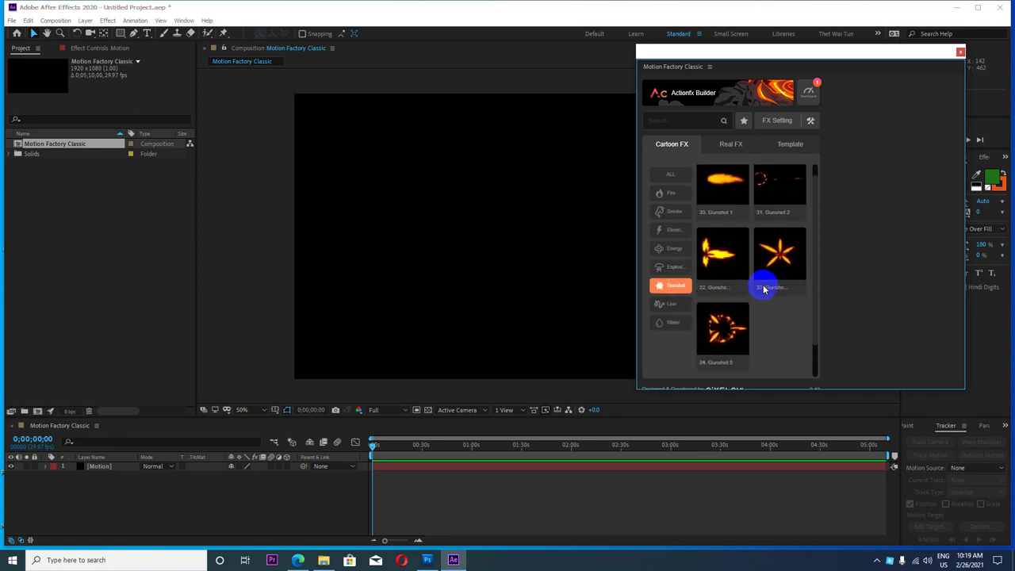
{"action": "scroll", "coordinate": [764, 289], "scroll_direction": "up", "scroll_amount": 1}
{"action": "mouse_move", "coordinate": [730, 252]}
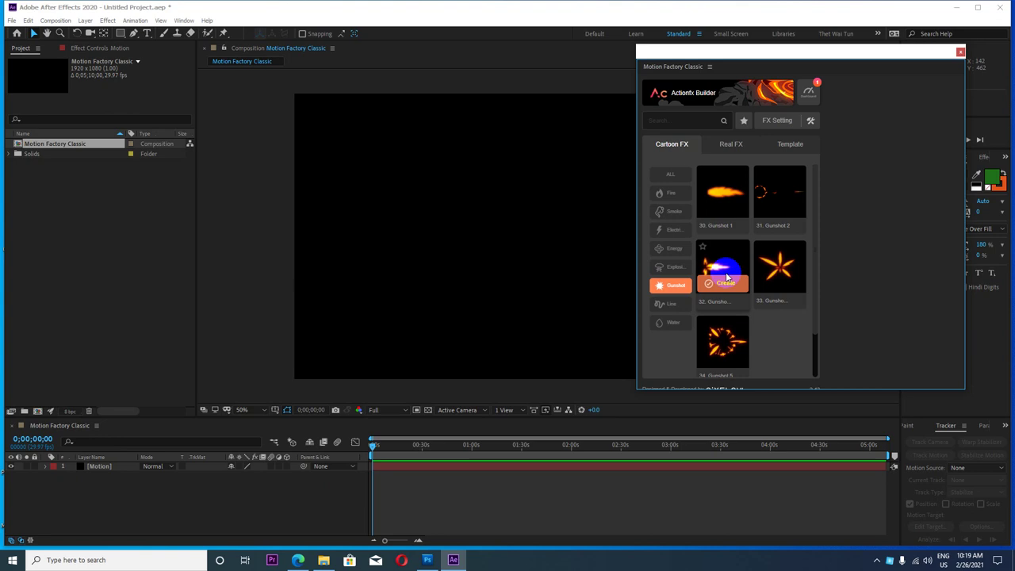
{"action": "left_click", "coordinate": [661, 308]}
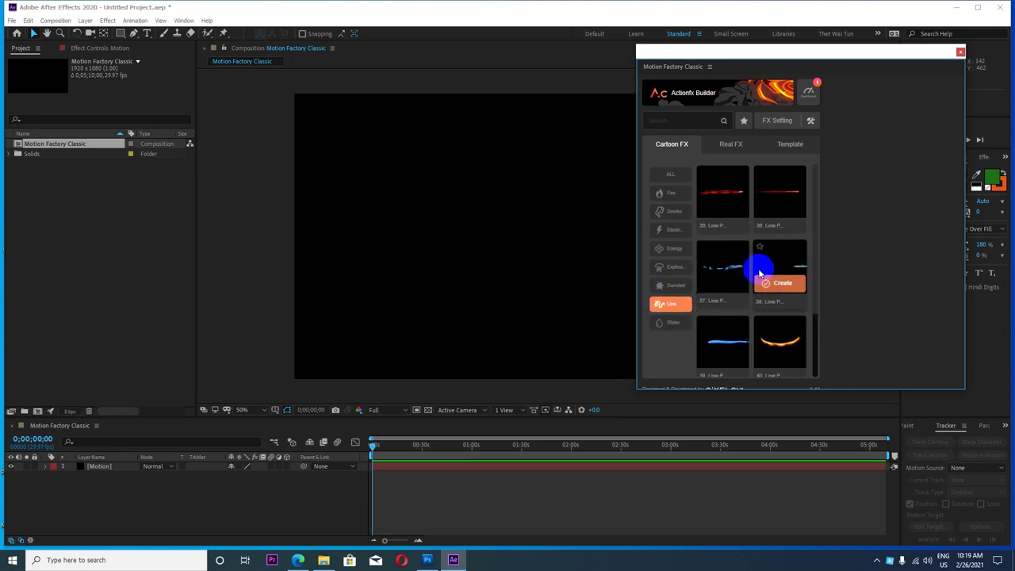
{"action": "mouse_move", "coordinate": [725, 186]}
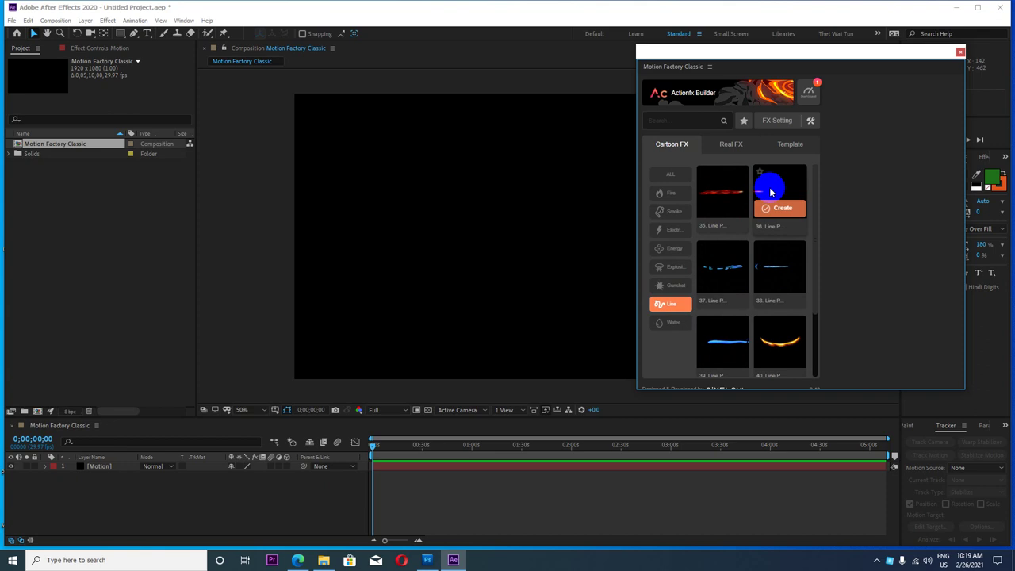
{"action": "left_click", "coordinate": [672, 325]}
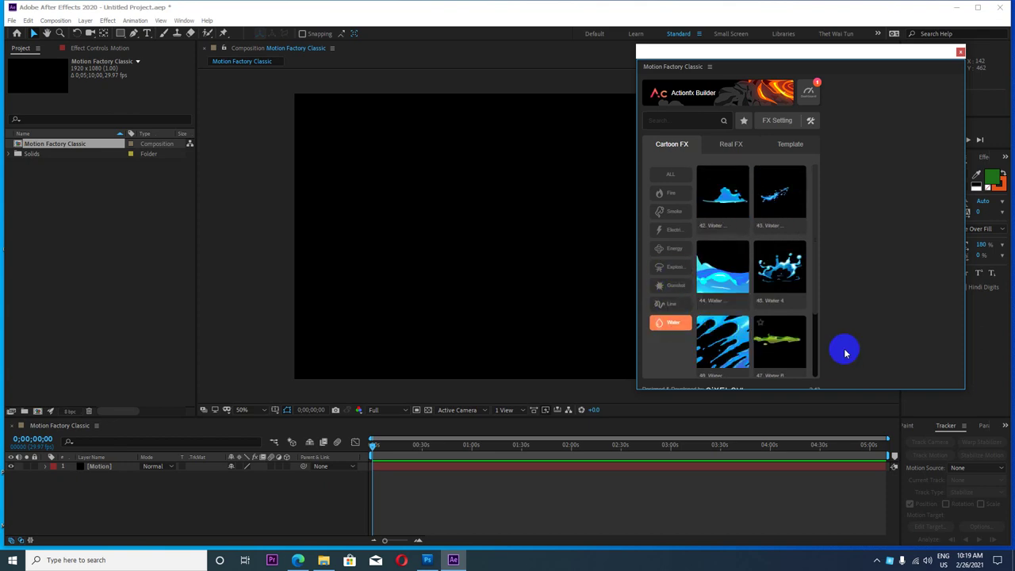
{"action": "mouse_move", "coordinate": [787, 347]}
{"action": "scroll", "coordinate": [780, 345], "scroll_direction": "down", "scroll_amount": 1}
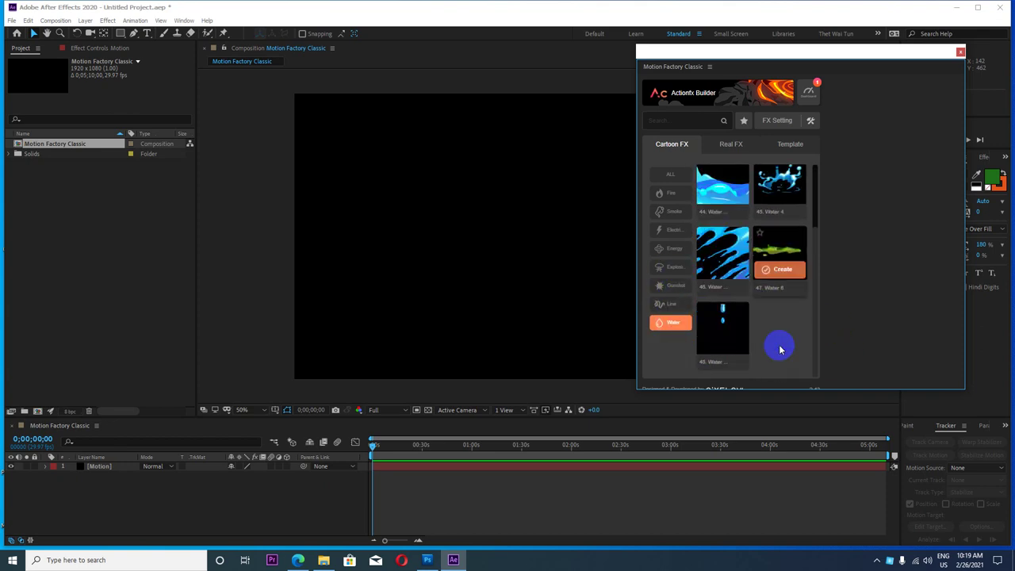
{"action": "scroll", "coordinate": [777, 320], "scroll_direction": "up", "scroll_amount": 1}
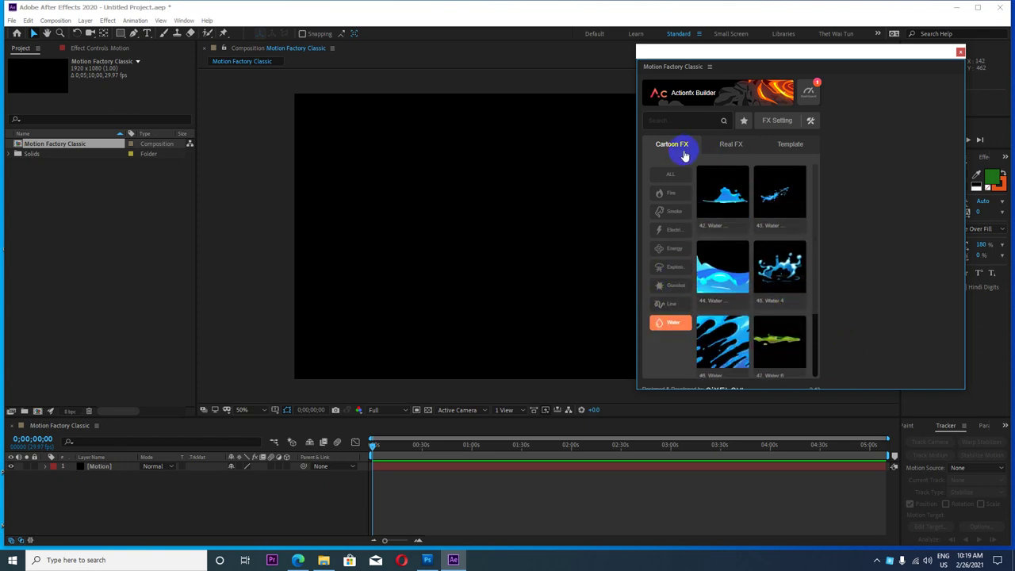
{"action": "left_click", "coordinate": [731, 145]}
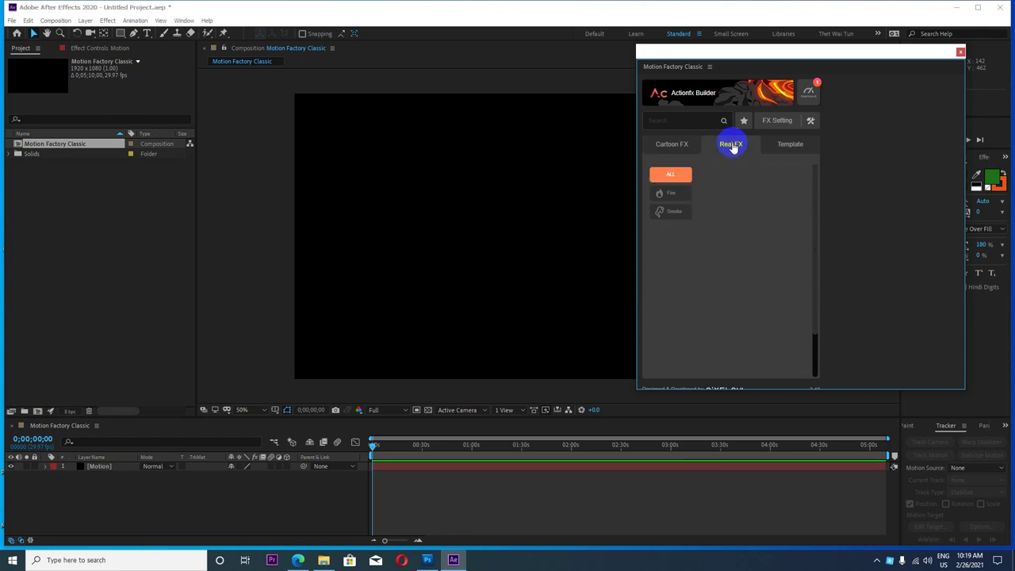
{"action": "left_click", "coordinate": [682, 194]}
{"action": "scroll", "coordinate": [744, 238], "scroll_direction": "down", "scroll_amount": 1}
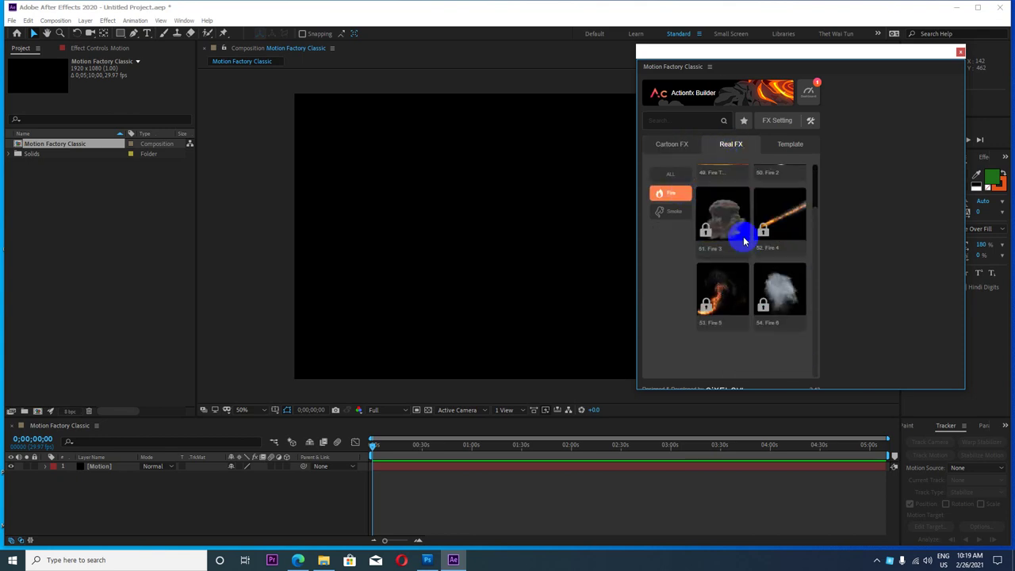
{"action": "scroll", "coordinate": [744, 238], "scroll_direction": "up", "scroll_amount": 2}
{"action": "left_click", "coordinate": [671, 212]}
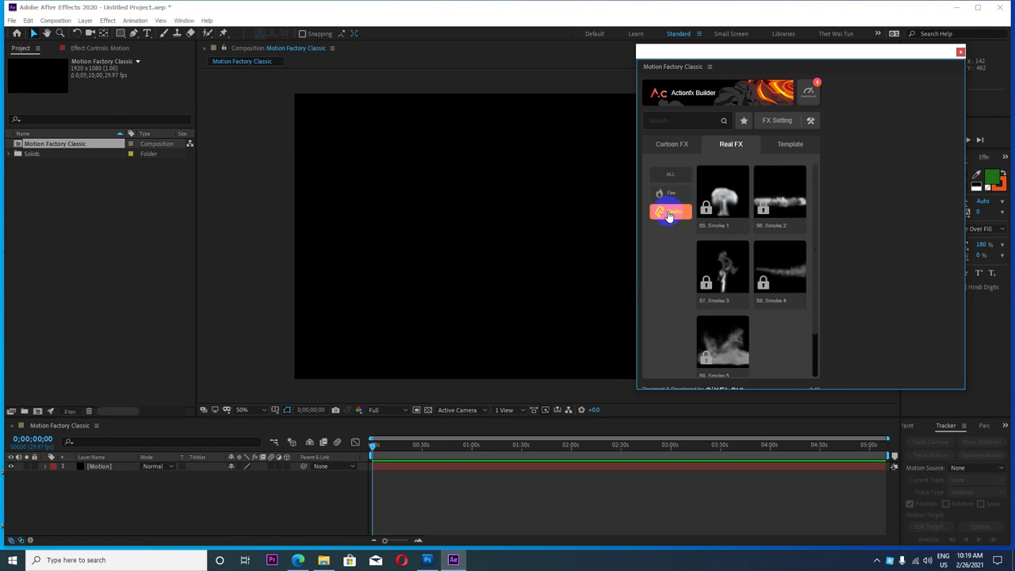
{"action": "scroll", "coordinate": [730, 236], "scroll_direction": "down", "scroll_amount": 2}
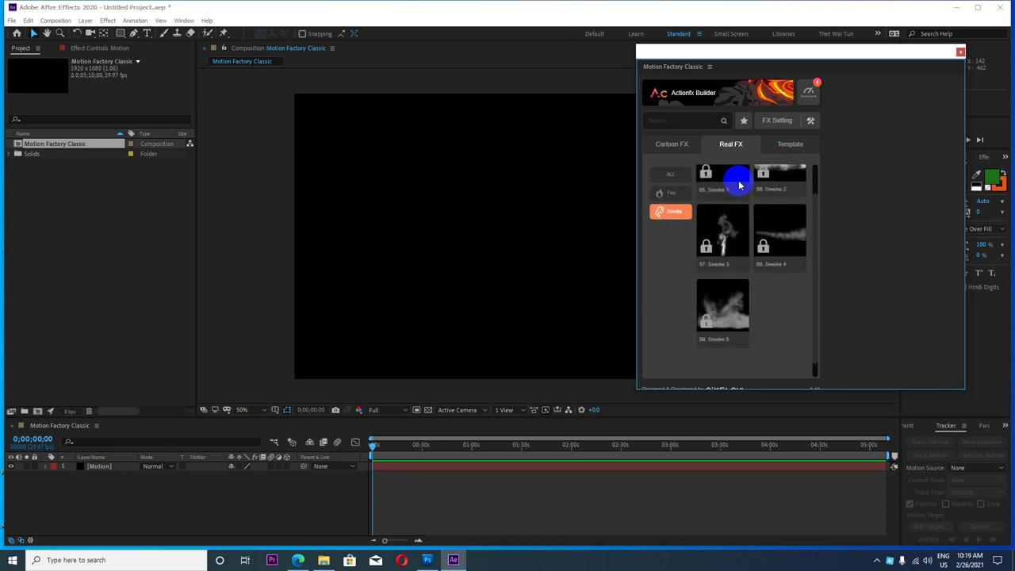
{"action": "scroll", "coordinate": [727, 241], "scroll_direction": "up", "scroll_amount": 1}
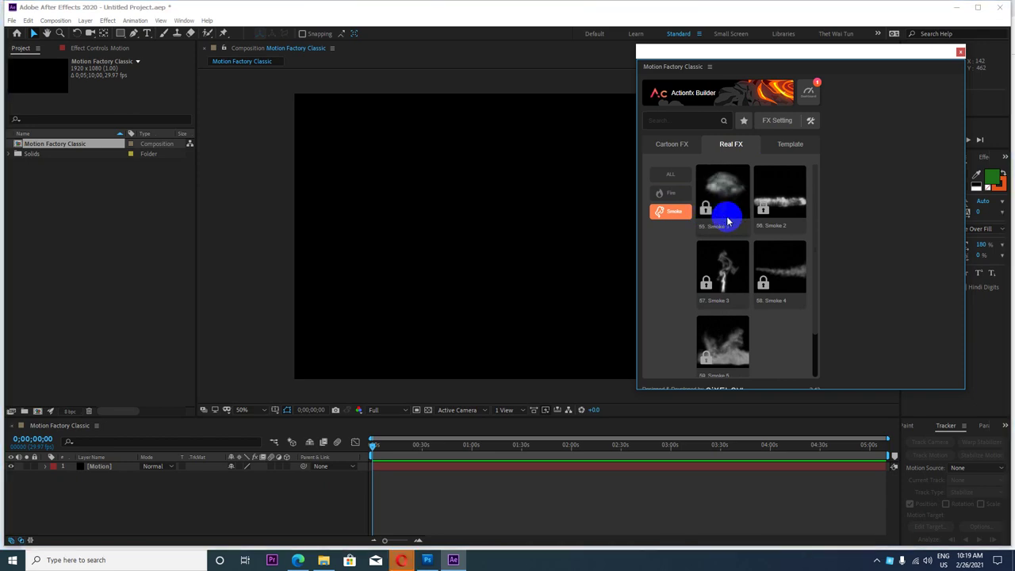
{"action": "left_click", "coordinate": [401, 560]}
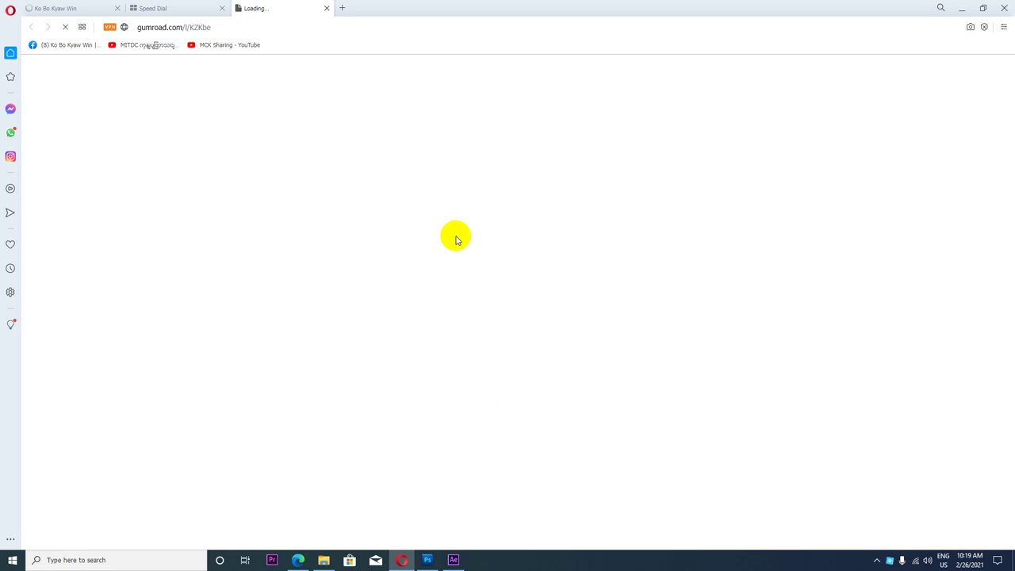
{"action": "left_click", "coordinate": [326, 9]}
{"action": "left_click", "coordinate": [961, 8]}
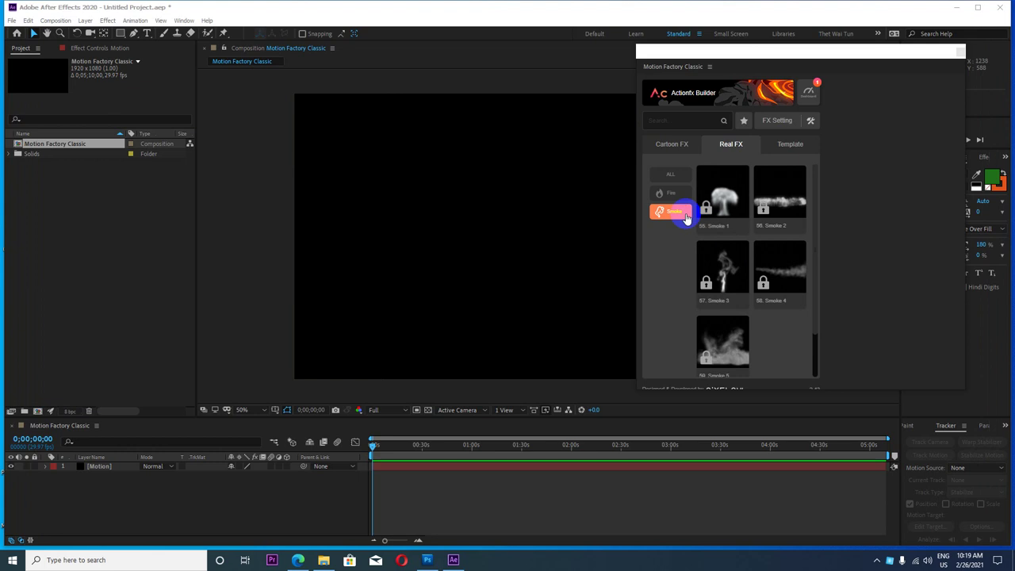
Show Real FX Fire, switch to Cartoon FX, then list the Template library's Templates.
{"action": "left_click", "coordinate": [671, 194]}
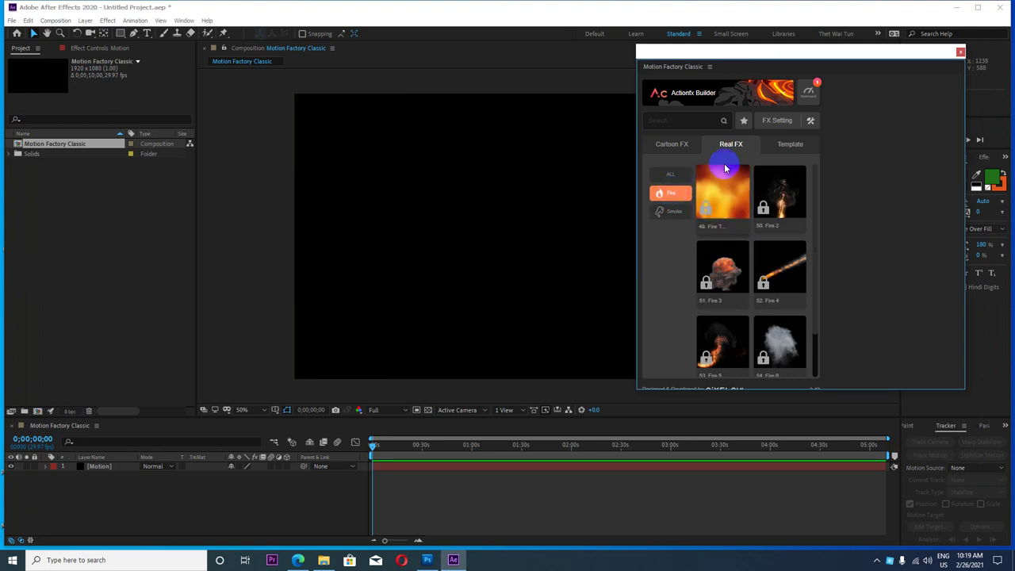
{"action": "left_click", "coordinate": [672, 146]}
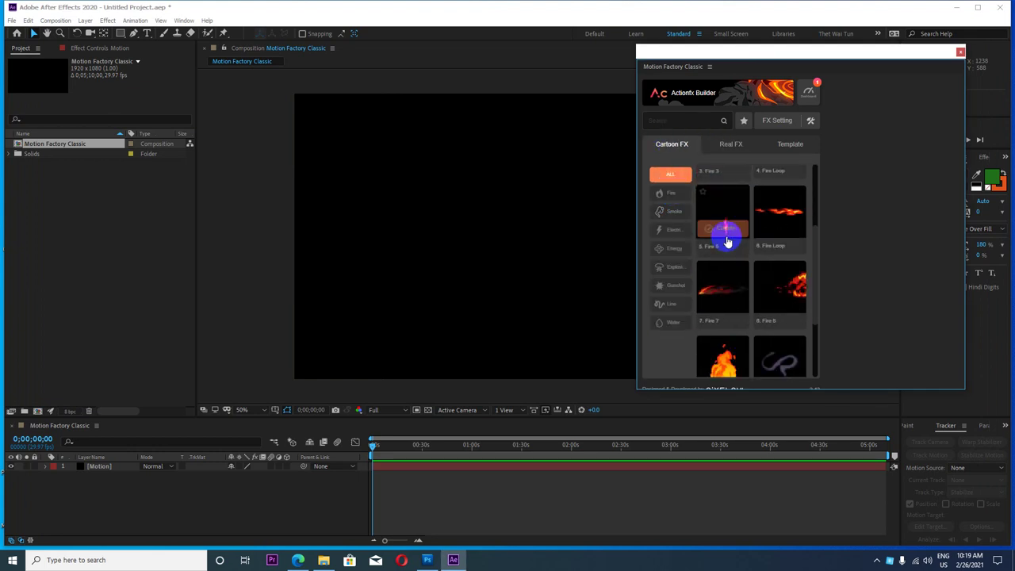
{"action": "left_click", "coordinate": [799, 145]}
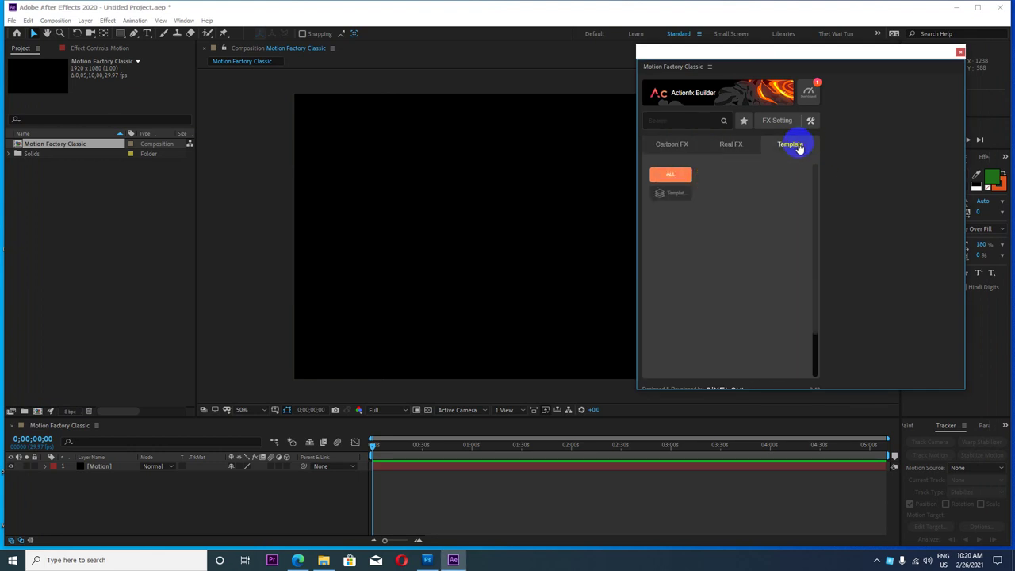
{"action": "left_click", "coordinate": [675, 197]}
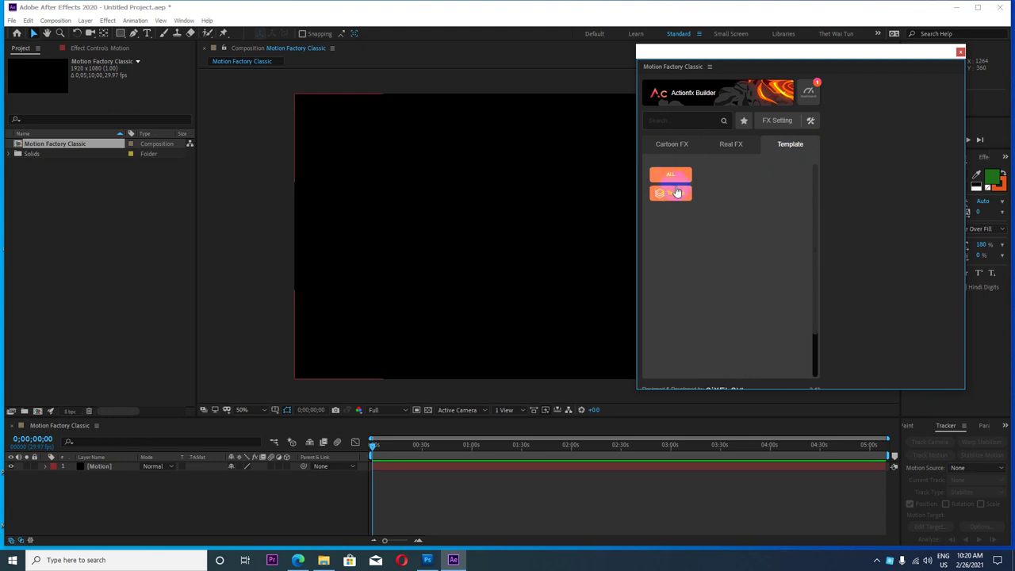
Click a locked template and try opening the news dashboard.
{"action": "left_click", "coordinate": [745, 295]}
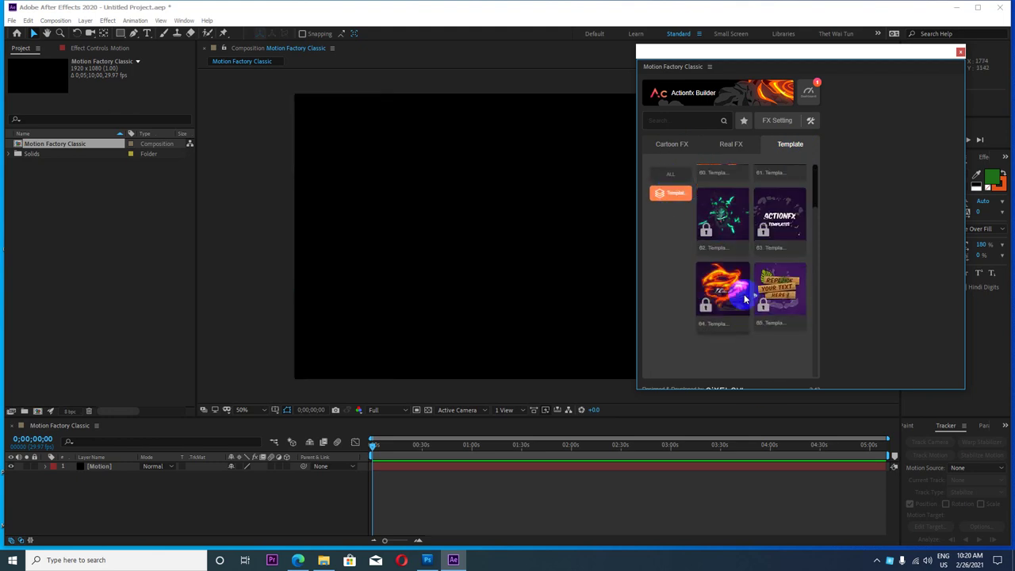
{"action": "left_click", "coordinate": [746, 294]}
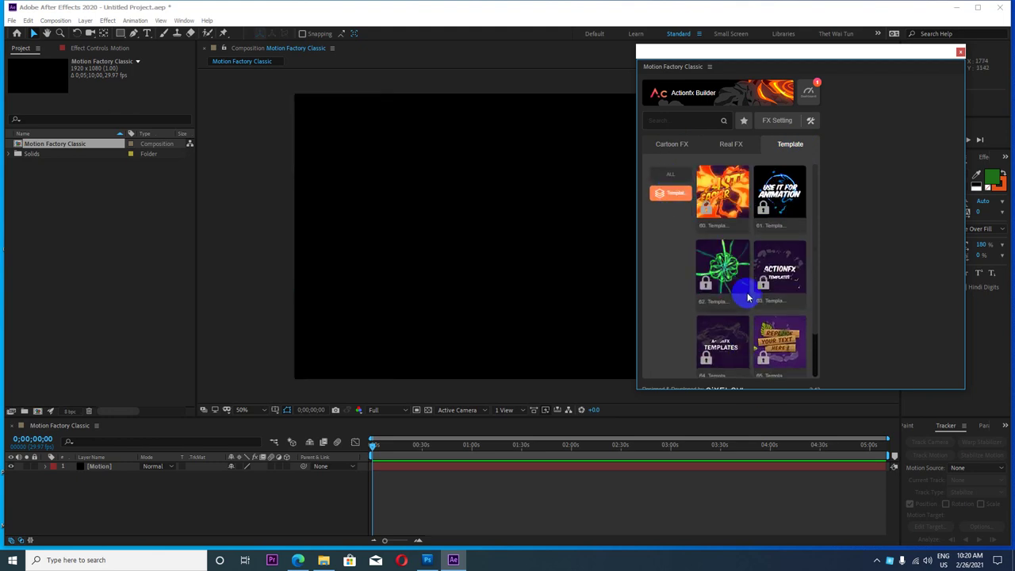
{"action": "left_click", "coordinate": [814, 100]}
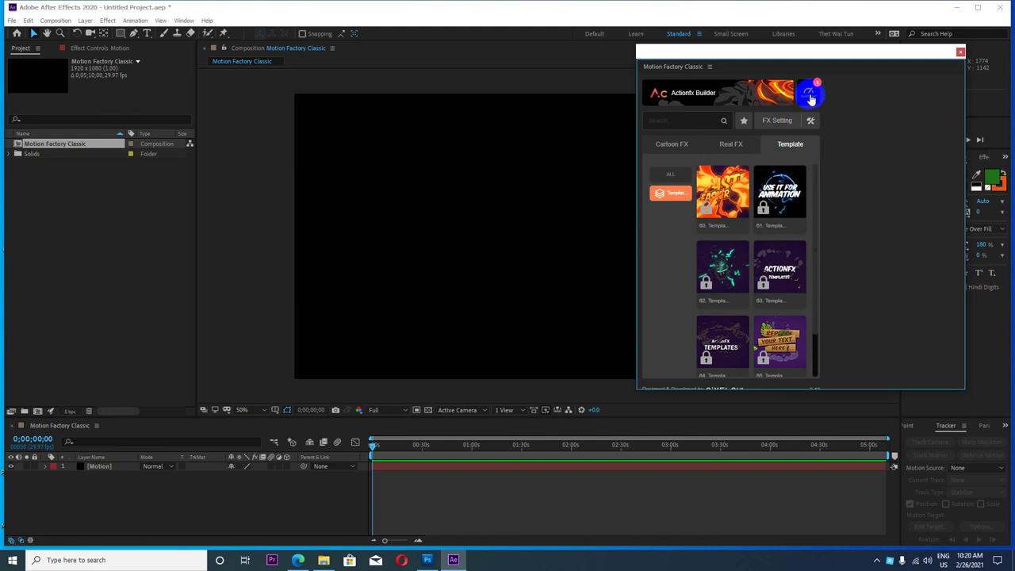
{"action": "left_click", "coordinate": [811, 123]}
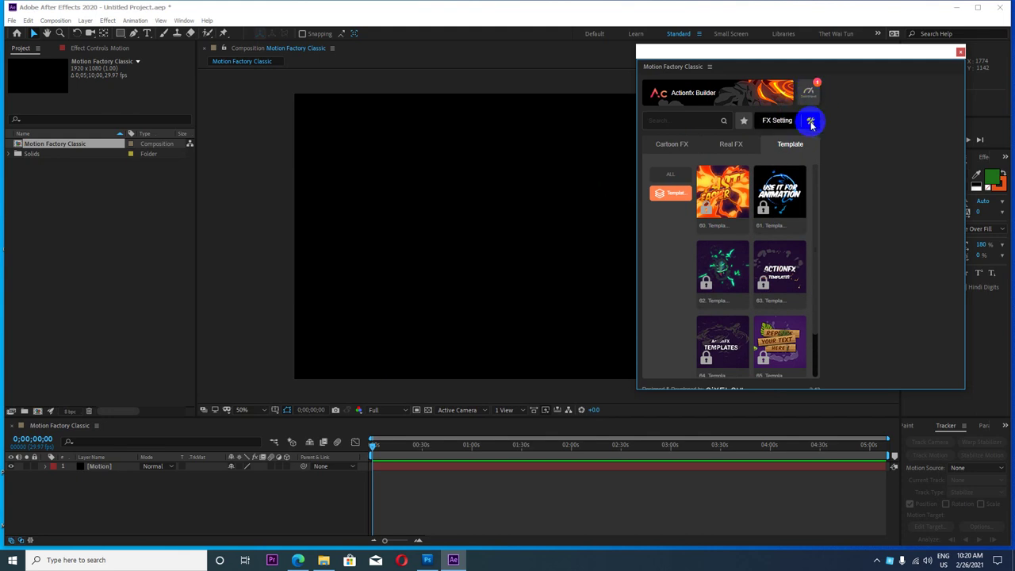
{"action": "left_click", "coordinate": [809, 123]}
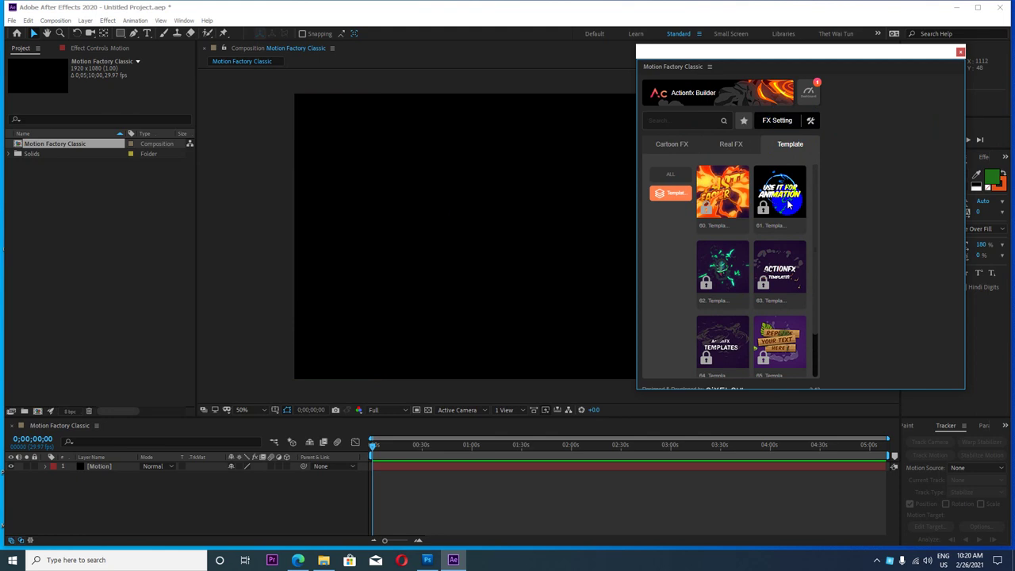
{"action": "left_click", "coordinate": [809, 96]}
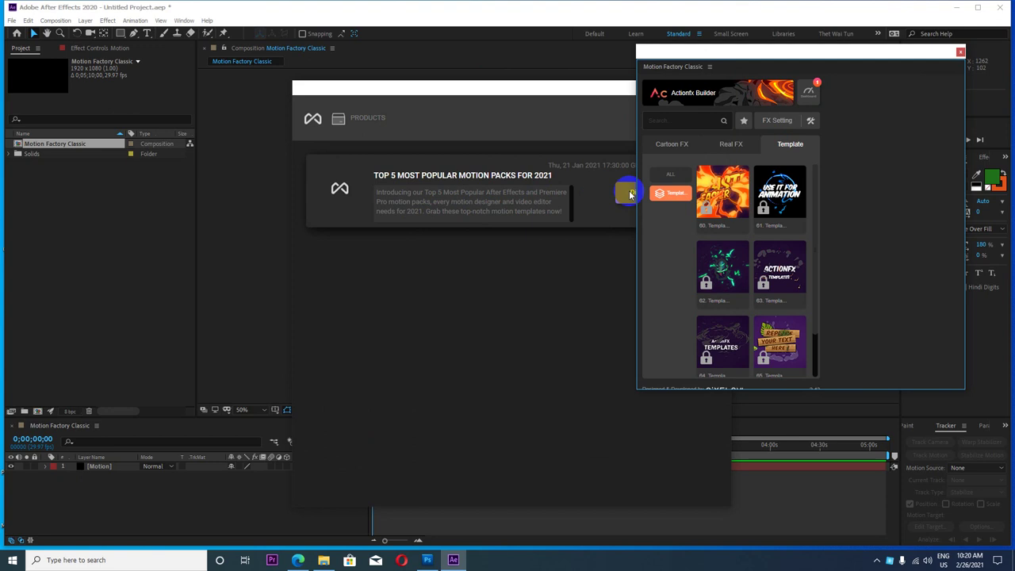
{"action": "left_click", "coordinate": [591, 87]}
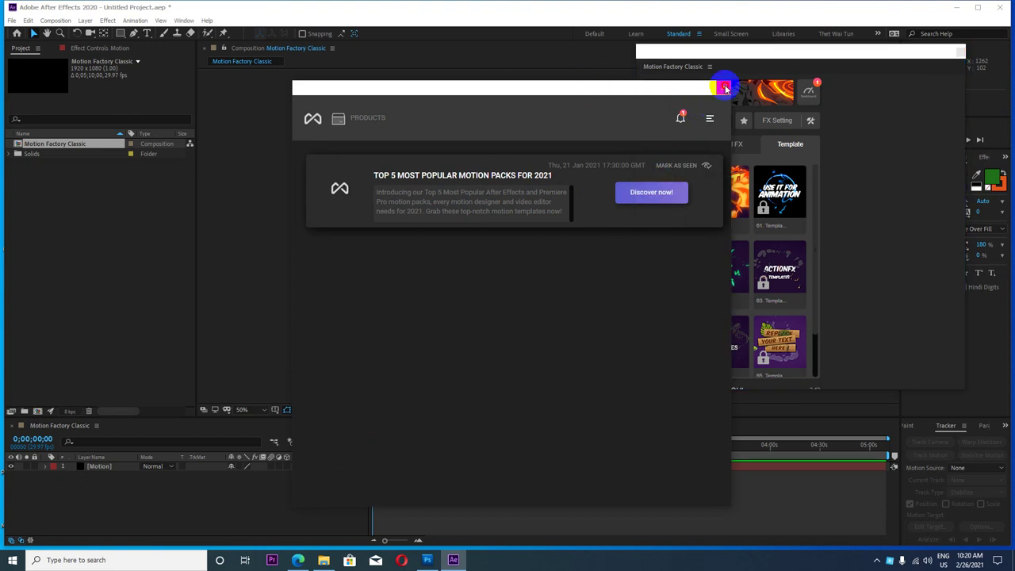
{"action": "left_click", "coordinate": [724, 88]}
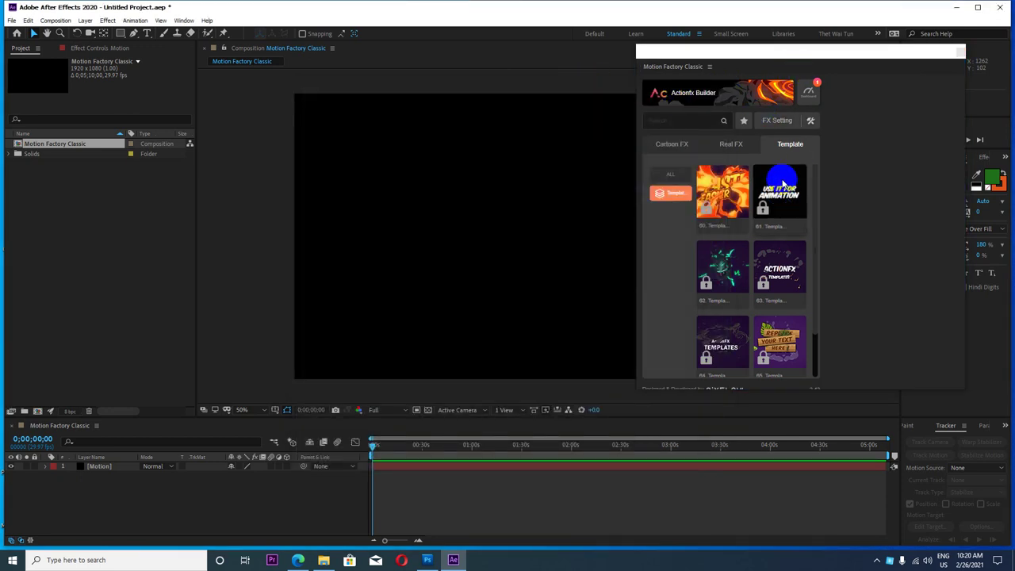
Flip between the Real FX and Cartoon FX libraries, view Real FX Fire effects, then the Template library.
{"action": "left_click", "coordinate": [725, 147]}
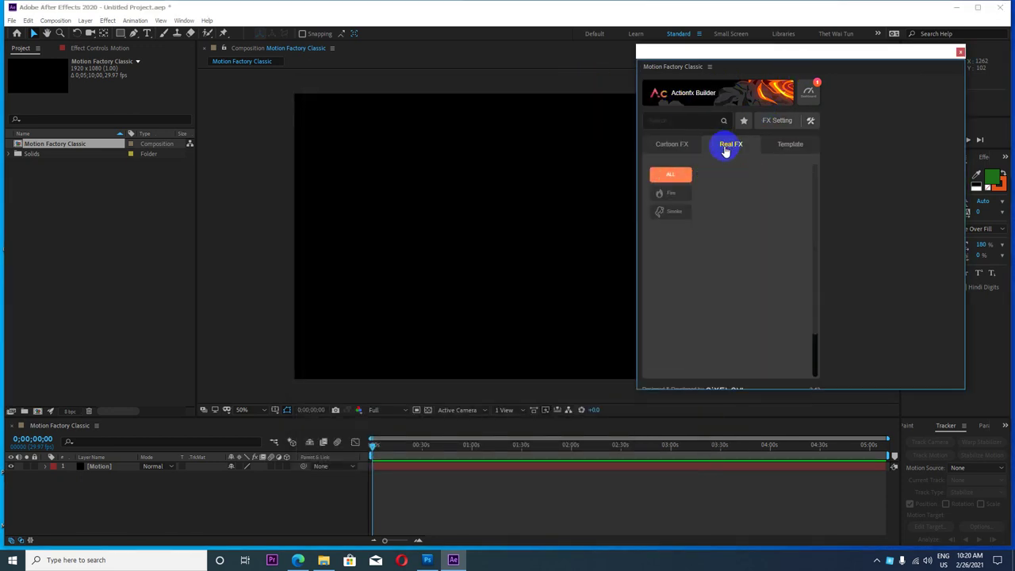
{"action": "left_click", "coordinate": [669, 146]}
{"action": "left_click", "coordinate": [731, 144]}
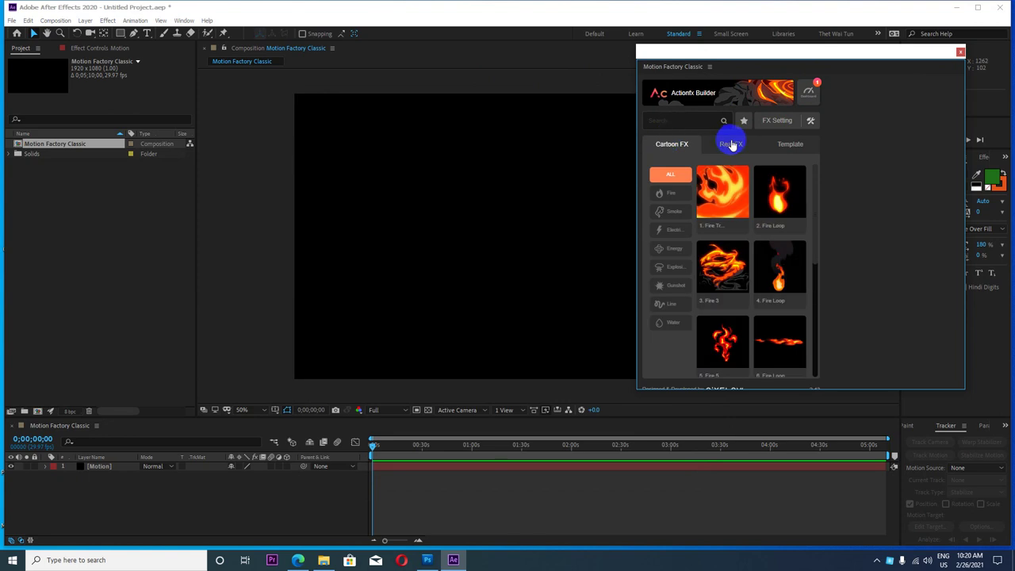
{"action": "left_click", "coordinate": [671, 195]}
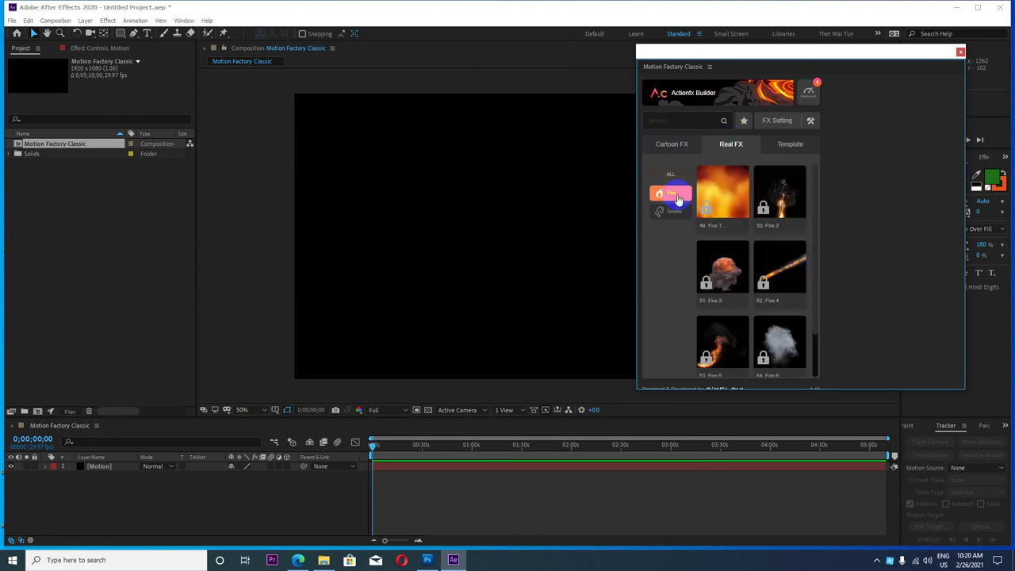
{"action": "scroll", "coordinate": [726, 226], "scroll_direction": "down", "scroll_amount": 2}
{"action": "scroll", "coordinate": [733, 226], "scroll_direction": "up", "scroll_amount": 2}
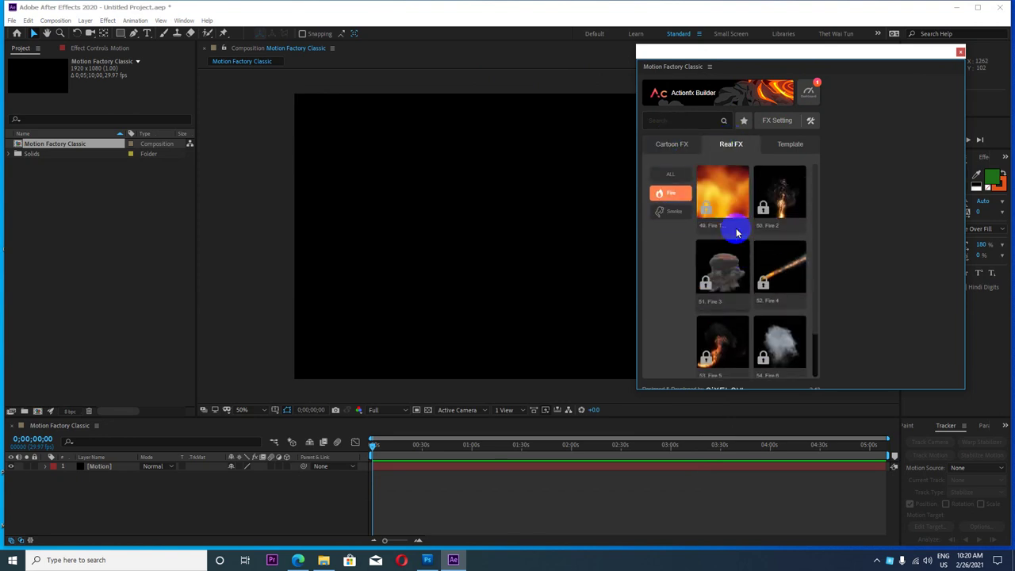
{"action": "left_click", "coordinate": [787, 146]}
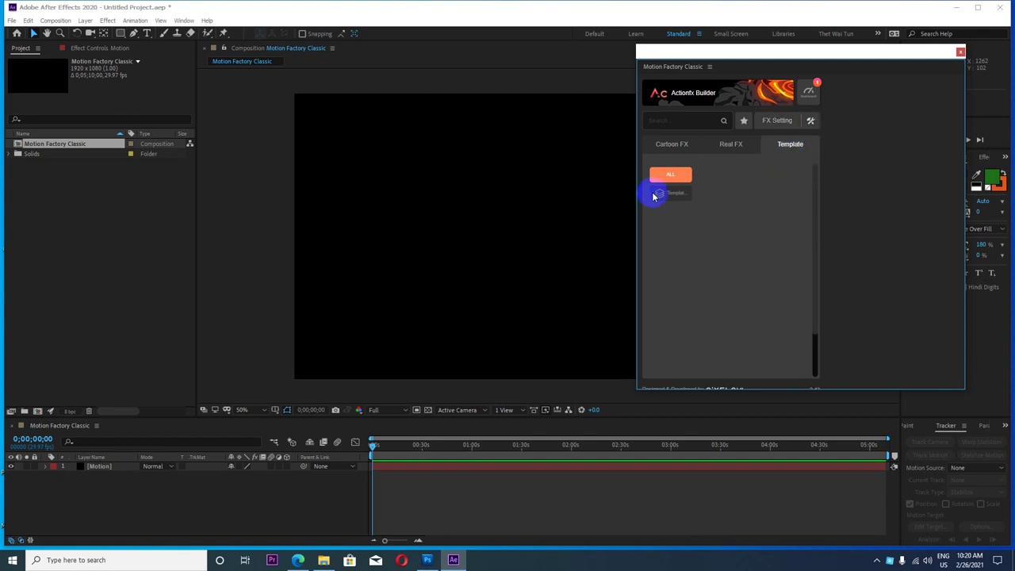
Return to Cartoon FX and scroll its thumbnails down to Water presets 43 through 48.
{"action": "left_click", "coordinate": [686, 144]}
{"action": "scroll", "coordinate": [741, 262], "scroll_direction": "down", "scroll_amount": 2}
{"action": "scroll", "coordinate": [741, 262], "scroll_direction": "down", "scroll_amount": 2}
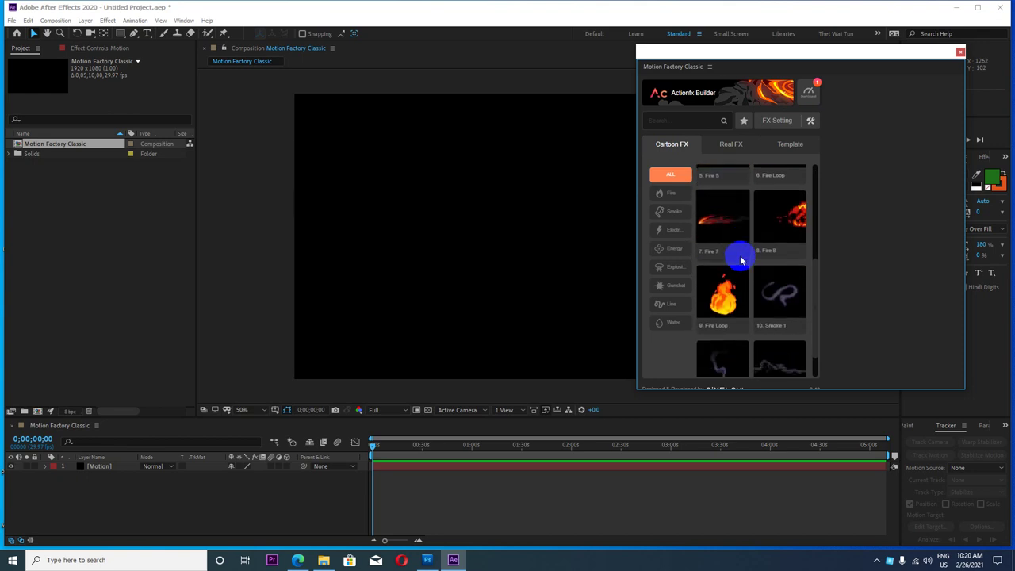
{"action": "scroll", "coordinate": [742, 261], "scroll_direction": "down", "scroll_amount": 2}
{"action": "scroll", "coordinate": [741, 258], "scroll_direction": "down", "scroll_amount": 2}
{"action": "scroll", "coordinate": [741, 255], "scroll_direction": "down", "scroll_amount": 2}
{"action": "scroll", "coordinate": [741, 252], "scroll_direction": "down", "scroll_amount": 2}
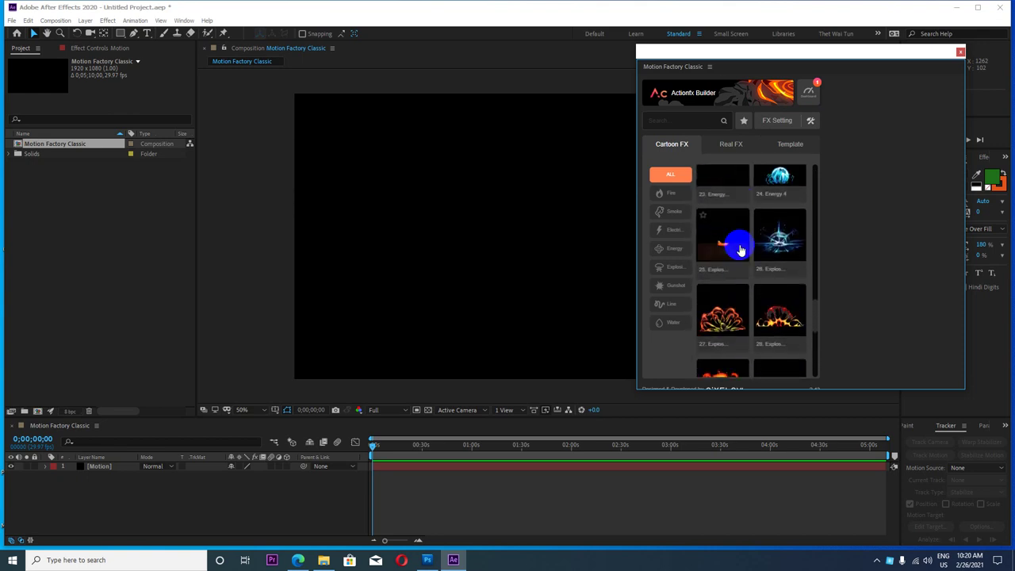
{"action": "scroll", "coordinate": [740, 248], "scroll_direction": "down", "scroll_amount": 2}
{"action": "scroll", "coordinate": [740, 244], "scroll_direction": "down", "scroll_amount": 1}
{"action": "scroll", "coordinate": [740, 243], "scroll_direction": "down", "scroll_amount": 1}
{"action": "scroll", "coordinate": [740, 243], "scroll_direction": "down", "scroll_amount": 1}
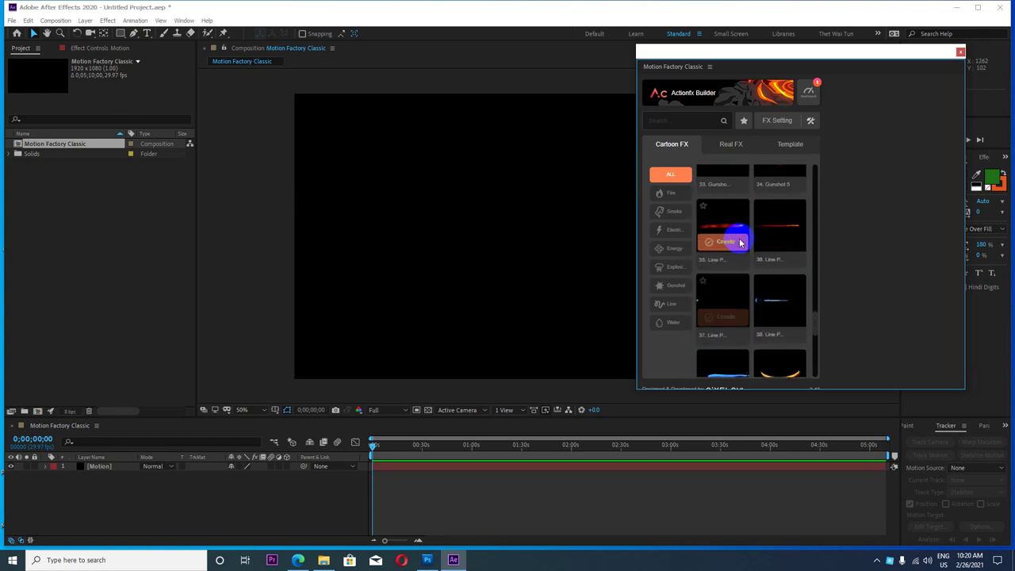
{"action": "scroll", "coordinate": [738, 239], "scroll_direction": "down", "scroll_amount": 1}
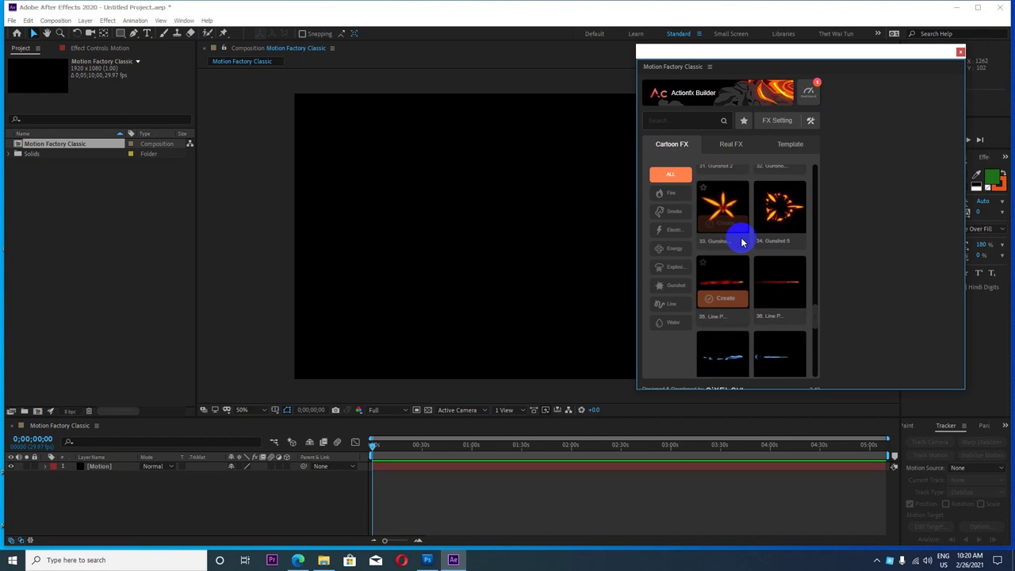
{"action": "scroll", "coordinate": [740, 237], "scroll_direction": "up", "scroll_amount": 2}
{"action": "scroll", "coordinate": [768, 256], "scroll_direction": "down", "scroll_amount": 2}
{"action": "scroll", "coordinate": [768, 258], "scroll_direction": "down", "scroll_amount": 2}
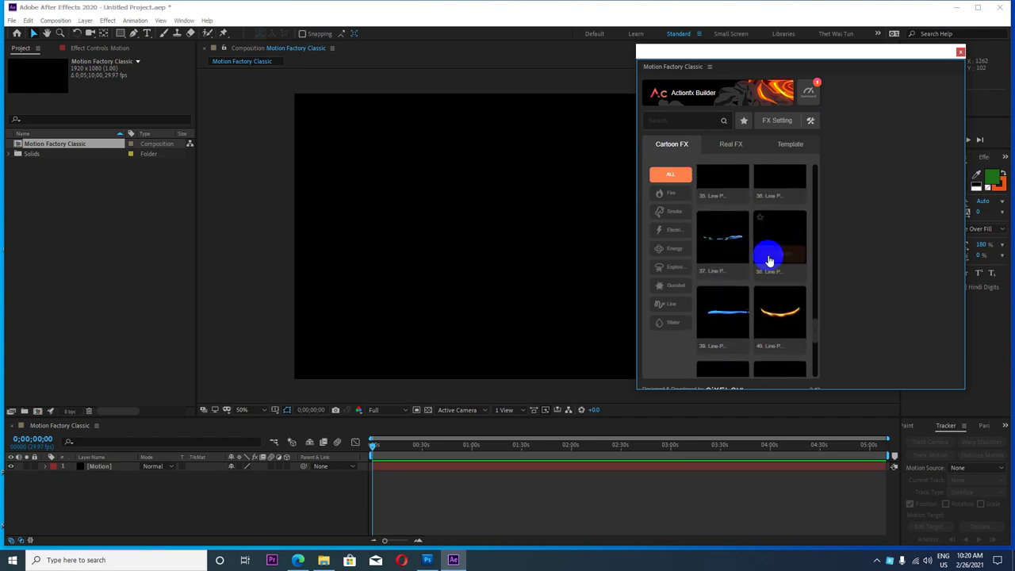
{"action": "scroll", "coordinate": [769, 258], "scroll_direction": "down", "scroll_amount": 2}
{"action": "scroll", "coordinate": [769, 260], "scroll_direction": "down", "scroll_amount": 2}
{"action": "scroll", "coordinate": [769, 260], "scroll_direction": "down", "scroll_amount": 1}
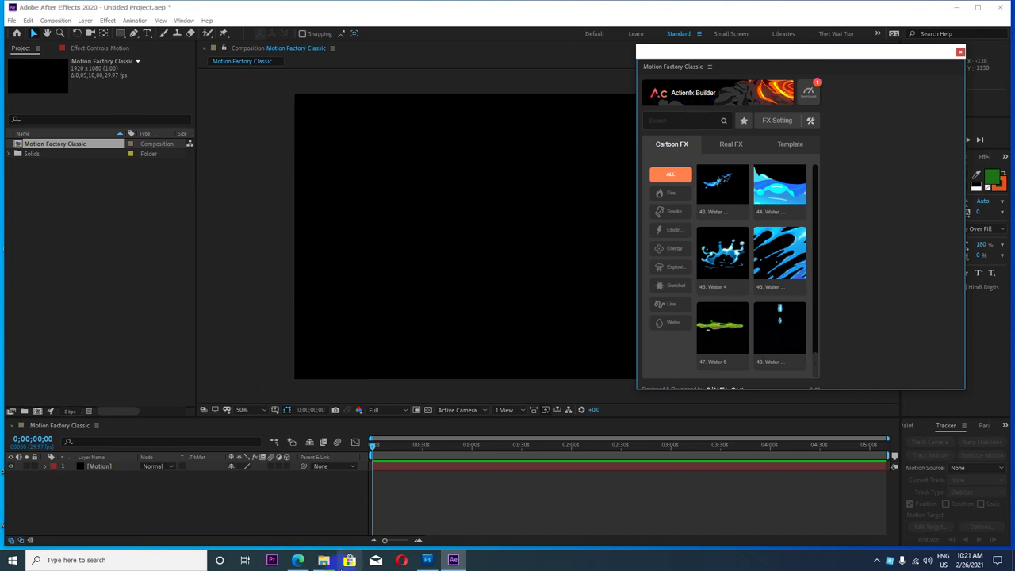
Check Edge's Downloads on the Pixflow page, minimize the browser, and close the Motion Factory Classic panel.
{"action": "left_click", "coordinate": [298, 560]}
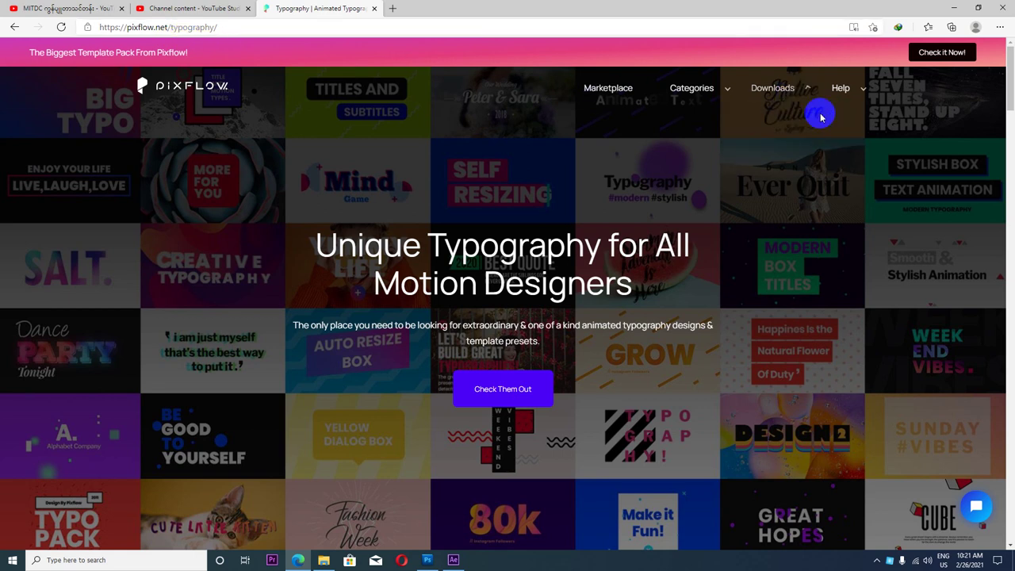
{"action": "mouse_move", "coordinate": [806, 91]}
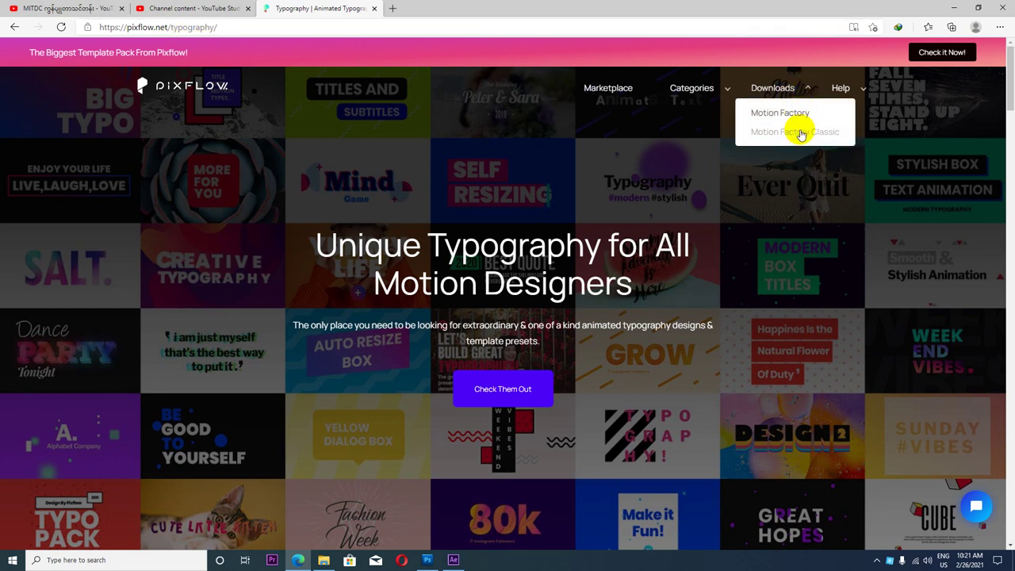
{"action": "left_click", "coordinate": [955, 7]}
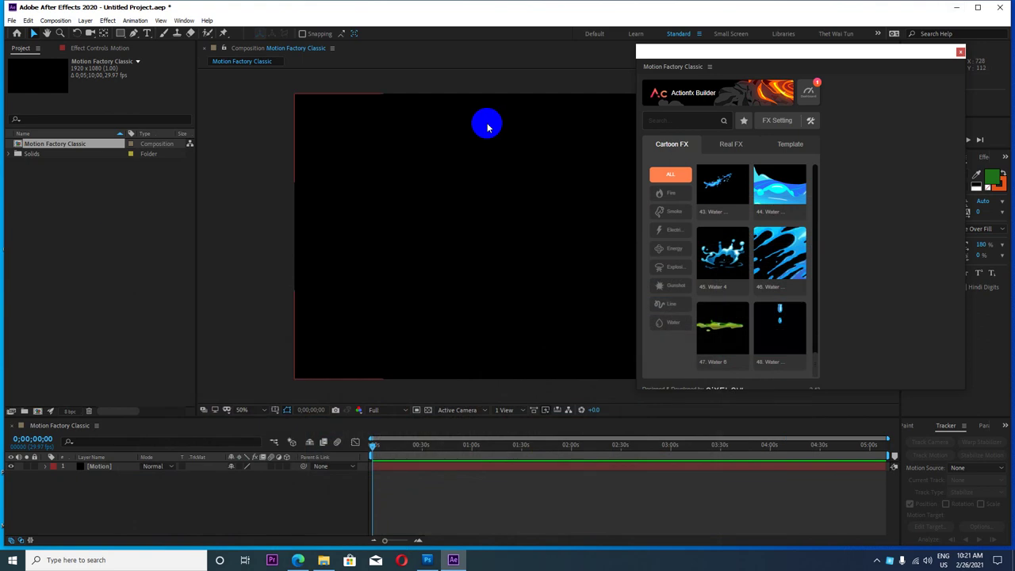
{"action": "left_click", "coordinate": [488, 127]}
{"action": "left_click", "coordinate": [960, 53]}
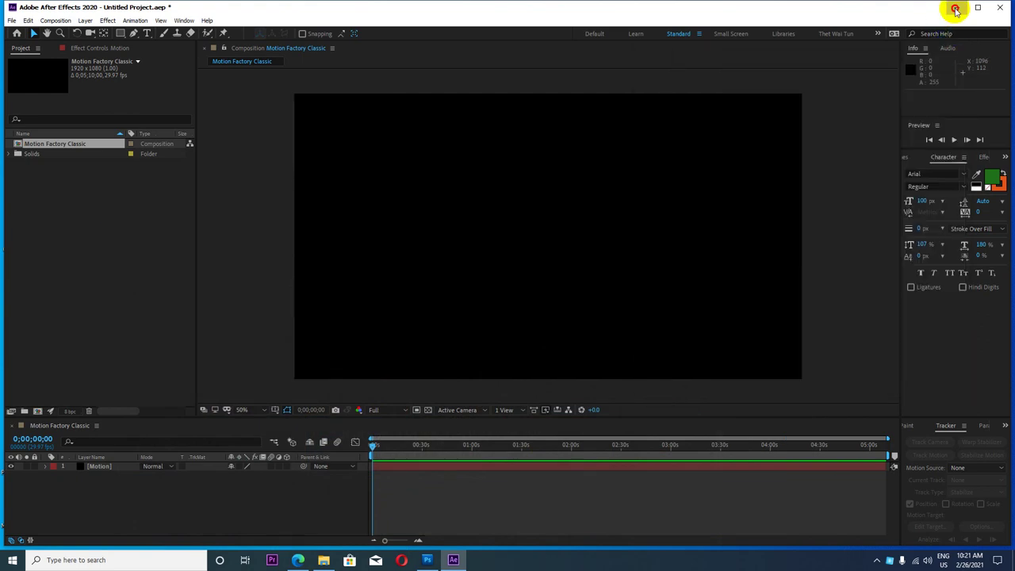